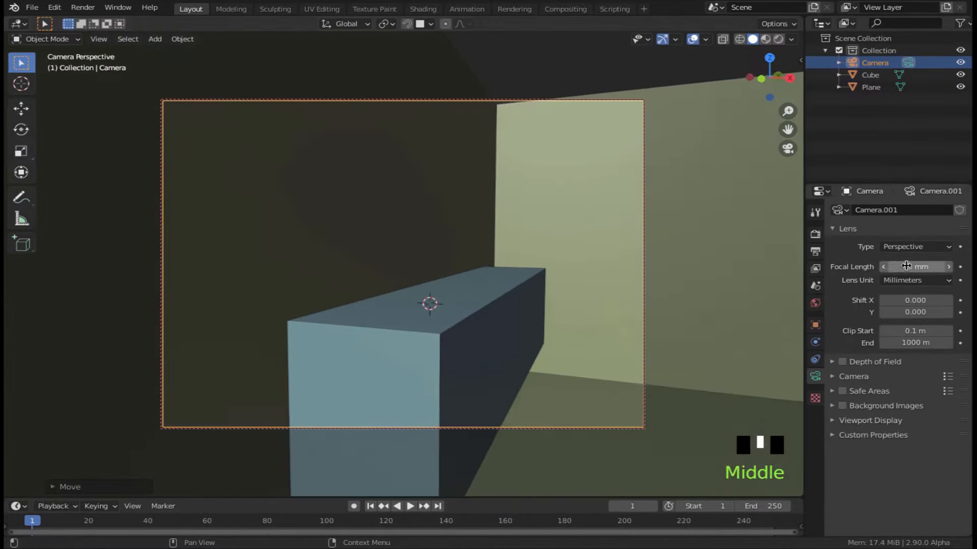
Rename the box object as Khaanad and the room plane as Qol
key(n)
click(714, 205)
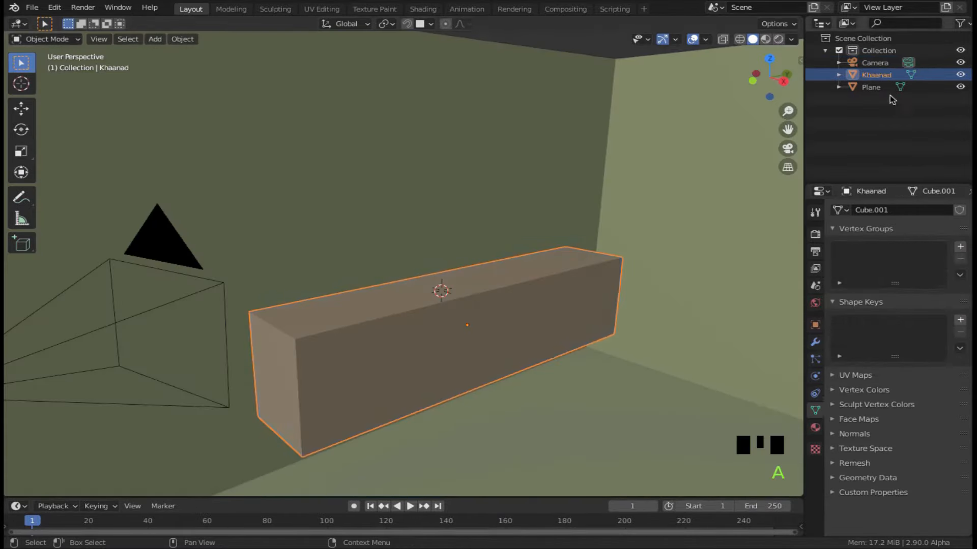
click(636, 370)
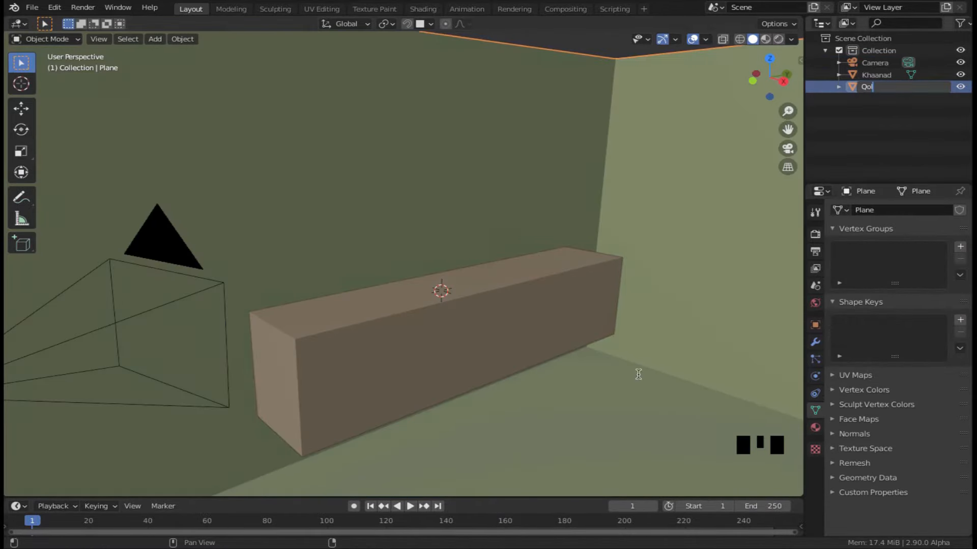
shift+middle_drag(636, 370, 562, 217)
scroll(562, 218, down, 3)
Inset the rectangular window face on the long wall of Qol in Edit Mode
key(Tab)
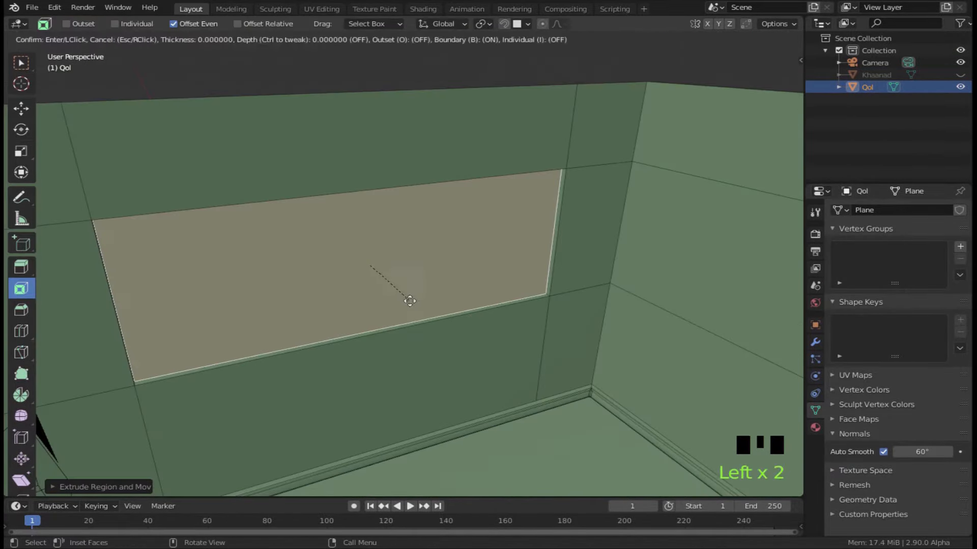
drag(410, 300, 382, 273)
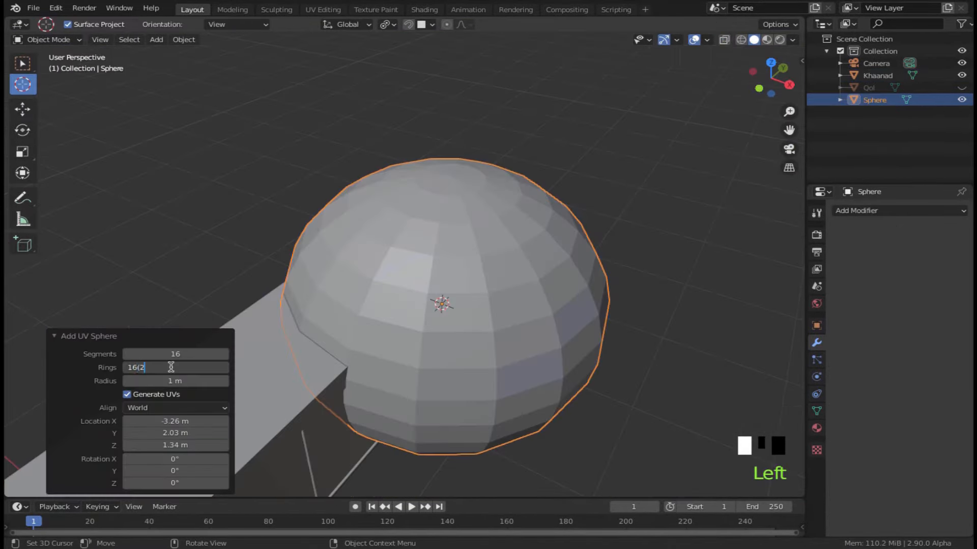
Place linked duplicates of the sphere knob on the other drawer fronts of the Khaanad cabinet
key(r)
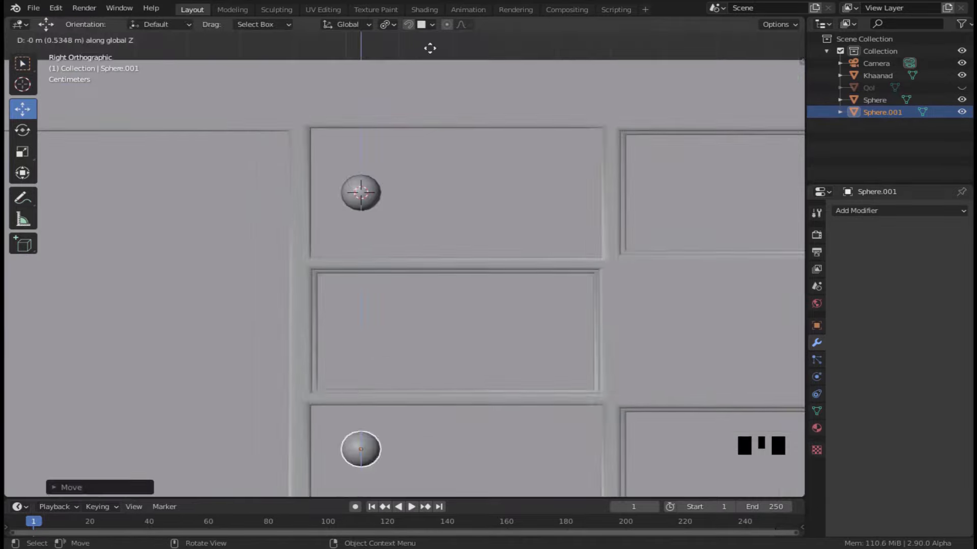
key(alt+d)
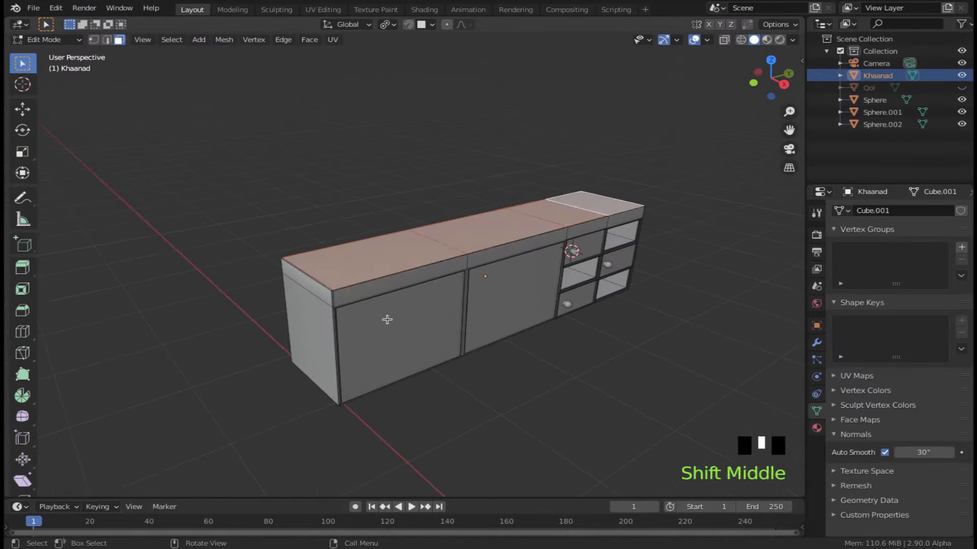
key(Tab)
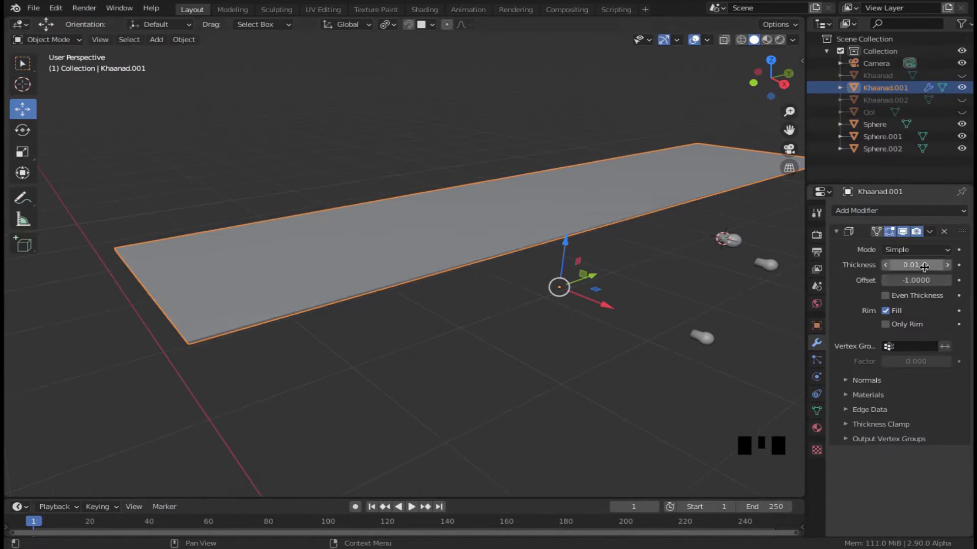
shift+middle_drag(508, 285, 457, 318)
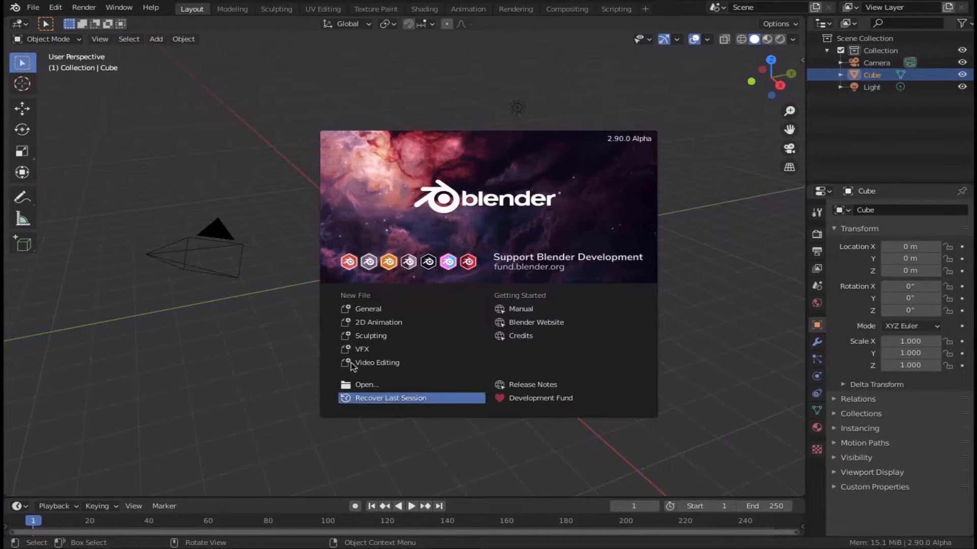
Dismiss the splash screen and delete the default camera, cube and light
click(472, 355)
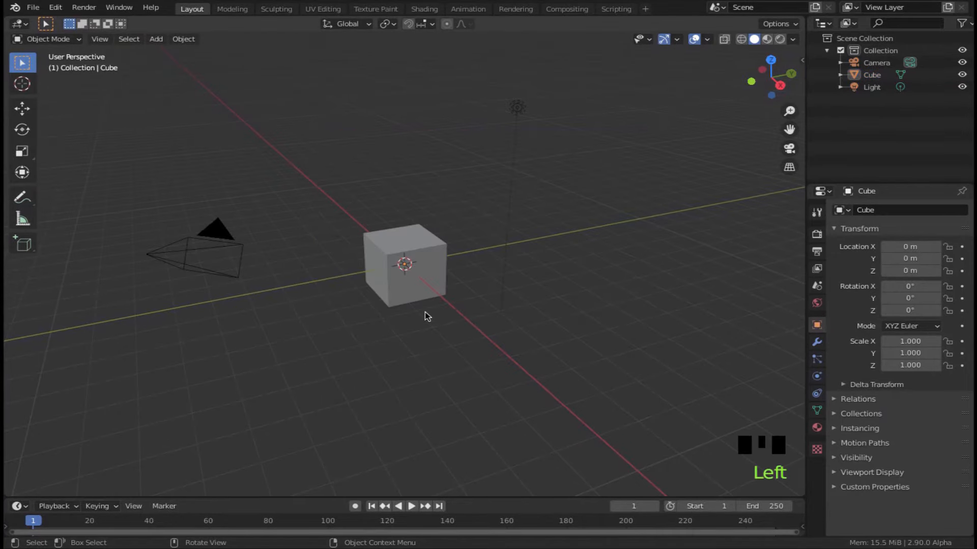
scroll(384, 263, down, 2)
key(a)
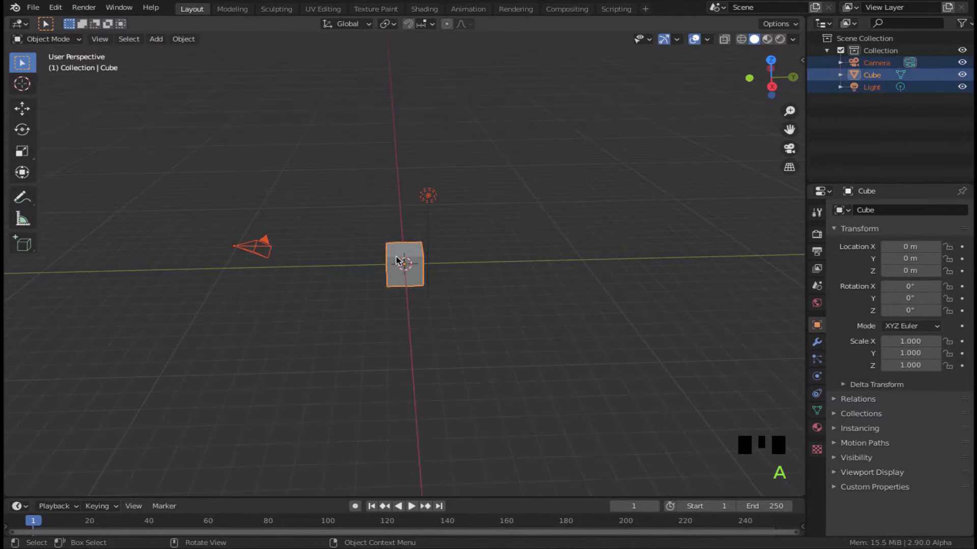
key(x)
click(401, 277)
middle_drag(402, 279, 227, 63)
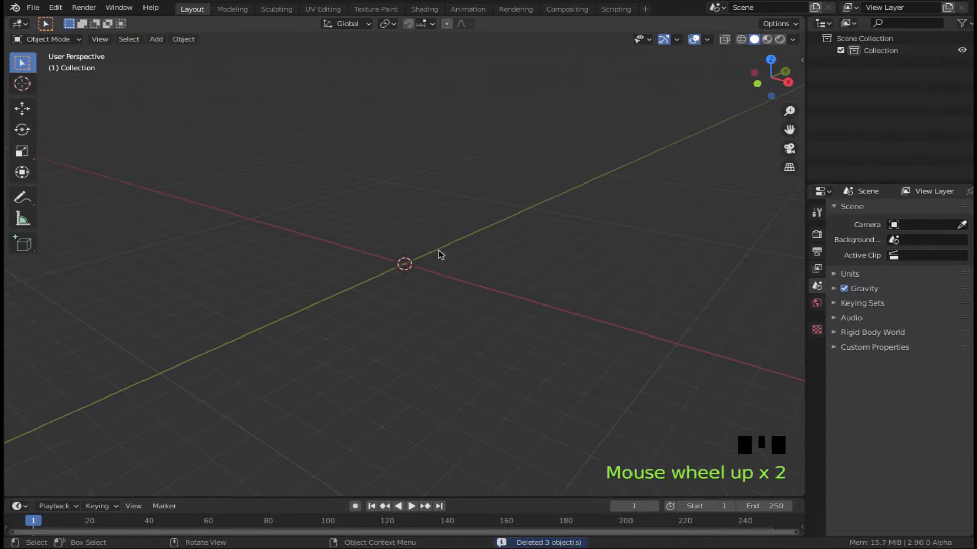
Add a mesh plane at the origin as the room floor and set its size to 8 m
click(156, 39)
mouse_move(171, 56)
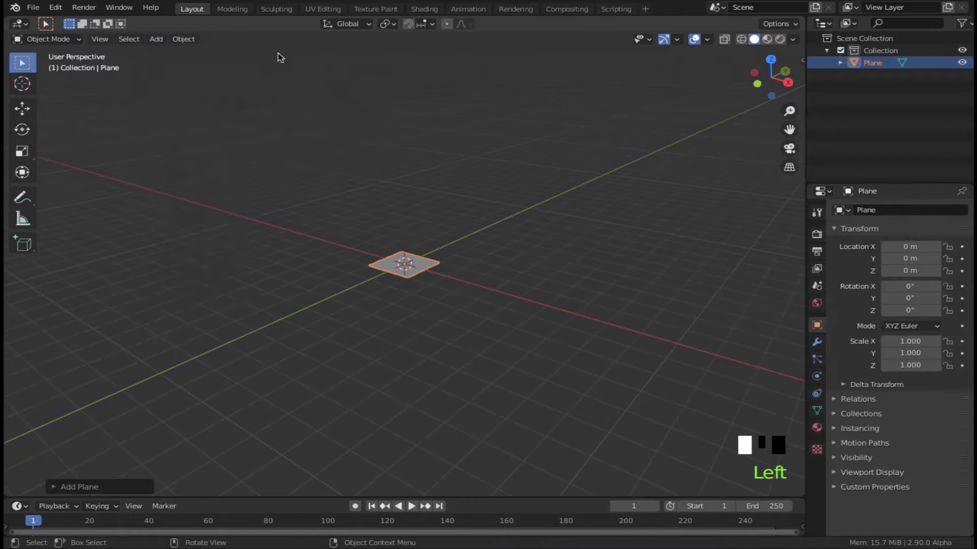
scroll(416, 250, up, 7)
middle_drag(444, 253, 405, 263)
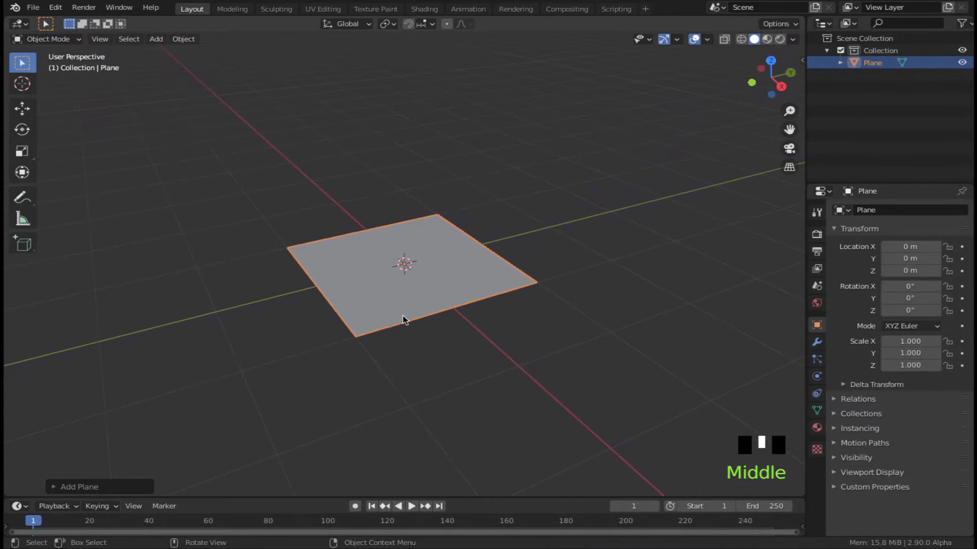
click(60, 487)
click(180, 379)
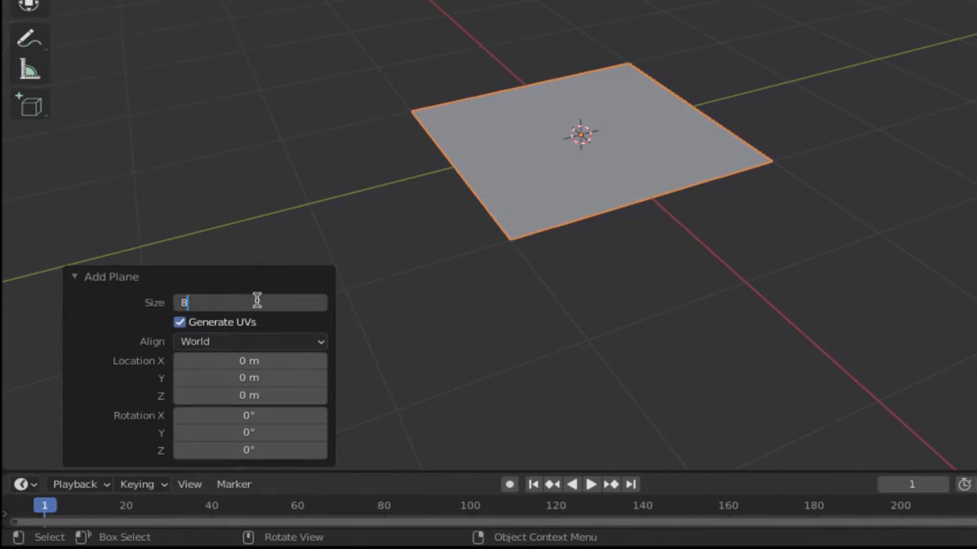
text(8)
key(Return)
scroll(556, 162, down, 4)
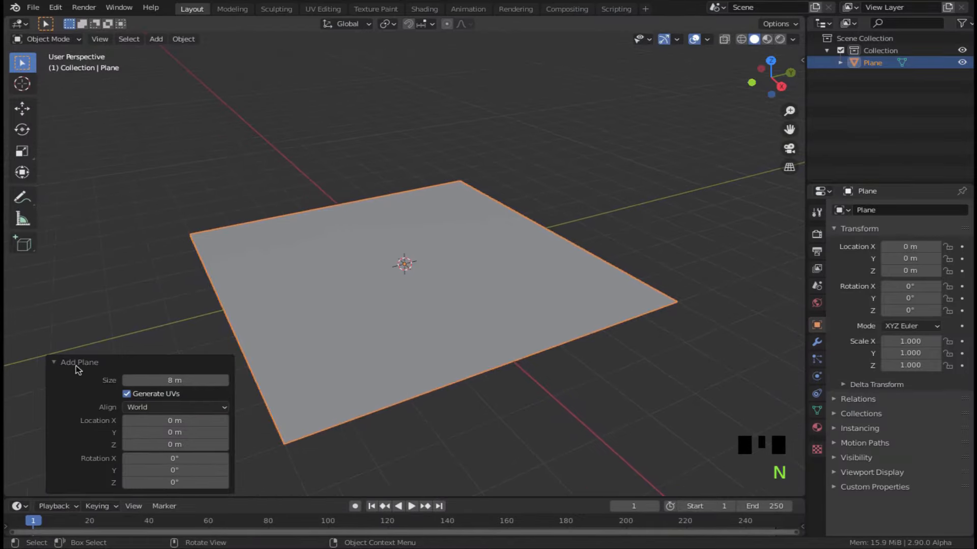
click(75, 366)
middle_drag(432, 285, 439, 291)
scroll(440, 291, down, 1)
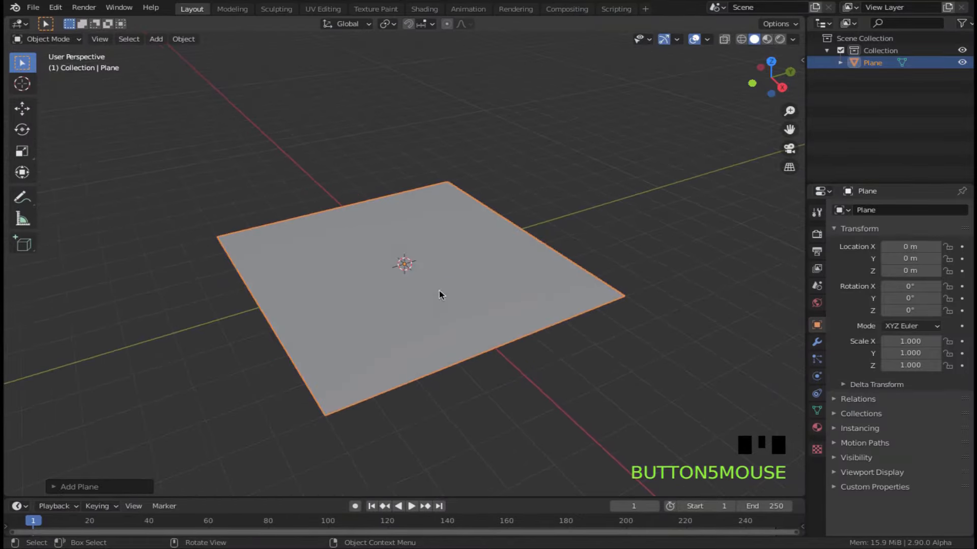
Extrude two adjacent edges of the plane 4 m upward along Z as room walls and return to Object Mode
key(Tab)
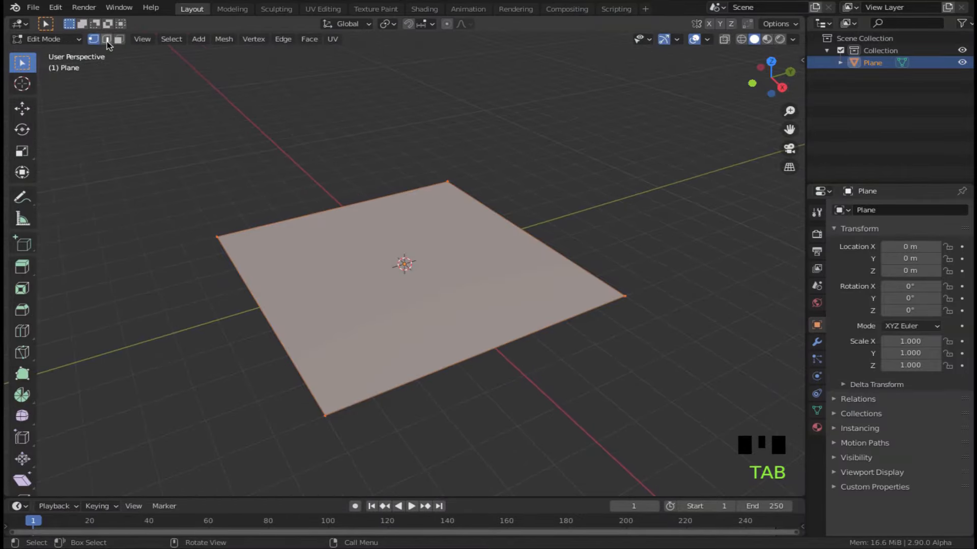
click(302, 227)
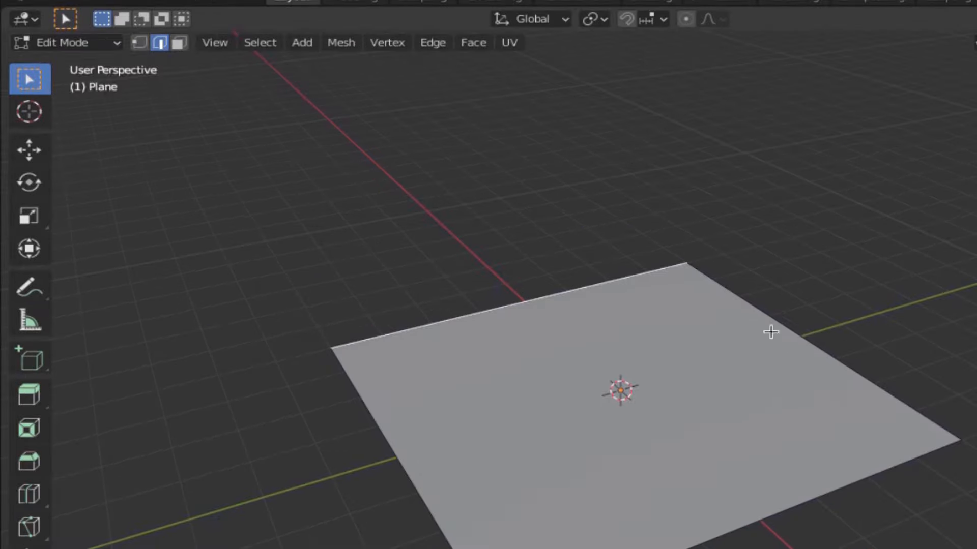
click(472, 229)
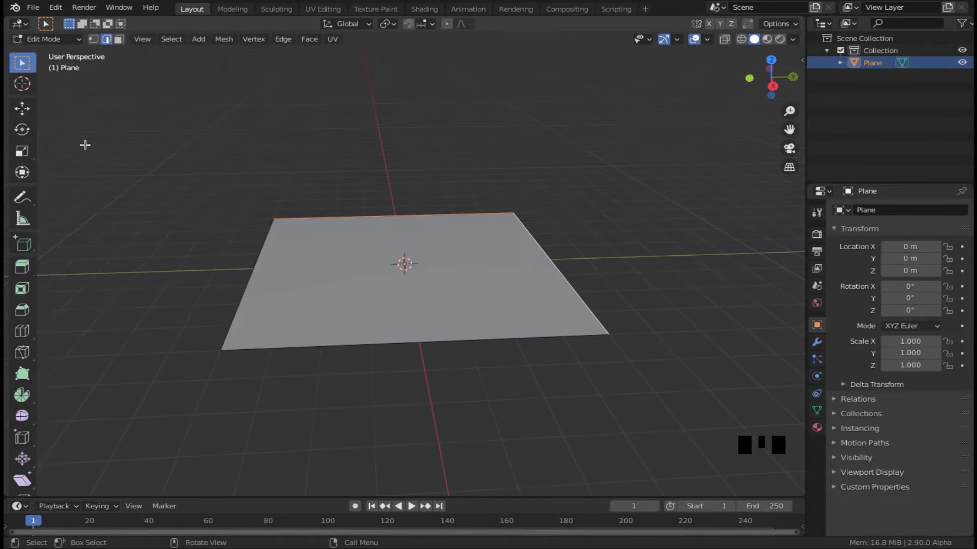
click(19, 264)
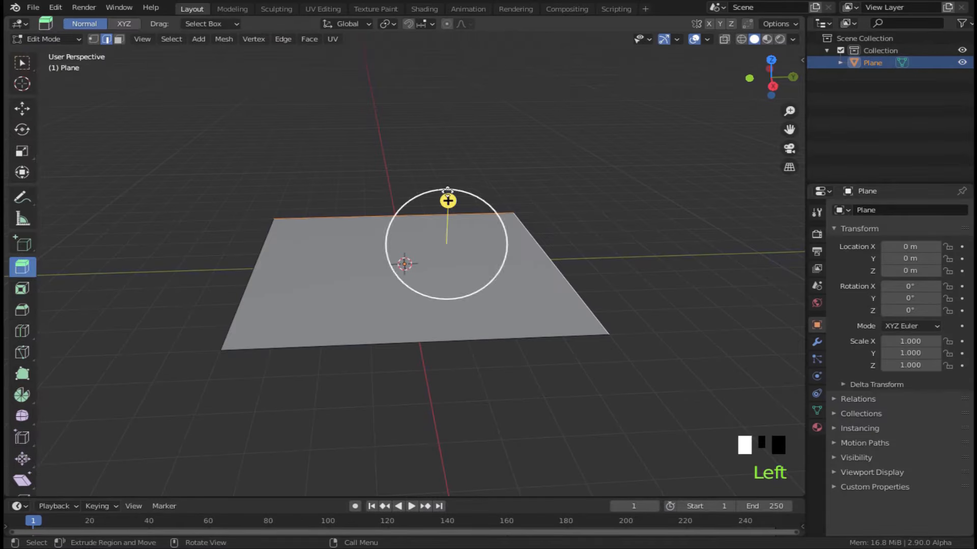
drag(447, 201, 458, 55)
shift+middle_drag(436, 188, 441, 277)
middle_drag(485, 269, 542, 239)
drag(444, 156, 447, 174)
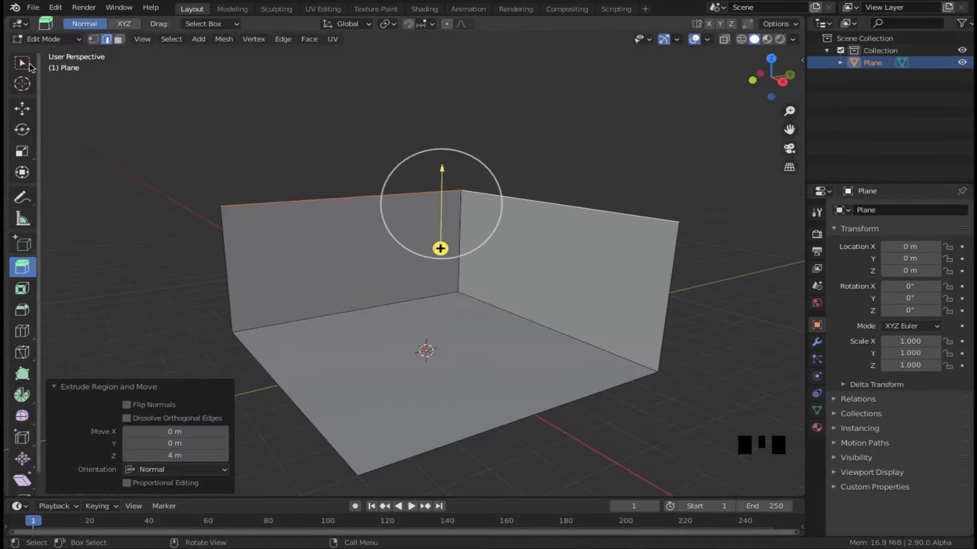
click(21, 66)
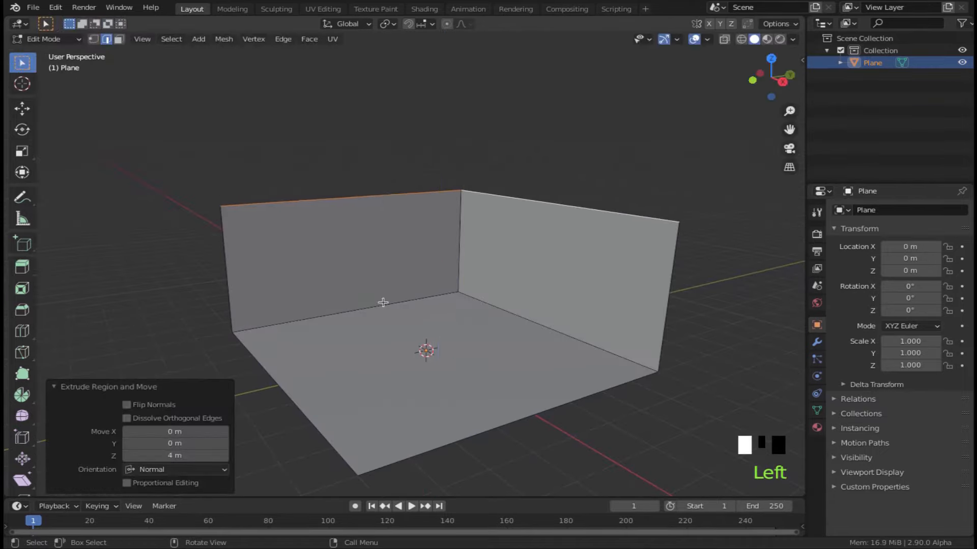
click(79, 388)
middle_drag(78, 395, 406, 326)
scroll(373, 344, down, 3)
key(Tab)
Add a camera and align it to the current view of the room corner
scroll(318, 339, up, 3)
click(156, 39)
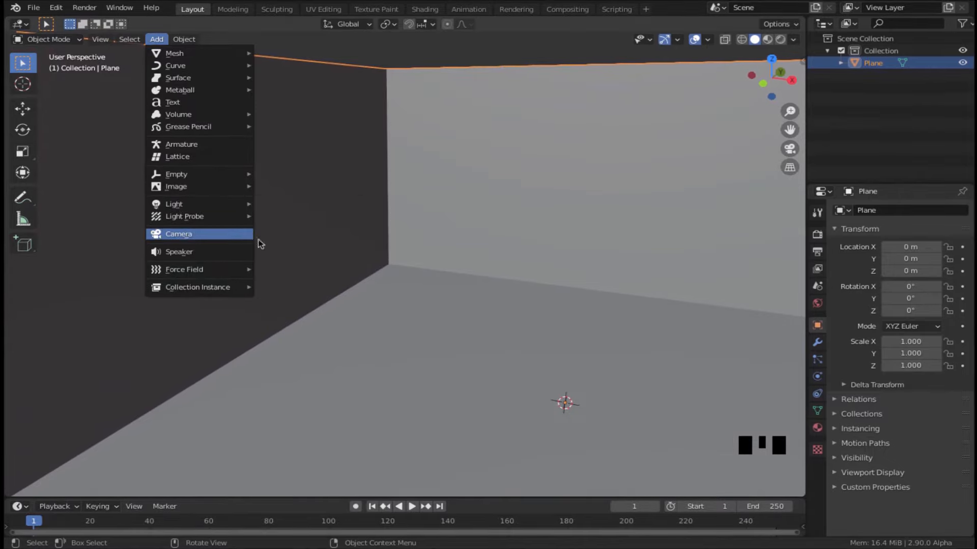
click(212, 234)
mouse_move(458, 346)
shift+middle_down()
mouse_move(486, 356)
mouse_move(464, 346)
shift+middle_up()
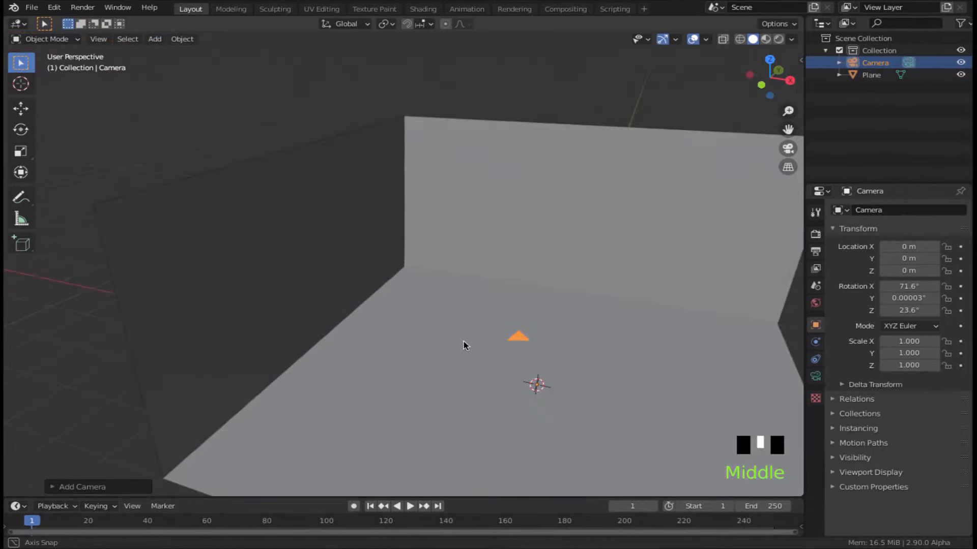
key(ctrl+alt+KP_0)
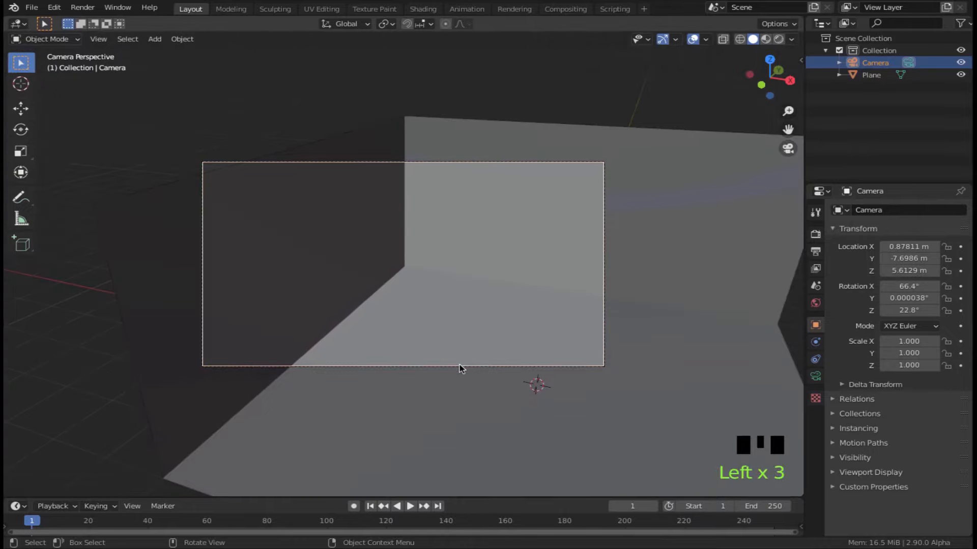
key(shift+f)
Enable Camera to View and reframe the camera closer to the corner where the two walls meet
key(n)
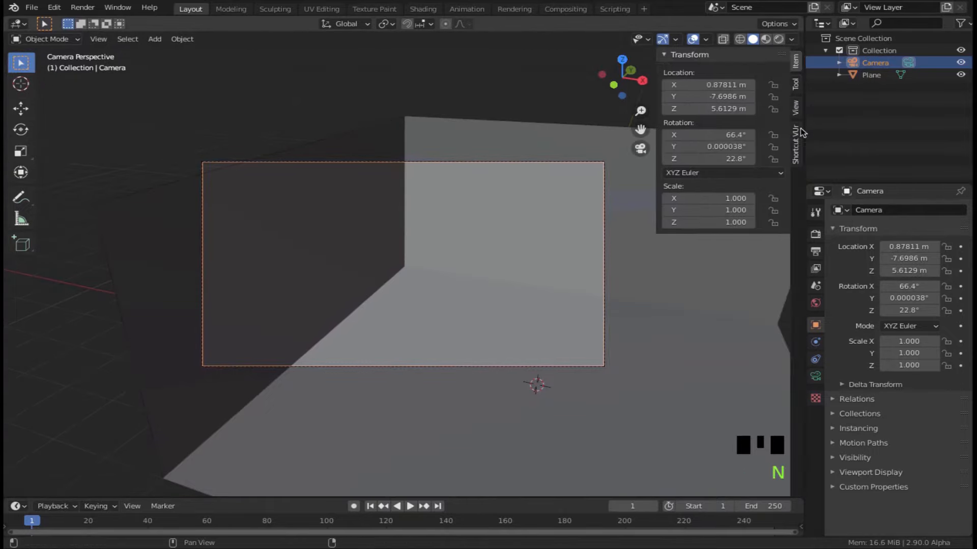
click(795, 84)
click(795, 107)
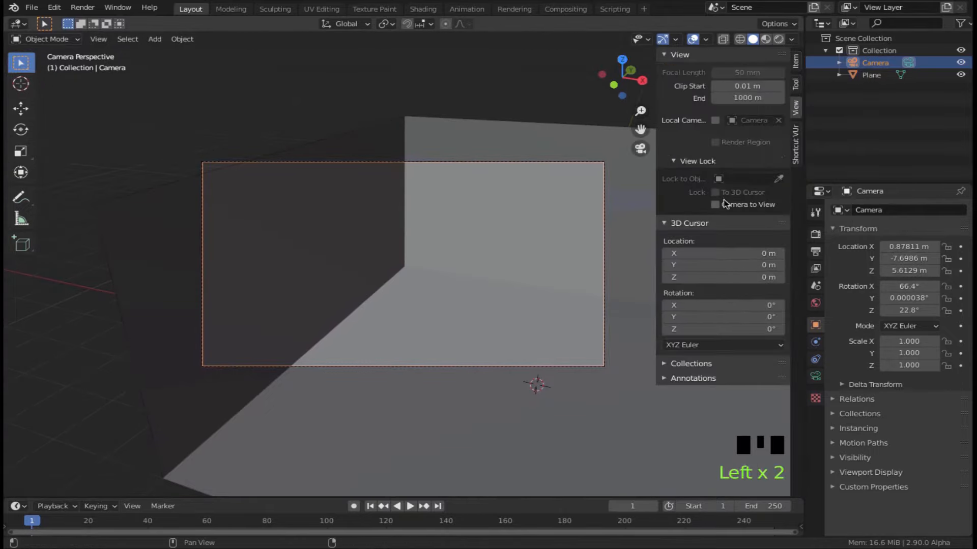
key(n)
shift+middle_drag(419, 277, 456, 322)
scroll(496, 296, up, 2)
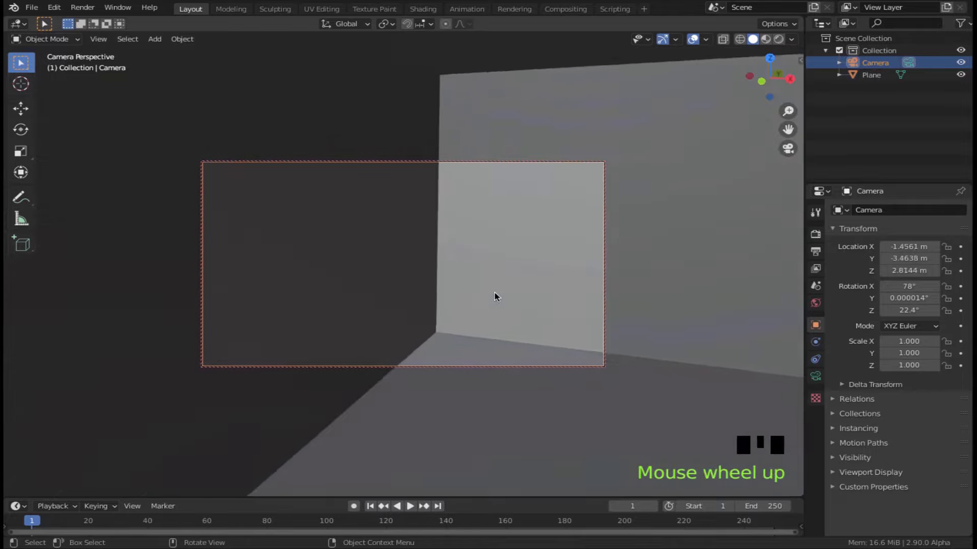
middle_drag(497, 297, 490, 273)
shift+middle_drag(490, 272, 522, 276)
Set the render output's vertical resolution to 1440 px
click(815, 376)
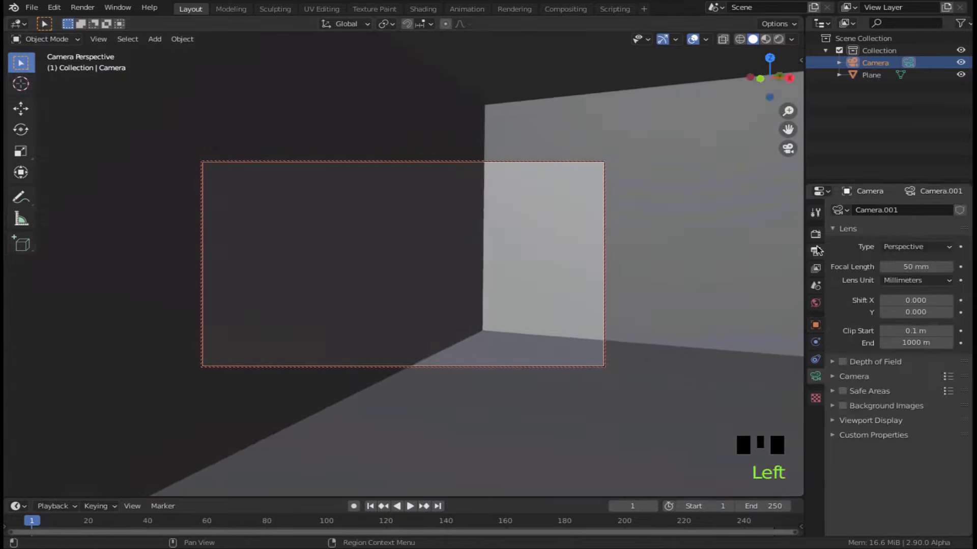
click(816, 251)
click(928, 240)
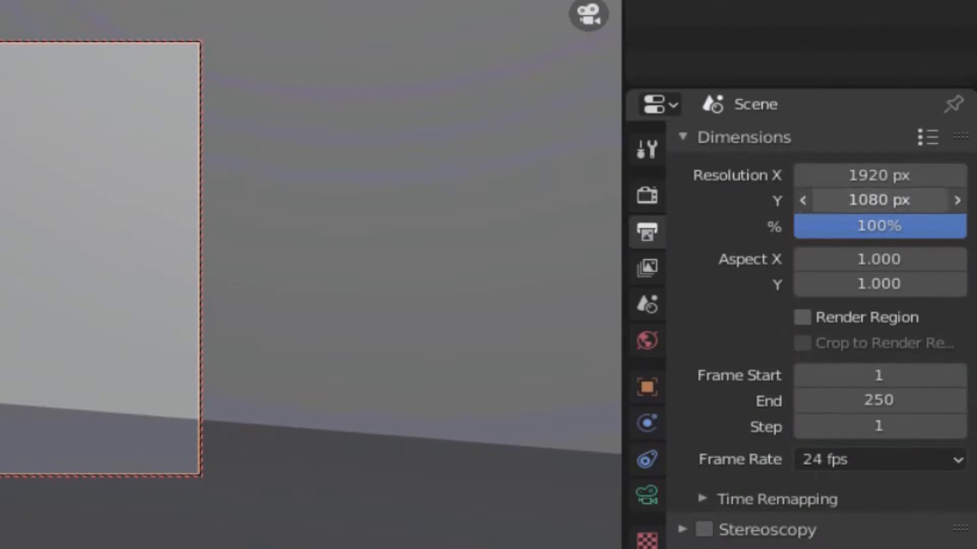
click(889, 201)
text(144)
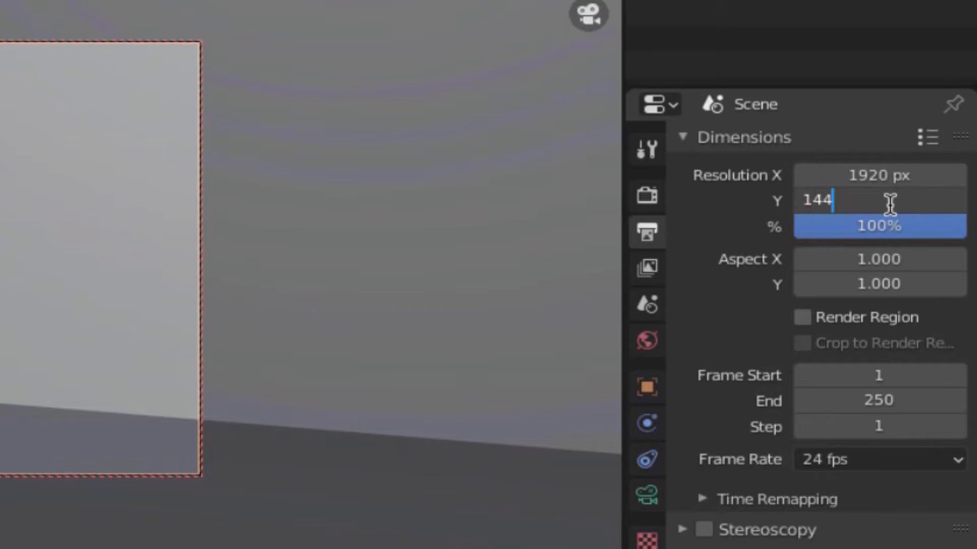
text(0)
key(Return)
Turn off Camera to View to unlock the camera from view navigation
key(KP_4)
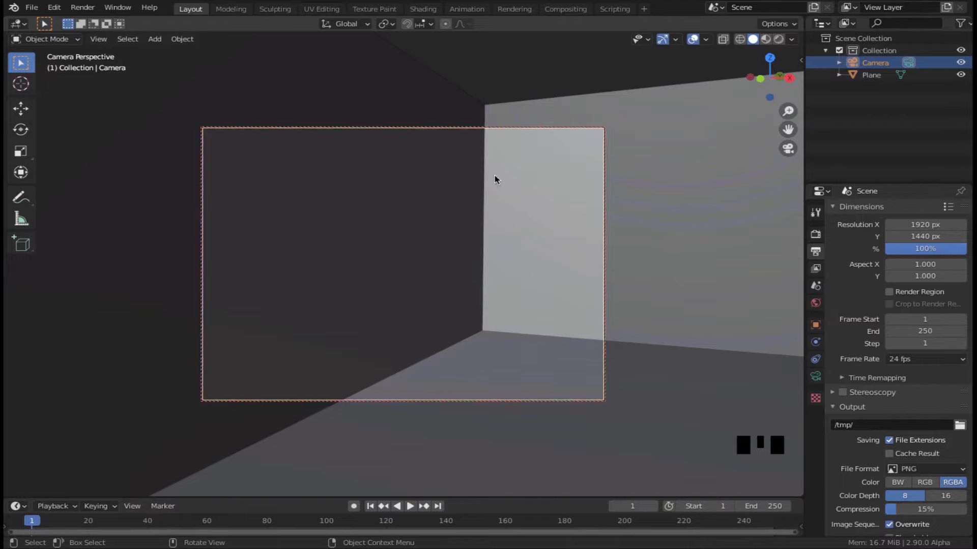
key(n)
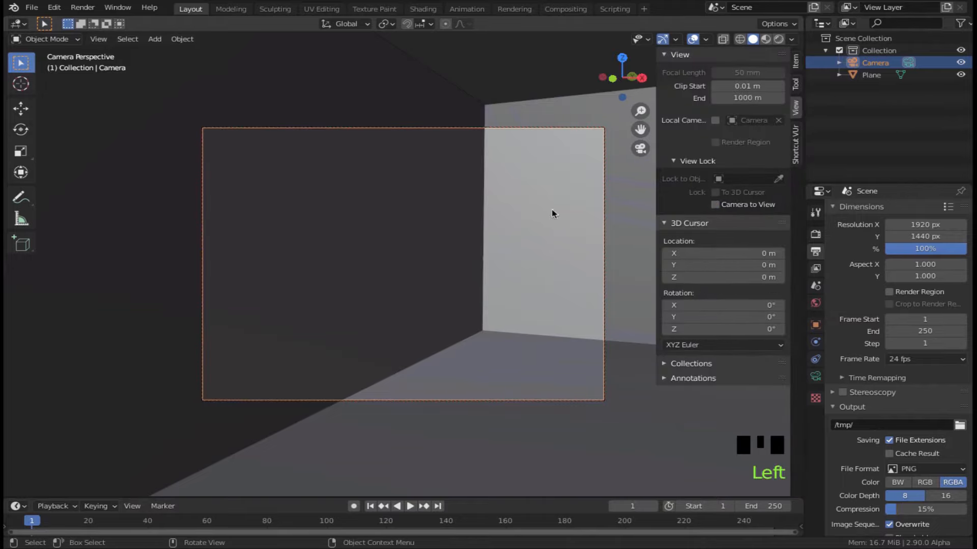
key(n)
Leave the camera view and add a mesh cube at the origin inside the room
middle_drag(359, 212, 324, 185)
scroll(356, 186, up, 3)
middle_drag(430, 185, 445, 187)
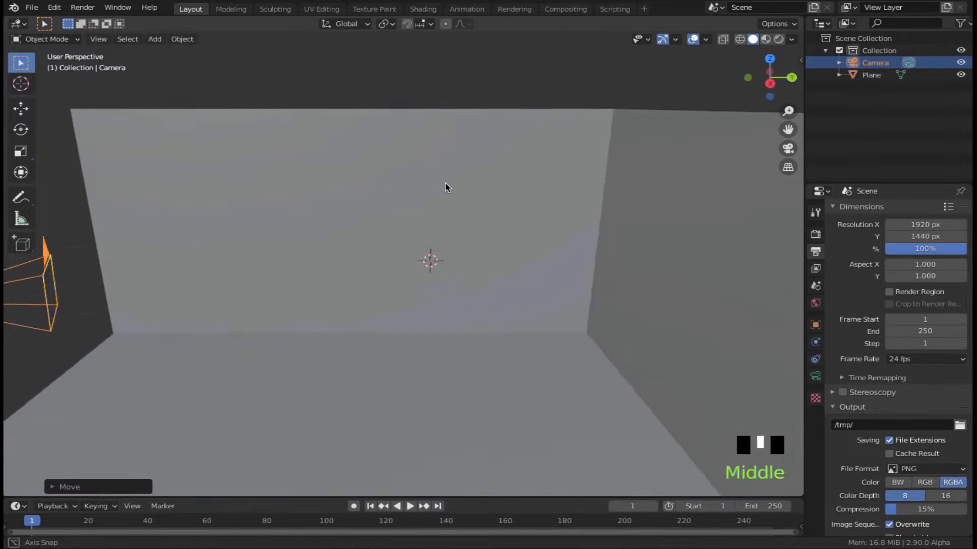
key(shift+a)
mouse_move(444, 181)
click(524, 194)
scroll(506, 222, down, 2)
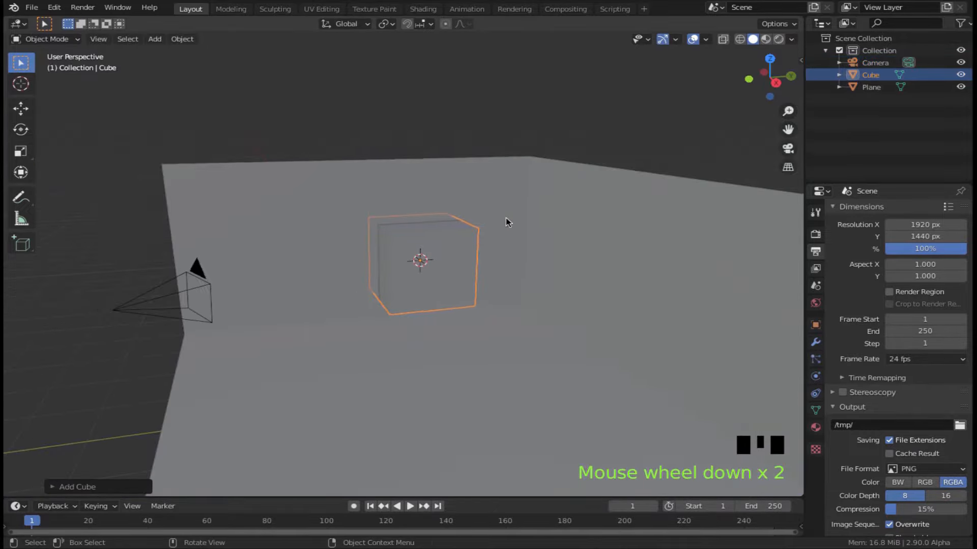
Set the solid viewport shading colour to Random so each object shows its own colour
click(792, 39)
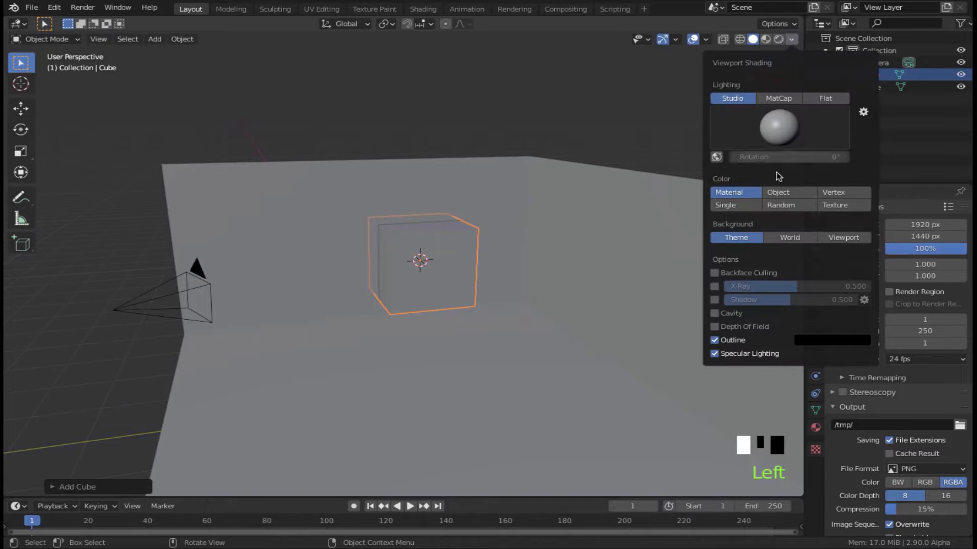
click(778, 205)
mouse_move(448, 356)
middle_down()
mouse_move(416, 377)
mouse_move(403, 364)
middle_up()
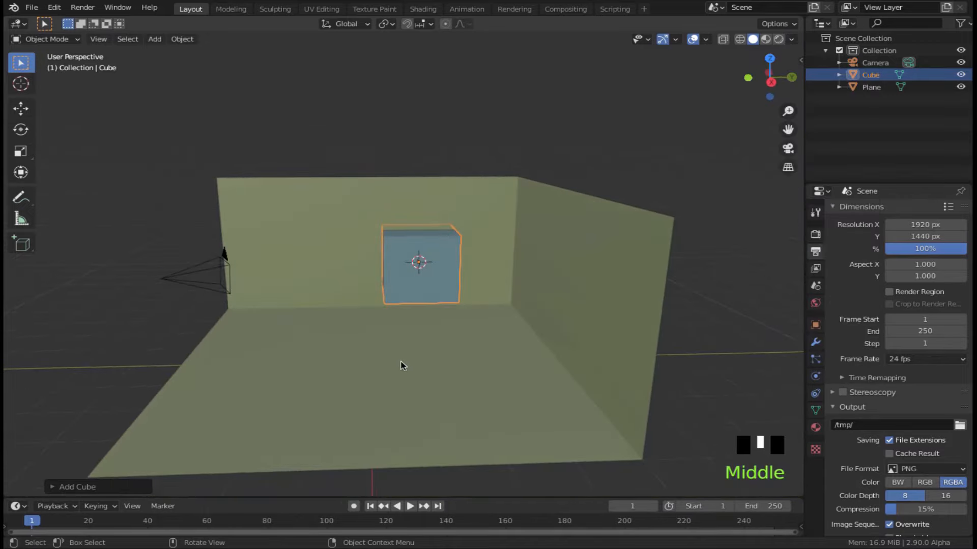
In the right orthographic view, set the new cube's size to 1.5 m
key(KP_3)
scroll(410, 339, up, 6)
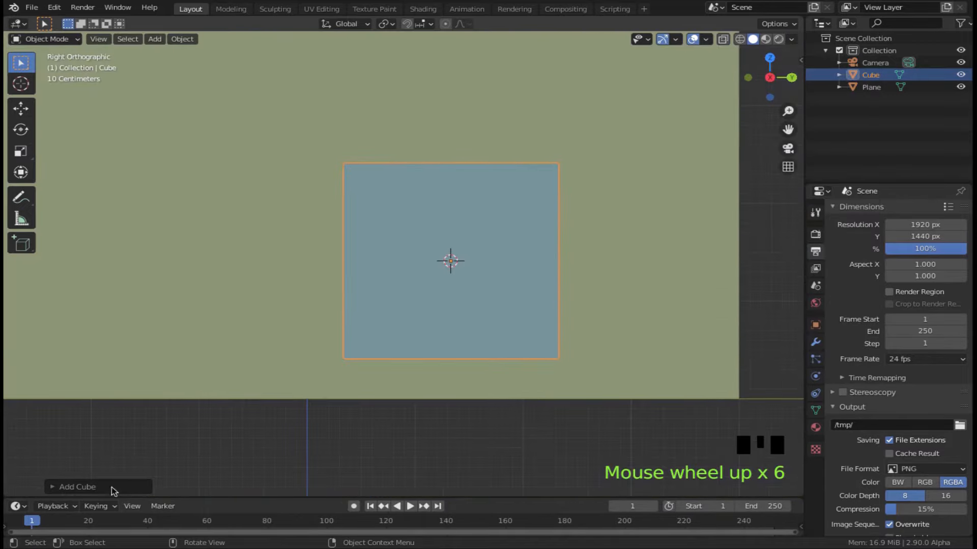
click(113, 487)
text(1.5)
key(Return)
Set the cube's Y dimension to 4 m and its Z dimension to 1 m
key(n)
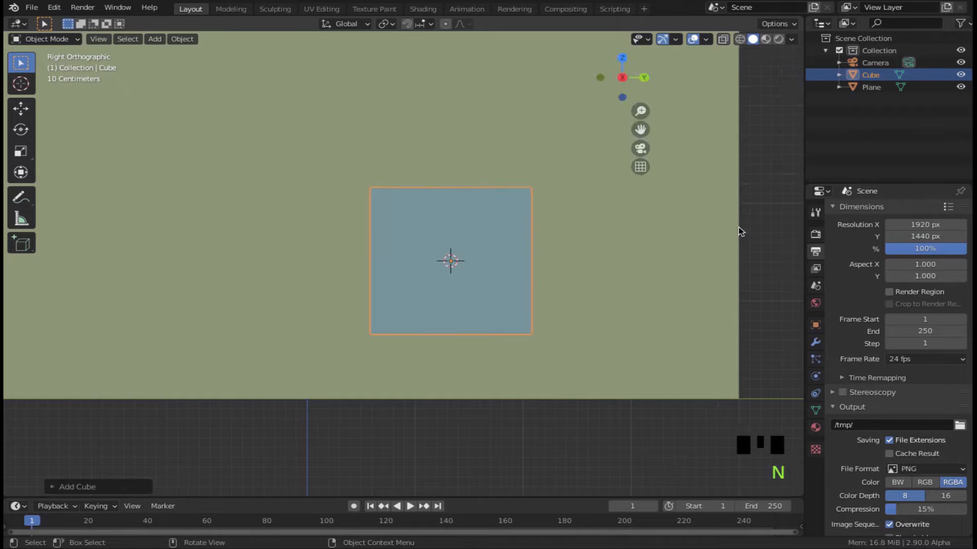
click(795, 68)
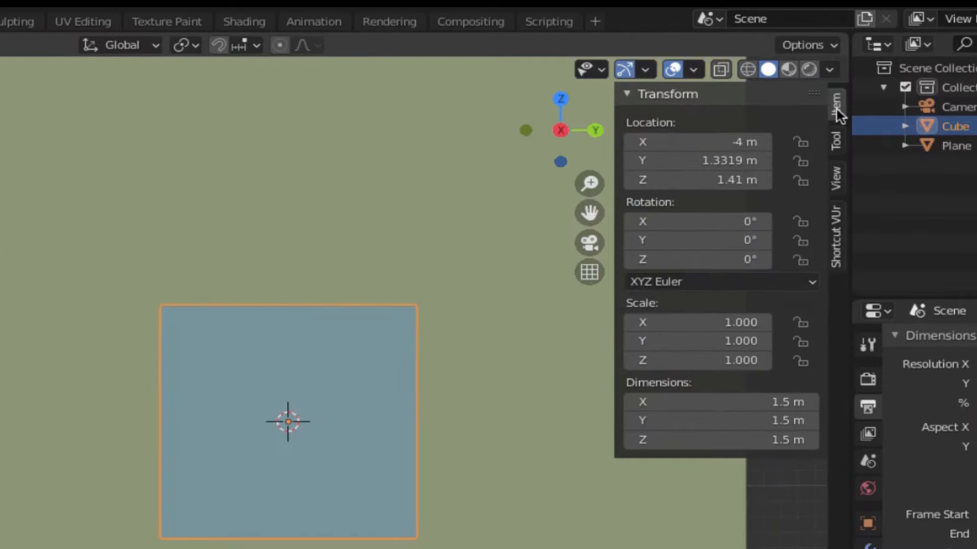
drag(706, 424, 778, 424)
right_click(706, 424)
click(706, 424)
text(4)
key(Return)
middle_drag(706, 424, 218, 458)
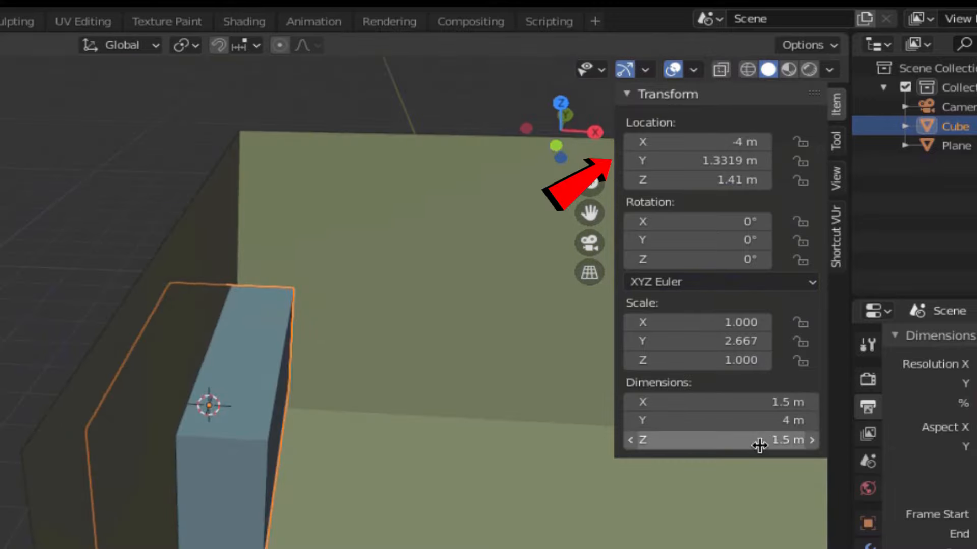
mouse_move(756, 444)
mouse_down()
mouse_move(784, 445)
mouse_move(722, 445)
mouse_move(748, 446)
mouse_up()
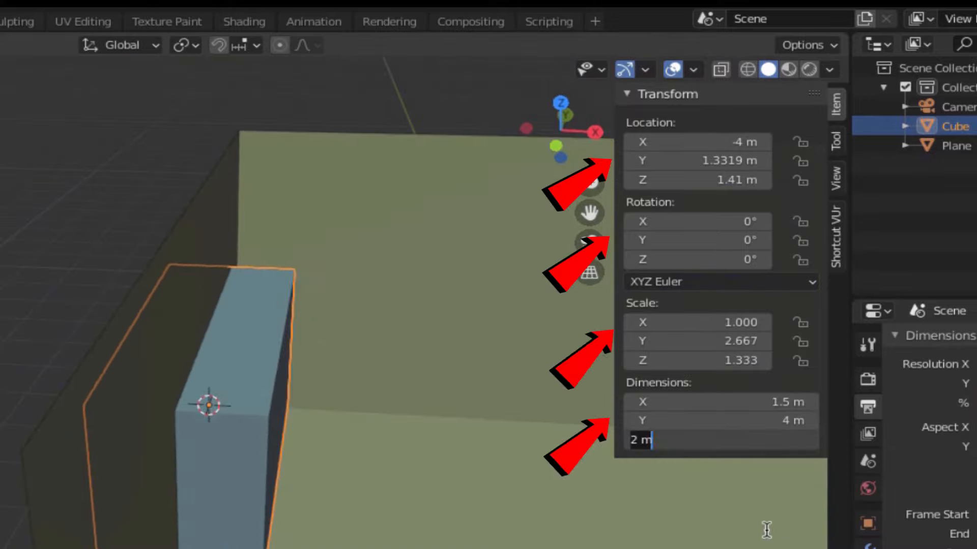
text(1)
click(734, 441)
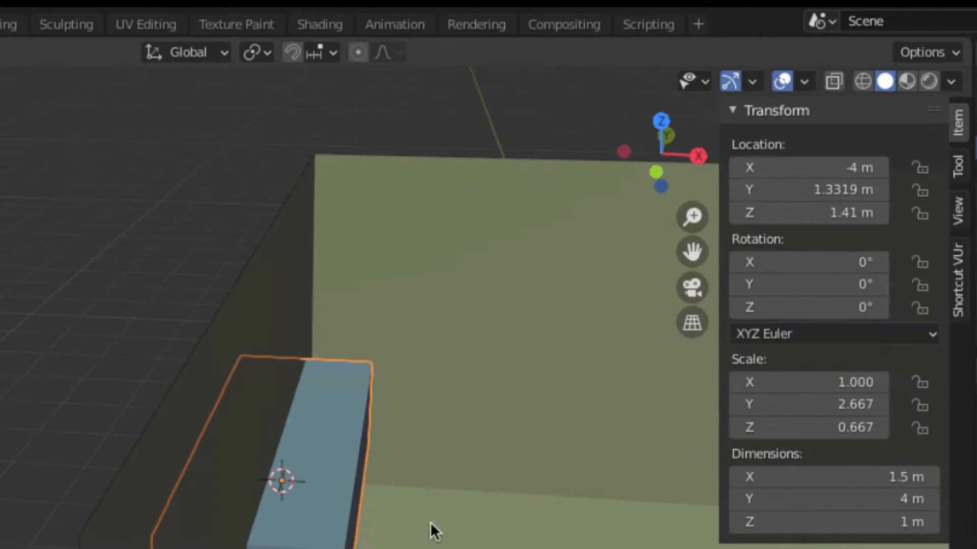
Halve the block's X dimension with 1.5 m/2 and move the block out of the wall along X
click(871, 481)
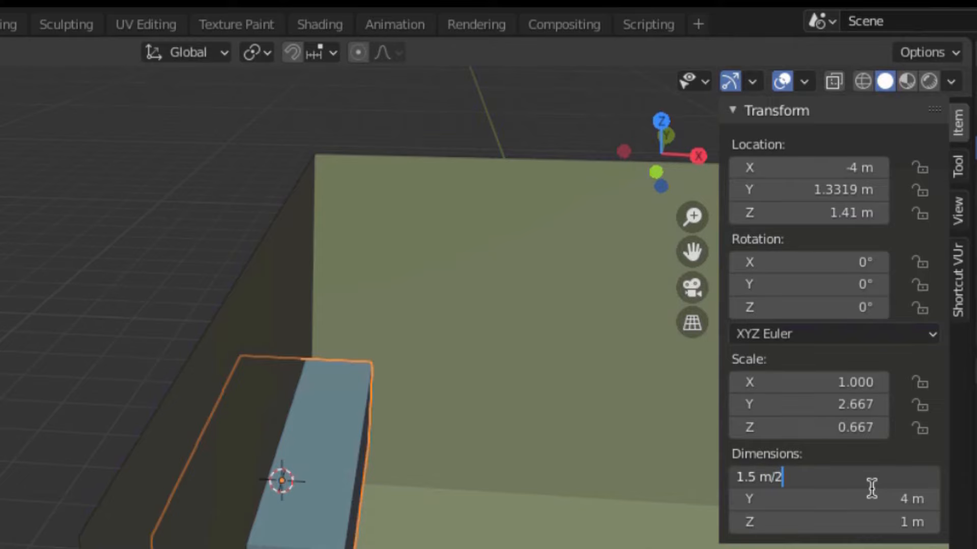
key(Return)
key(n)
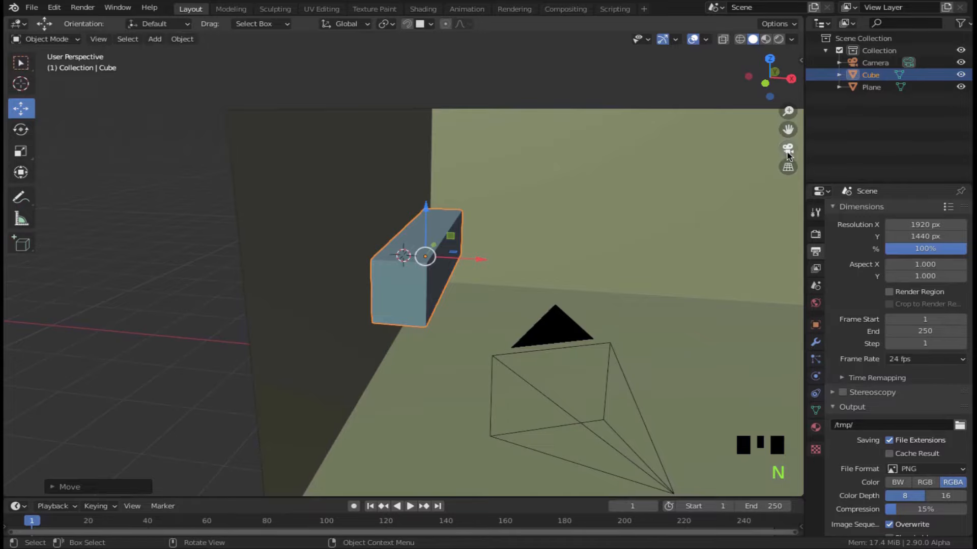
Look through the camera, select it and enable Camera to View
click(692, 288)
key(shift+f)
click(642, 270)
key(n)
click(663, 208)
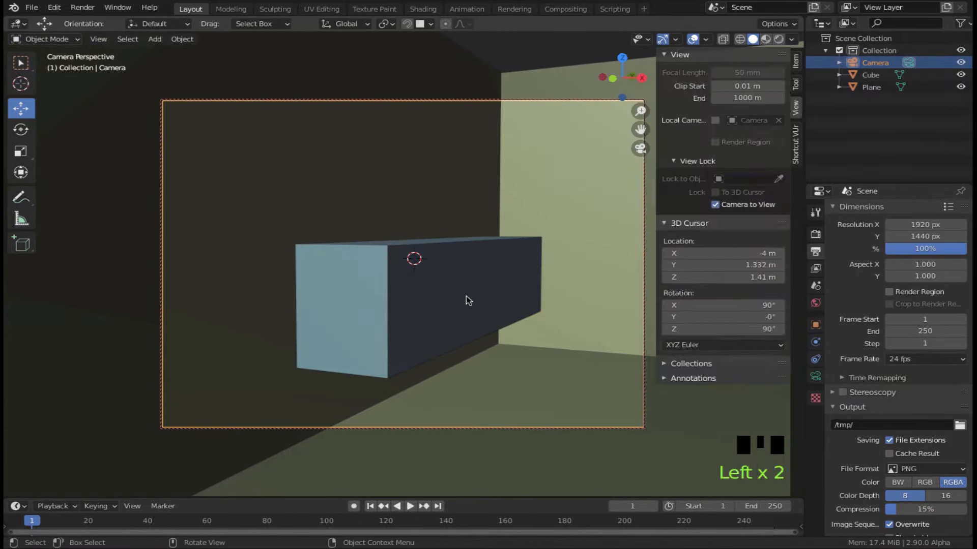
Adjust the camera's height and angle so it looks down along the top of the long block
key(n)
key(g)
key(z)
click(419, 268)
middle_drag(418, 274, 445, 354)
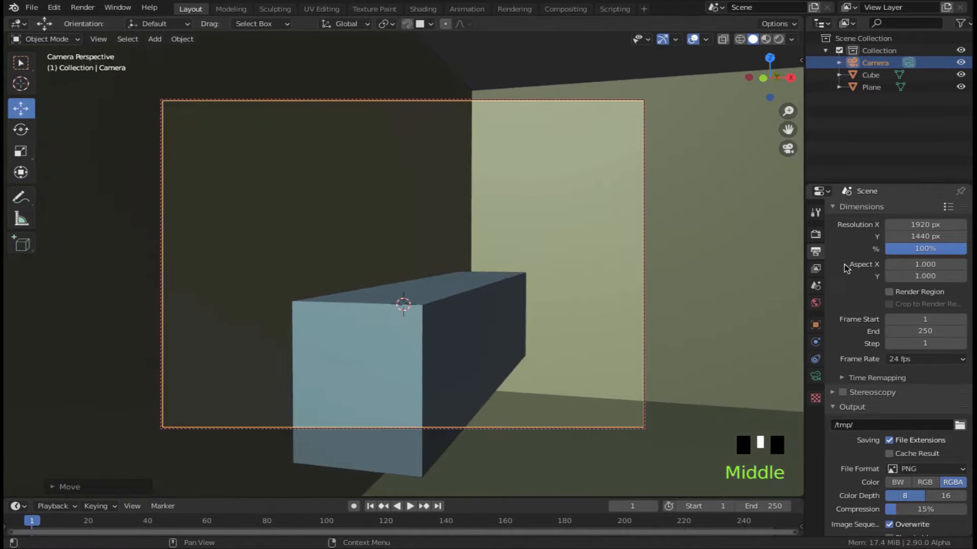
Set the camera's focal length to 35 mm
click(816, 376)
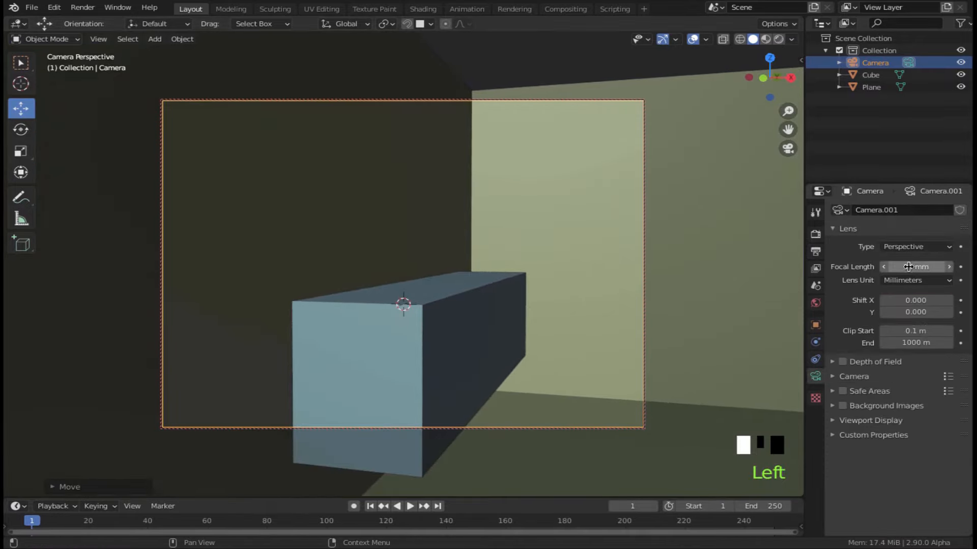
mouse_move(908, 267)
mouse_down()
mouse_move(920, 267)
mouse_move(891, 266)
mouse_move(908, 267)
mouse_up()
drag(908, 267, 908, 266)
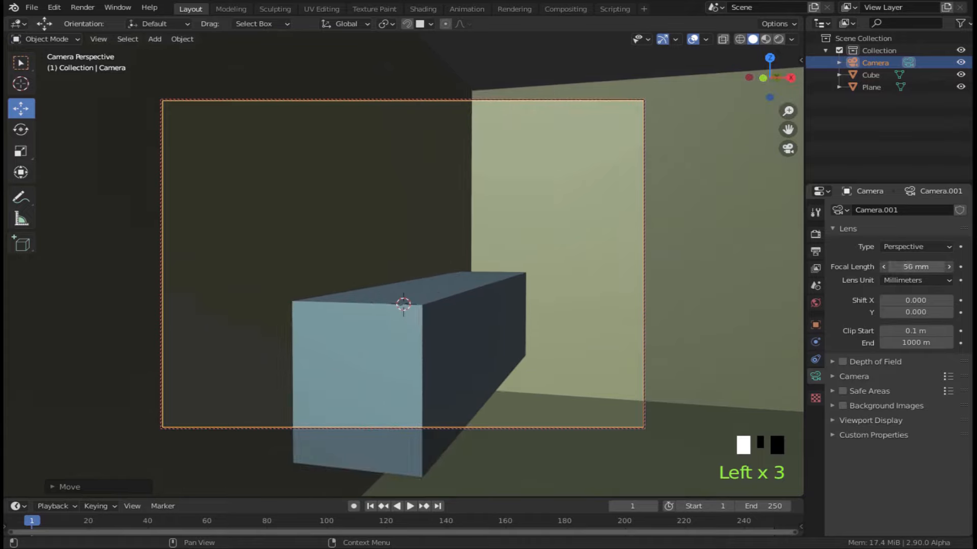
key(w)
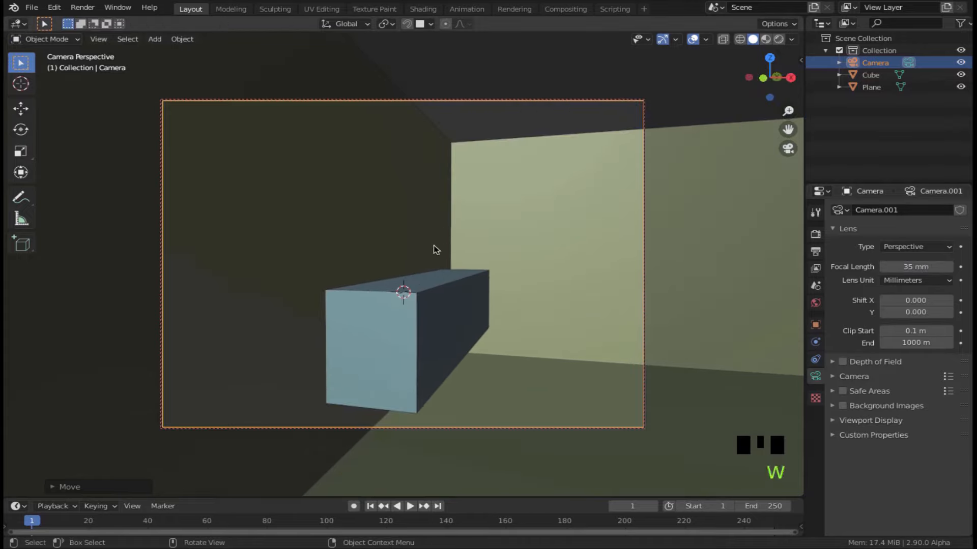
Reframe the camera closer to the long block and set its focal length to 40 mm
middle_drag(435, 255, 448, 311)
middle_drag(495, 262, 520, 260)
shift+middle_drag(470, 232, 495, 274)
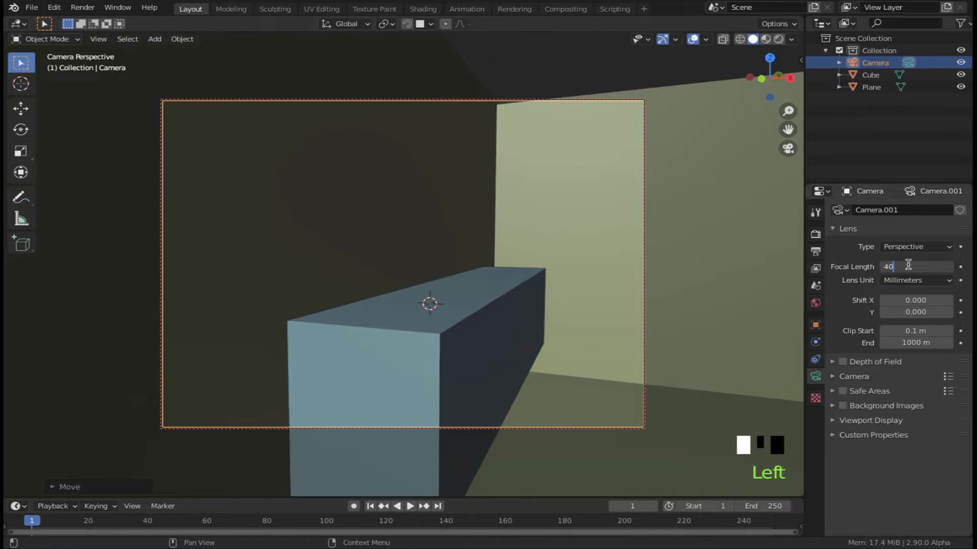
key(Return)
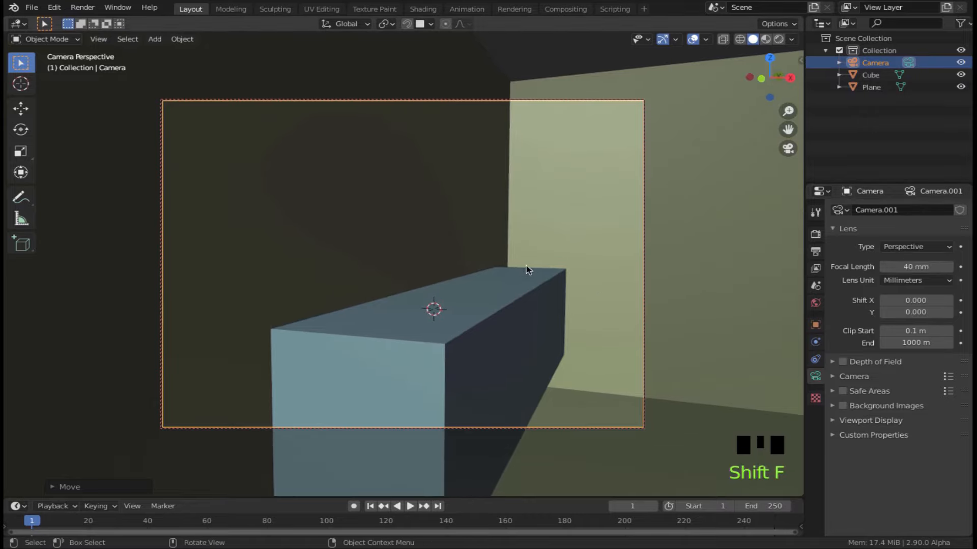
Fine-tune the camera framing on the block and wall corner, and turn off Camera to View
key(g)
mouse_move(514, 273)
middle_down()
mouse_move(539, 276)
mouse_move(527, 270)
middle_up()
key(n)
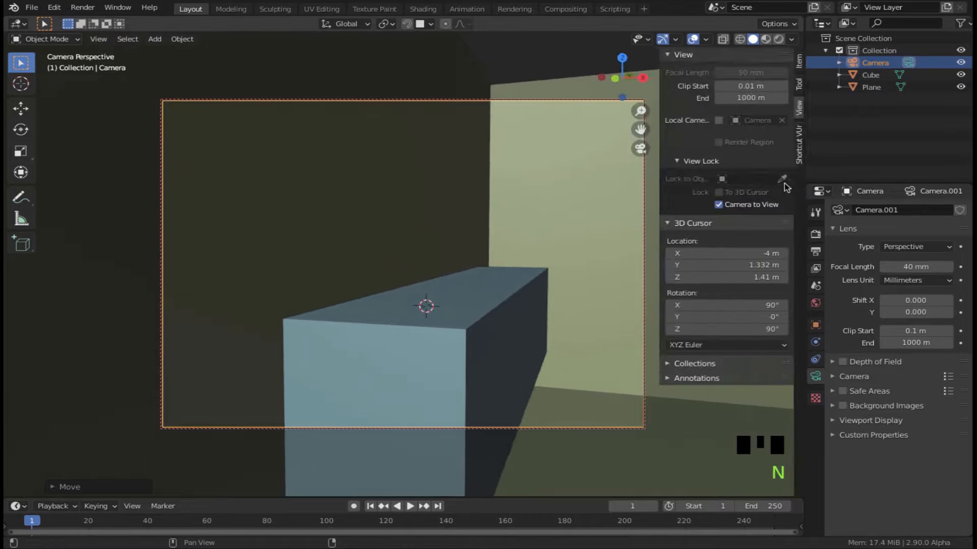
key(n)
Leave the camera view, select the long block and rename it Khaanad
scroll(354, 203, down, 3)
click(554, 300)
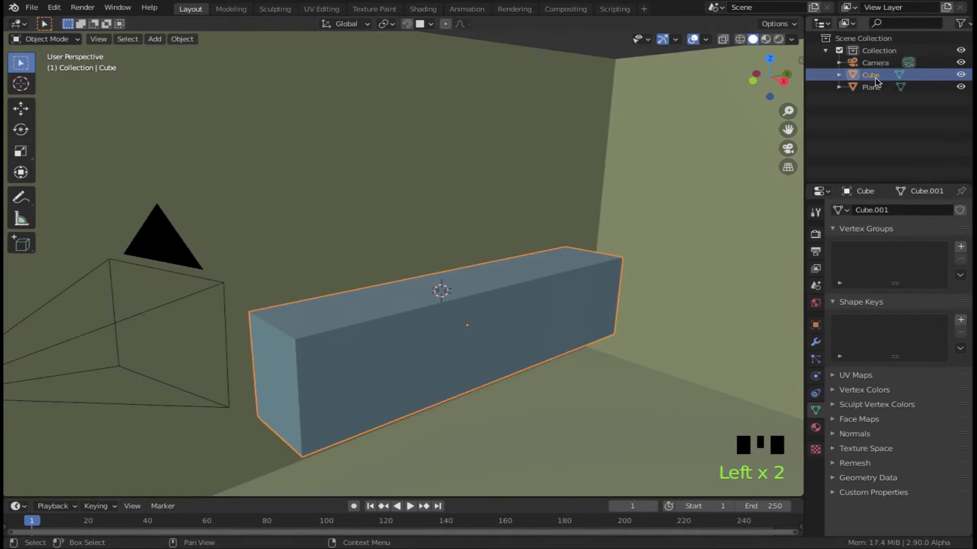
double_click(874, 76)
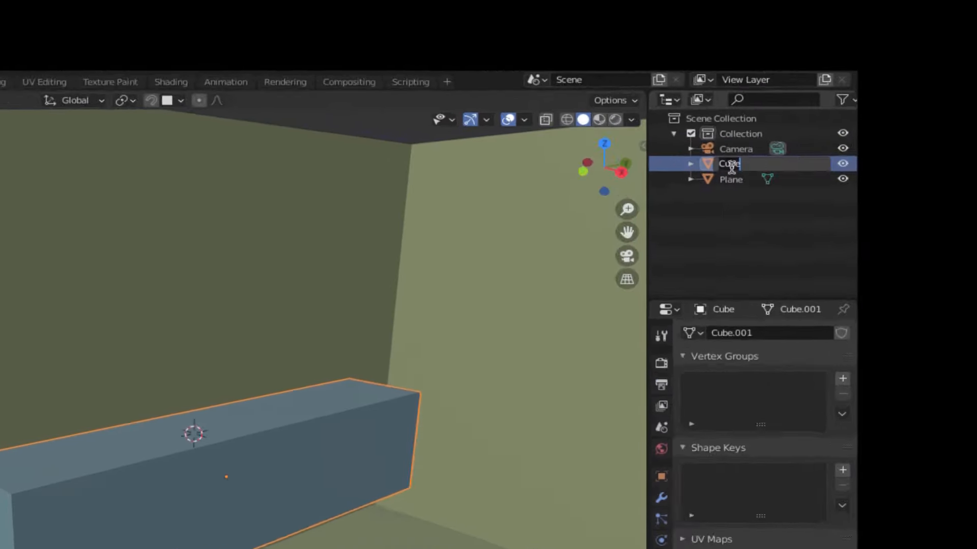
text(K)
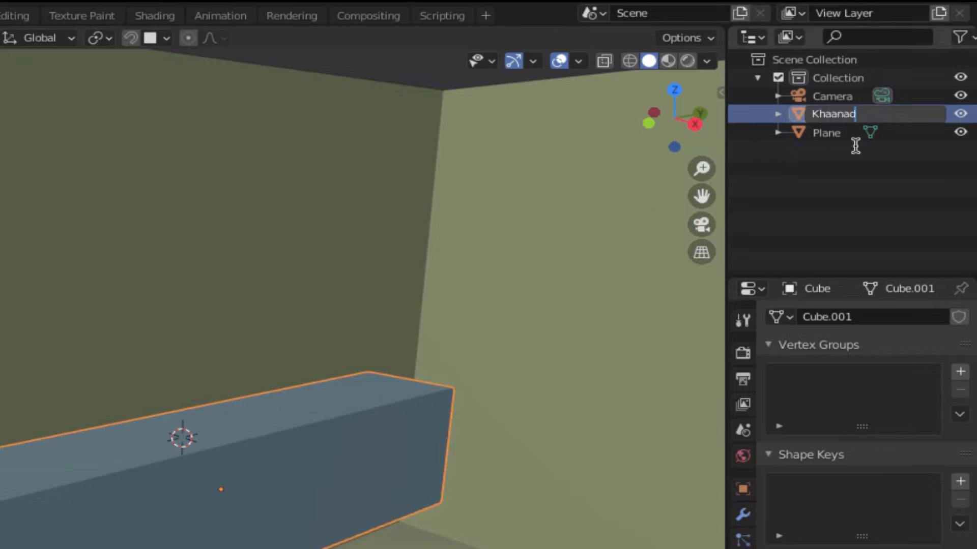
text(haanad)
key(Return)
Select the room plane and rename it Qol
click(213, 509)
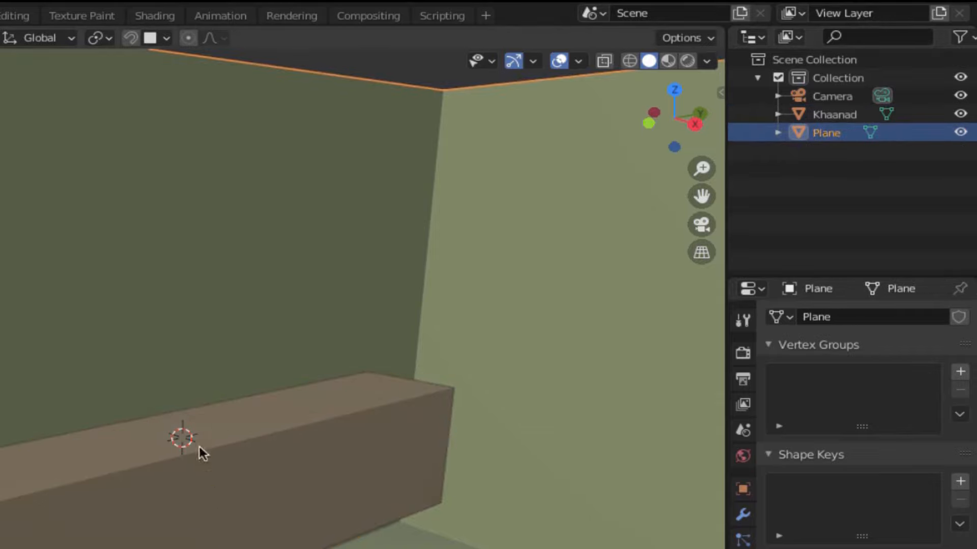
double_click(823, 132)
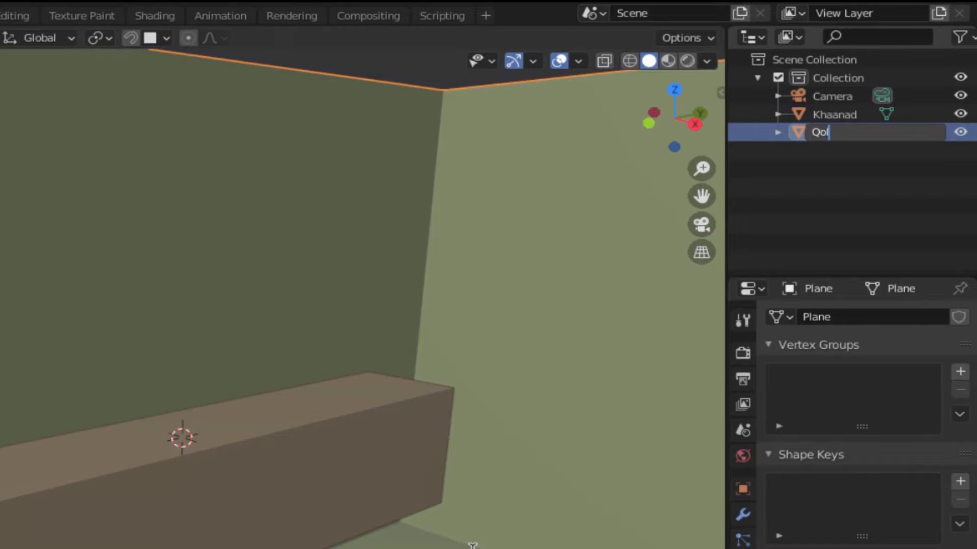
key(Return)
Hide the Khaanad block, the camera and the 3D cursor in the viewport
scroll(341, 356, down, 3)
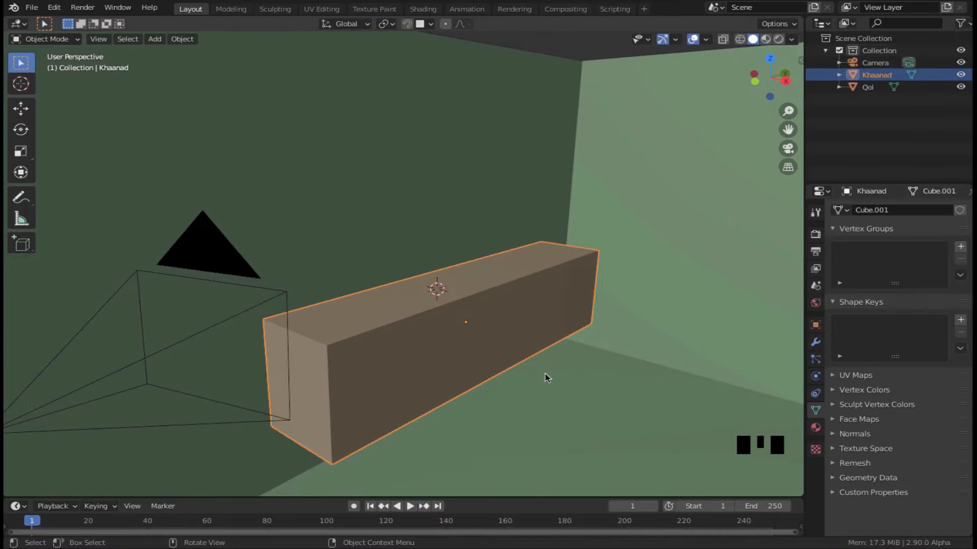
click(960, 74)
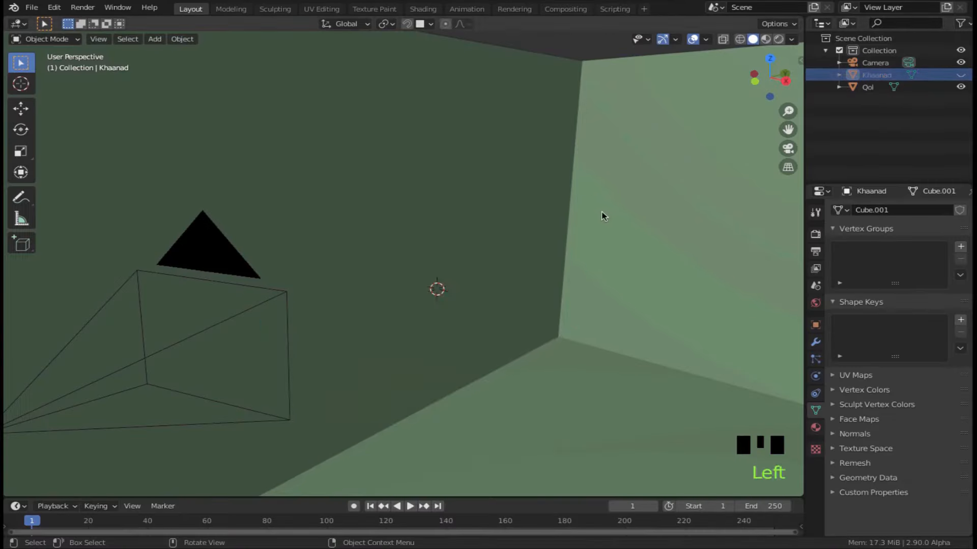
middle_drag(593, 201, 582, 225)
scroll(660, 262, down, 2)
shift+middle_drag(660, 261, 656, 204)
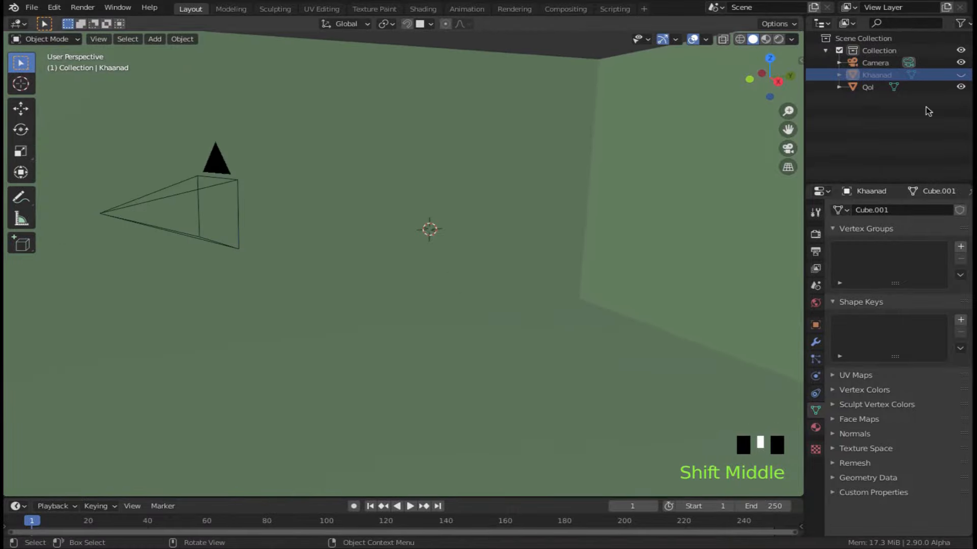
click(960, 62)
middle_drag(336, 305, 460, 250)
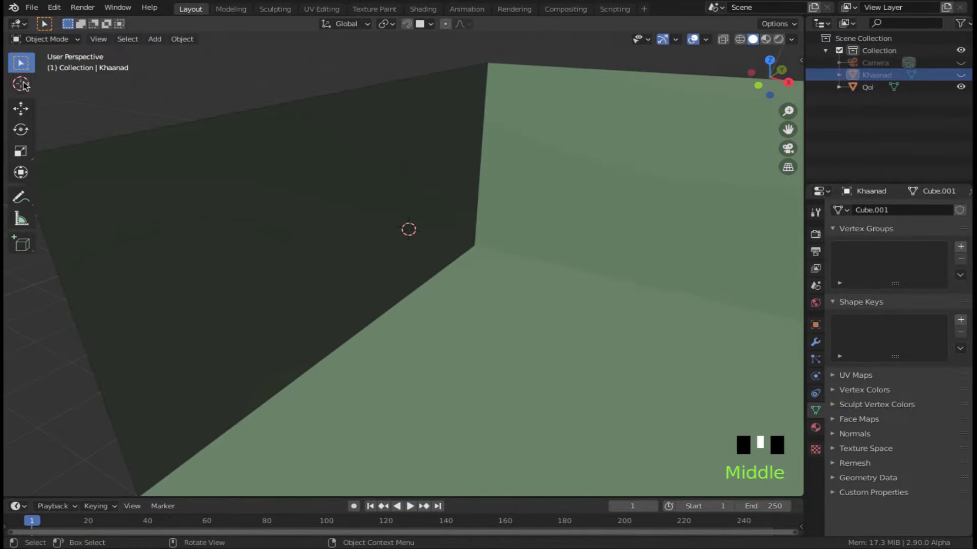
click(705, 41)
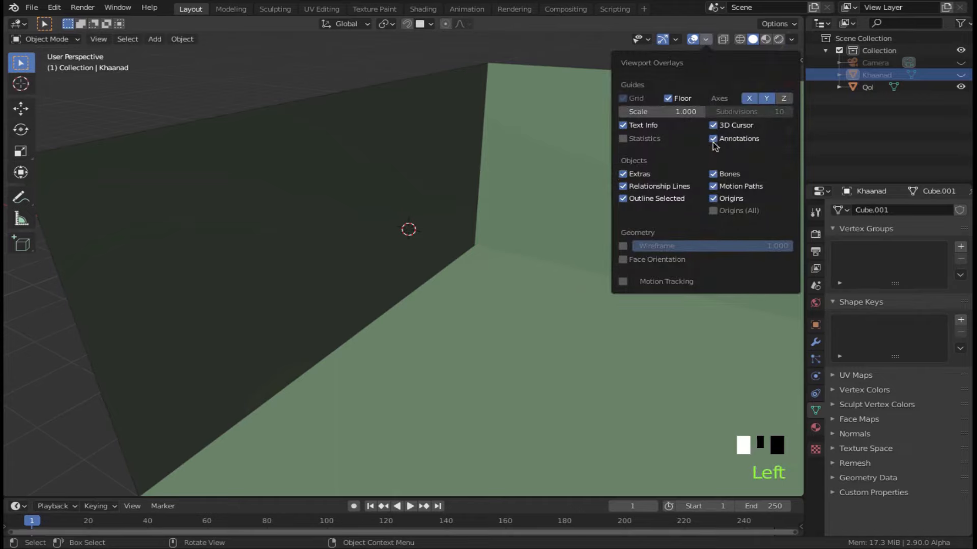
Add a horizontal loop cut around both walls of Qol and move it down to just above the floor
click(501, 252)
scroll(444, 207, down, 3)
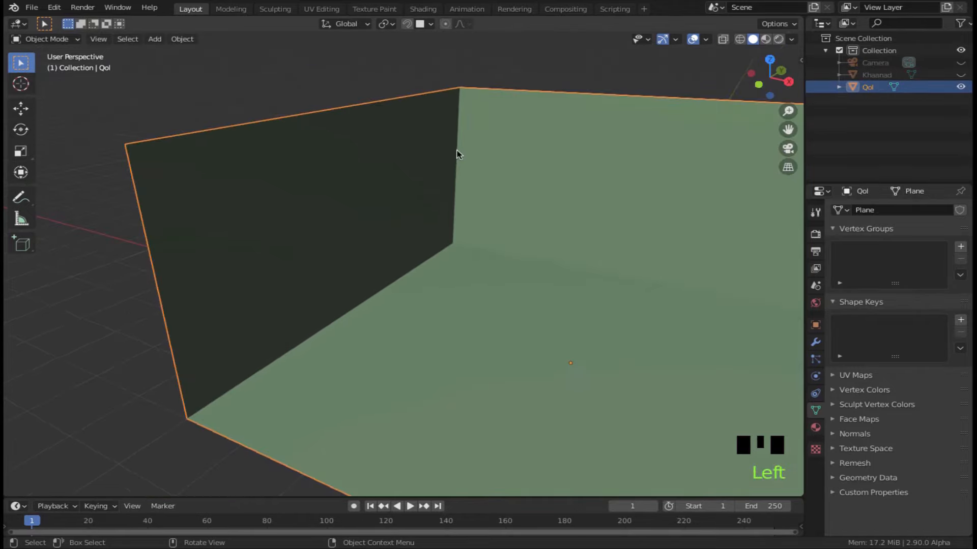
key(Tab)
click(475, 251)
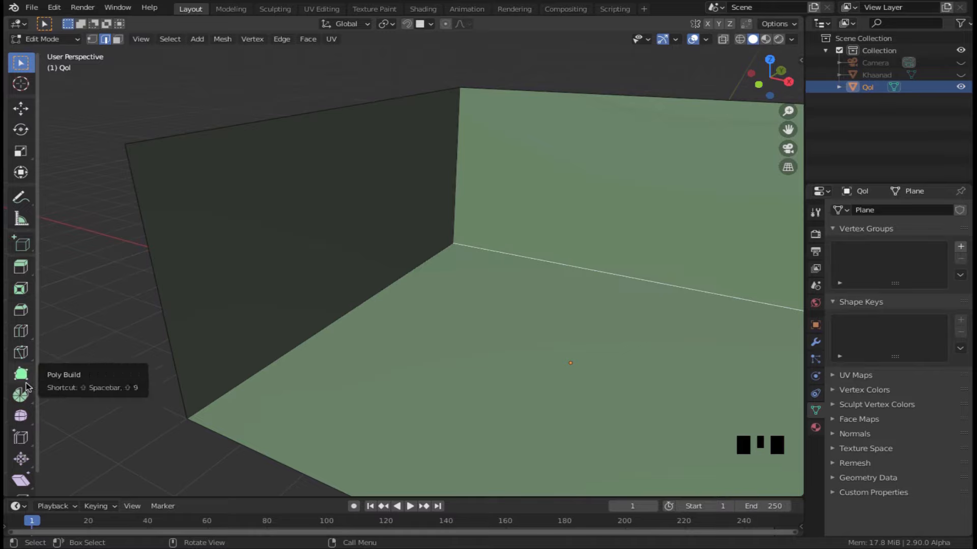
click(21, 331)
click(437, 208)
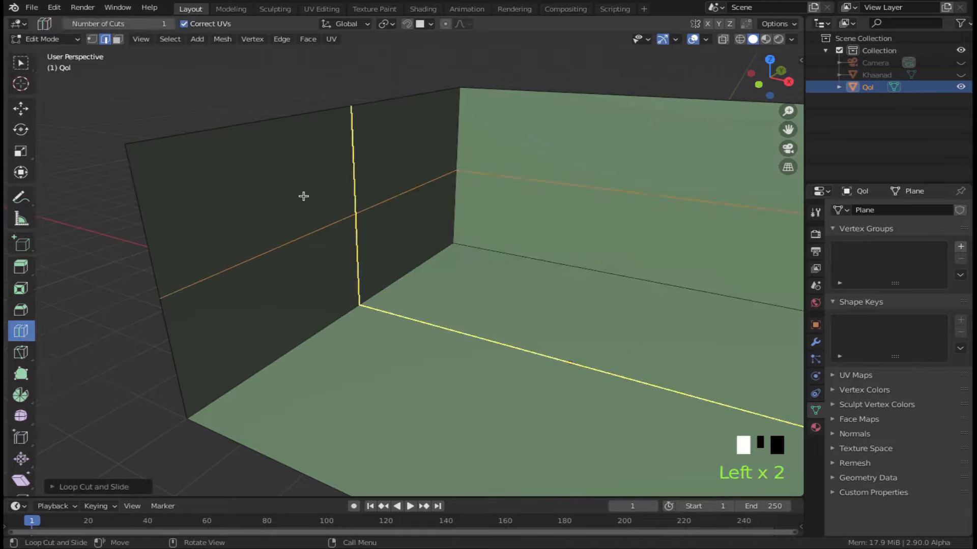
click(21, 108)
drag(533, 173, 532, 265)
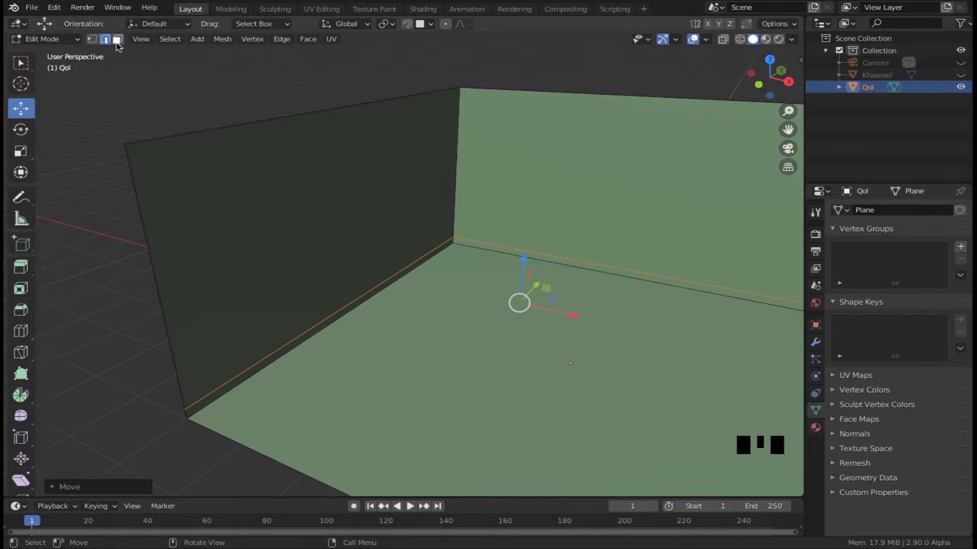
Extrude the narrow strip of faces along the base of both walls inward to form a skirting board
click(117, 39)
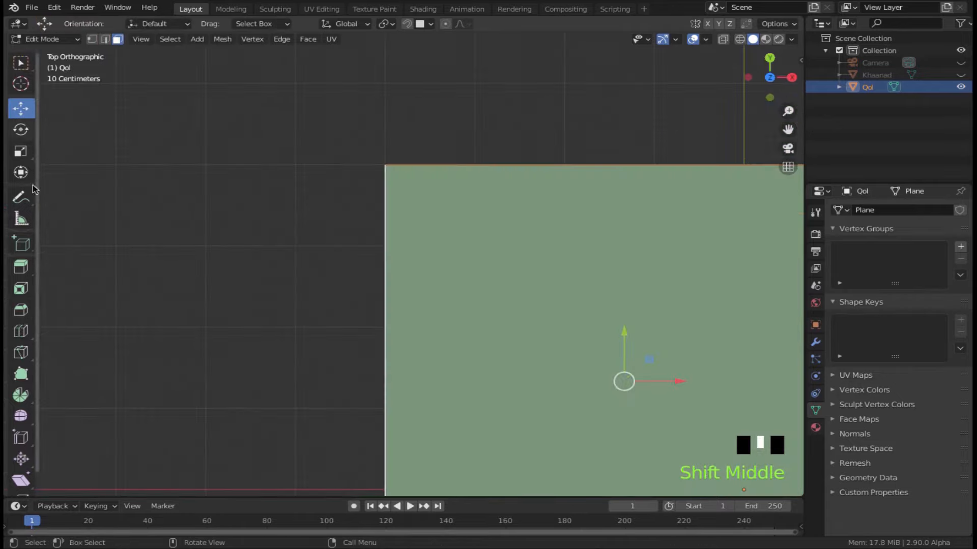
click(21, 267)
click(740, 39)
shift+middle_drag(407, 160, 438, 266)
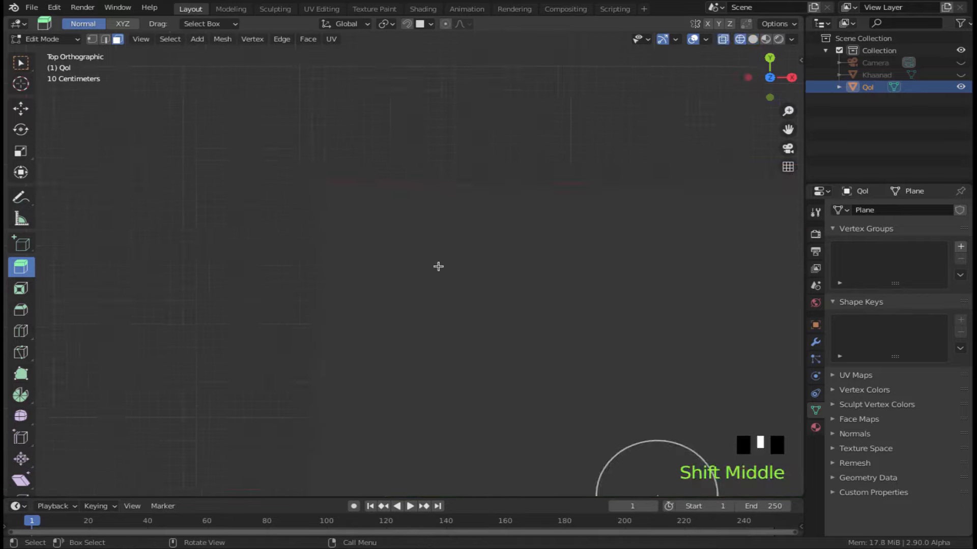
key(Tab)
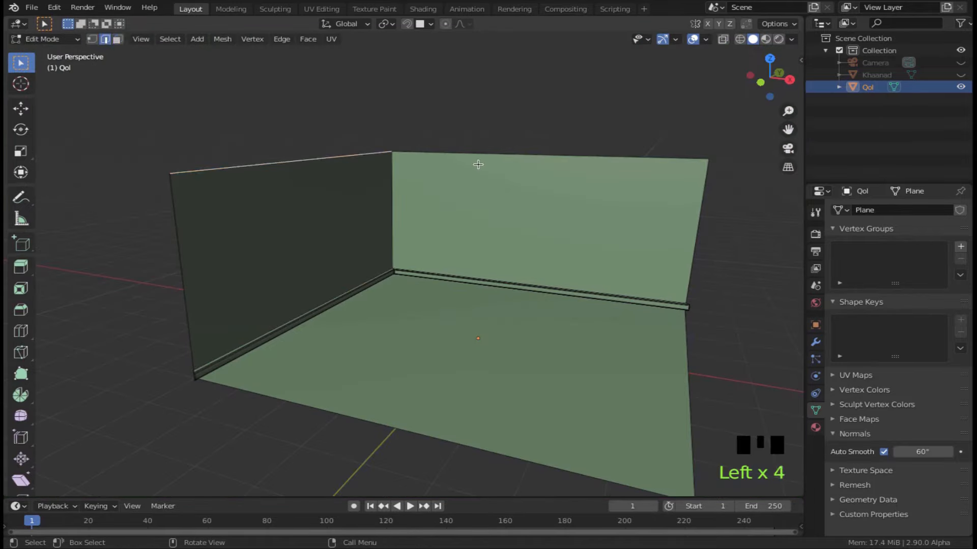
Adjust the height of the top edges of both Qol walls and show the camera in the viewport
key(g)
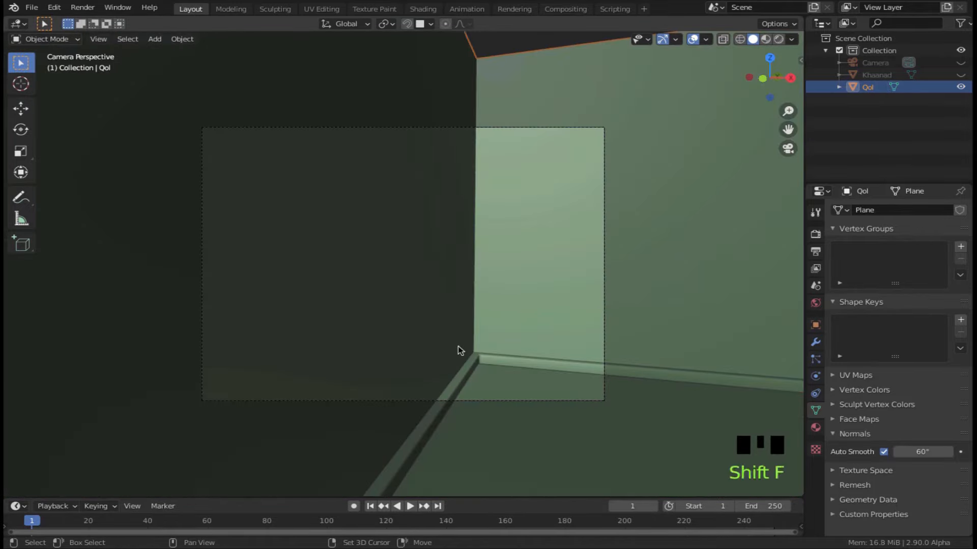
click(875, 63)
click(960, 62)
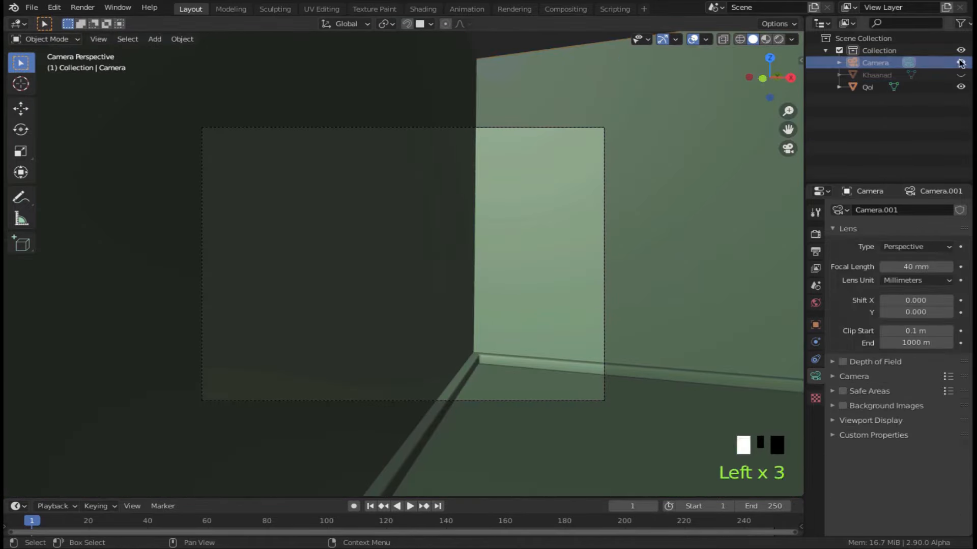
Reframe the camera on the room corner by locking it to the view, pulling it back slightly and unlocking it
key(n)
click(710, 205)
scroll(440, 297, down, 2)
shift+middle_drag(441, 296, 457, 280)
click(288, 356)
key(n)
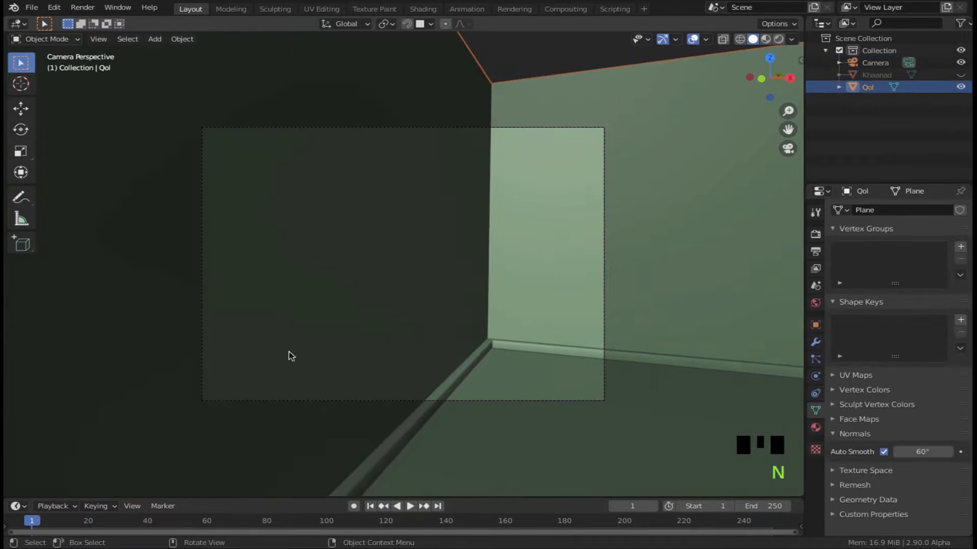
Add two horizontal loop cuts across both walls of Qol and select both loops
middle_drag(289, 356, 347, 277)
scroll(349, 276, down, 4)
key(Tab)
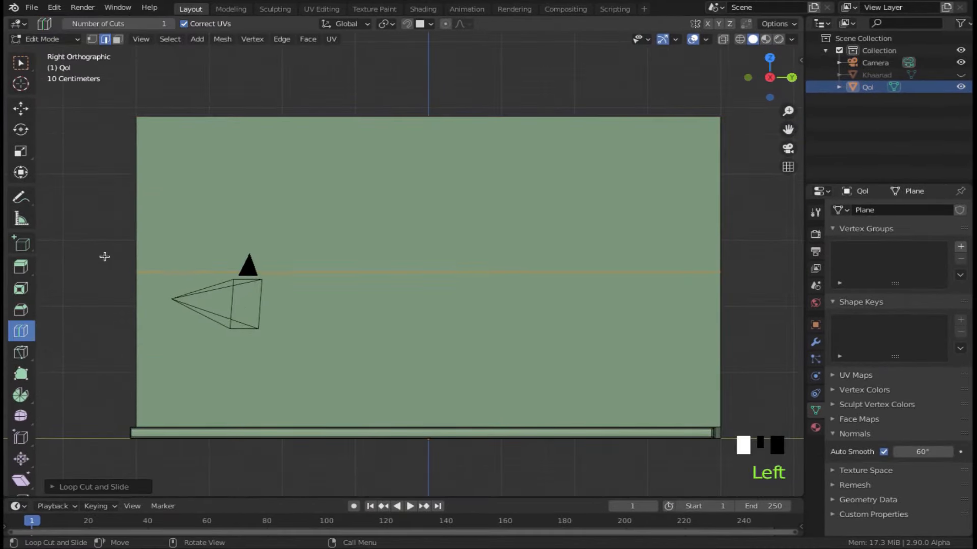
click(104, 257)
click(21, 62)
alt+shift+click(295, 272)
middle_drag(295, 272, 362, 290)
Lower the two horizontal loops on the walls and scale them apart along Z
click(21, 109)
drag(751, 221, 744, 283)
key(s)
key(z)
click(482, 322)
key(KP_3)
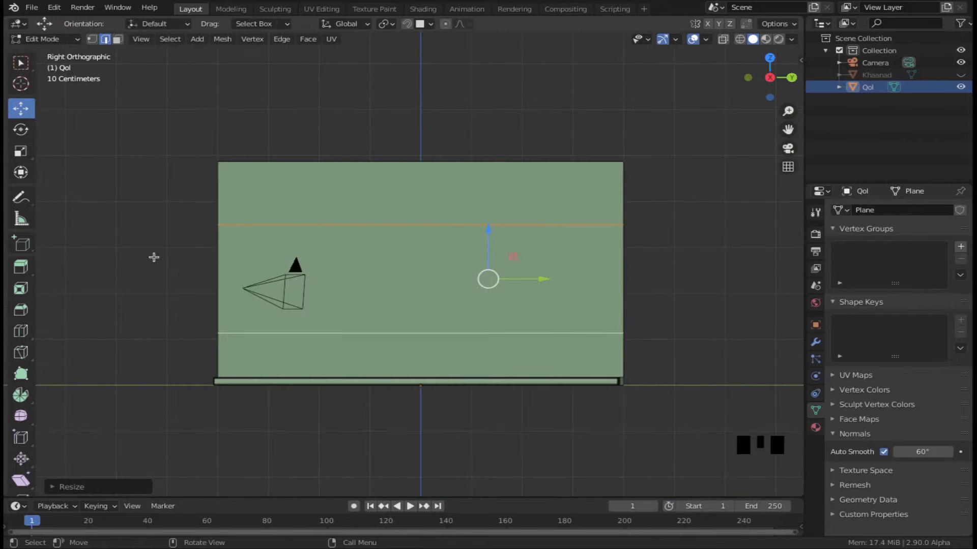
Isolate the wall behind the camera by hiding the other faces and add two vertical loop cuts across it
middle_drag(154, 257, 436, 307)
double_click(516, 344)
key(shift+h)
key(ctrl+r)
click(489, 279)
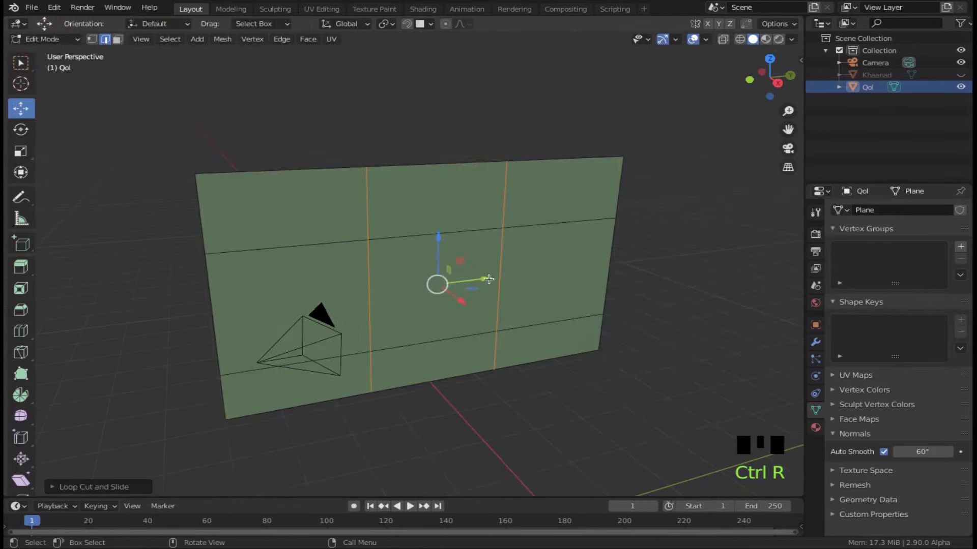
Shift the two vertical loops toward the room corner, scale them apart along Y and reveal the hidden faces
drag(489, 279, 543, 273)
key(s)
key(y)
click(651, 283)
middle_drag(505, 287, 501, 275)
key(alt+h)
click(117, 39)
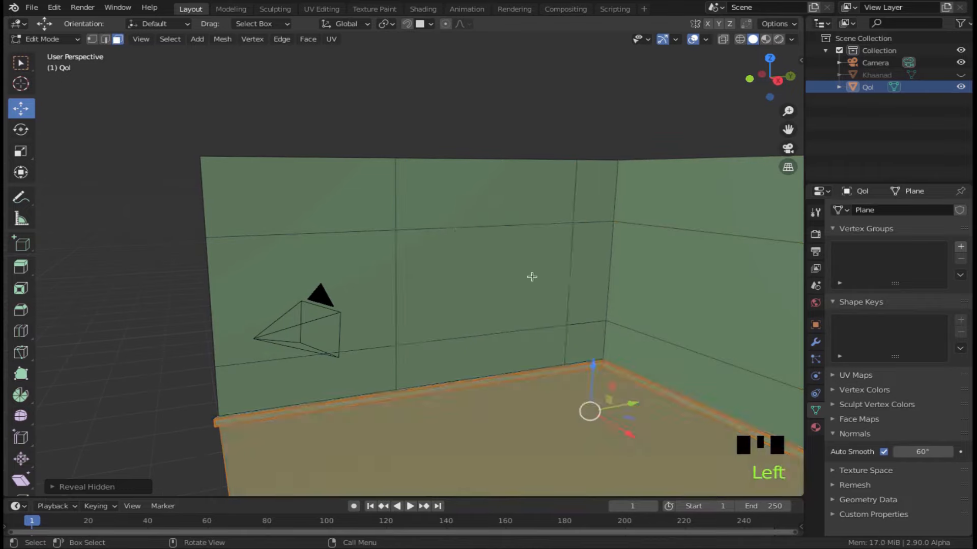
Raise the lower horizontal loop on the walls and fine-tune its height in the camera view
click(532, 277)
click(106, 39)
shift+click(348, 351)
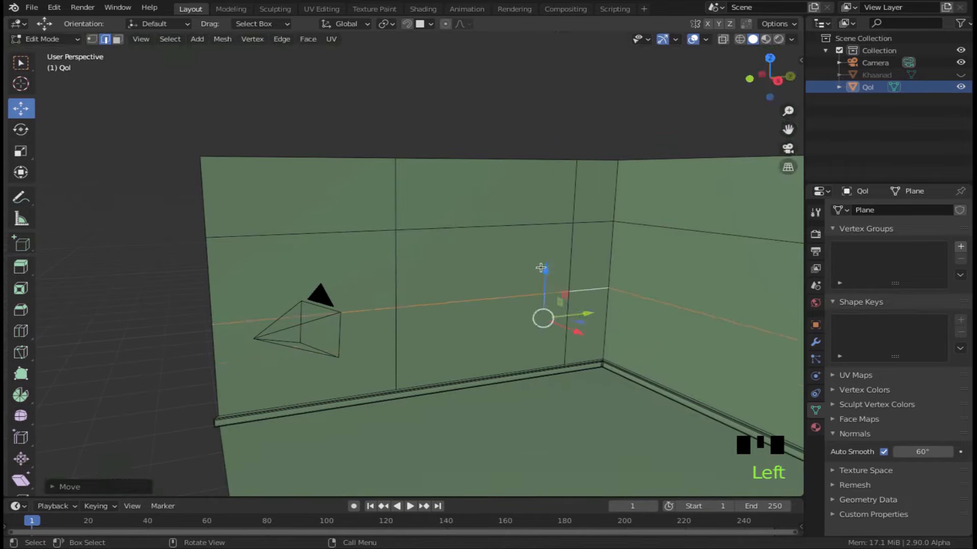
key(KP_0)
shift+middle_drag(541, 267, 517, 296)
drag(674, 303, 674, 321)
Show the Khaanad block and adjust the height of the upper horizontal loop on the walls
click(960, 75)
alt+click(584, 215)
mouse_move(682, 99)
mouse_down()
mouse_move(681, 117)
mouse_move(682, 88)
mouse_up()
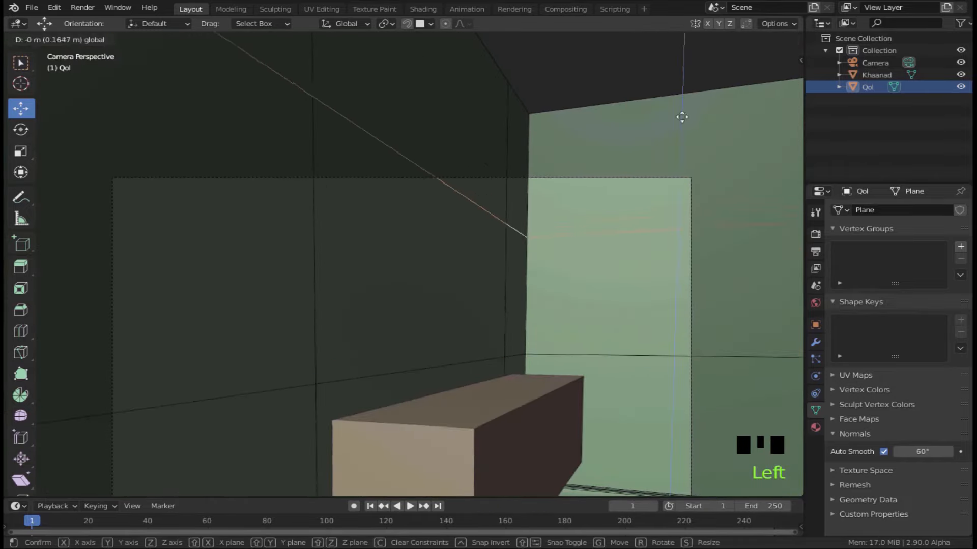
Move the vertical loop farther from the corner outward along Y and slightly raise the lower horizontal loop
double_click(320, 340)
key(KP_0)
scroll(356, 274, down, 5)
drag(403, 218, 338, 218)
double_click(417, 262)
drag(481, 228, 481, 221)
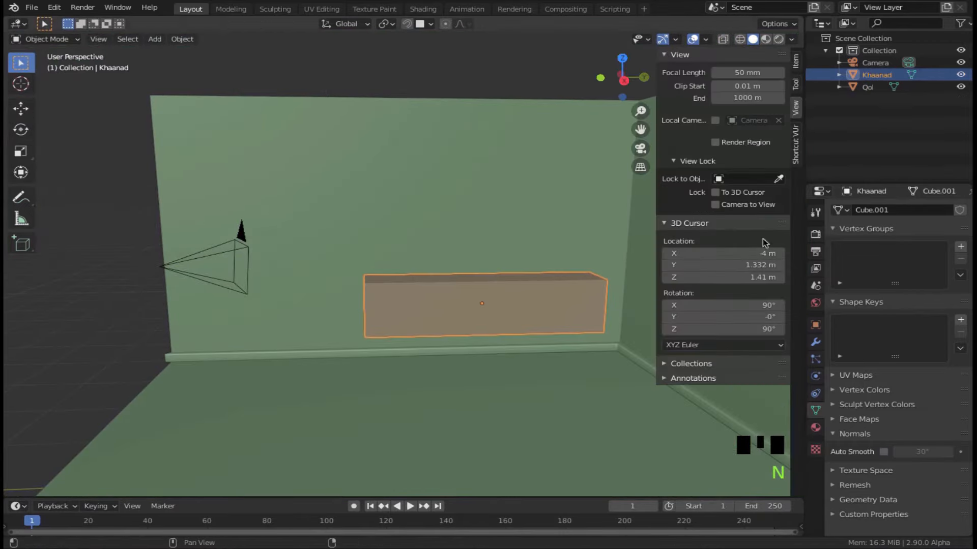
Check the Khaanad block's location, scale and dimensions and its placement in the camera view
click(795, 61)
click(666, 260)
key(KP_0)
scroll(462, 326, down, 2)
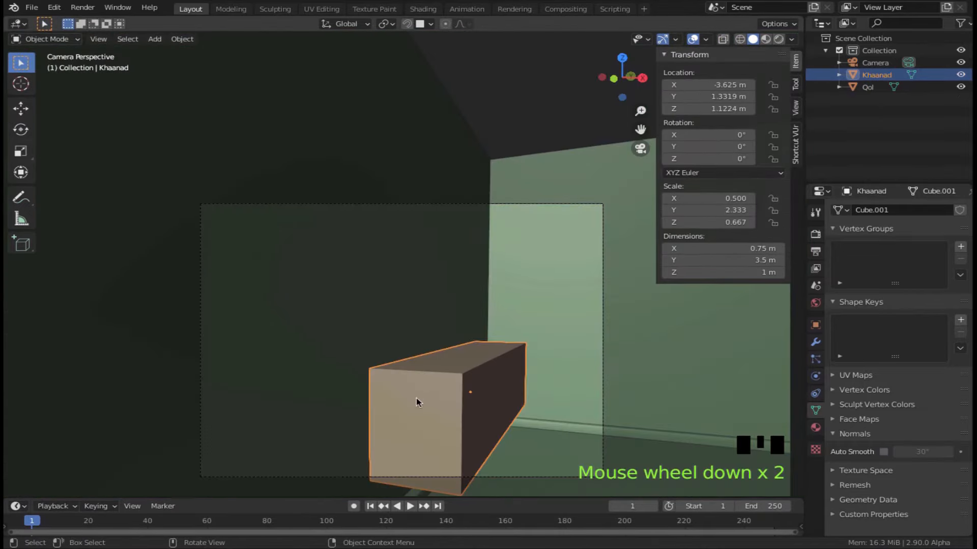
middle_drag(468, 325, 426, 300)
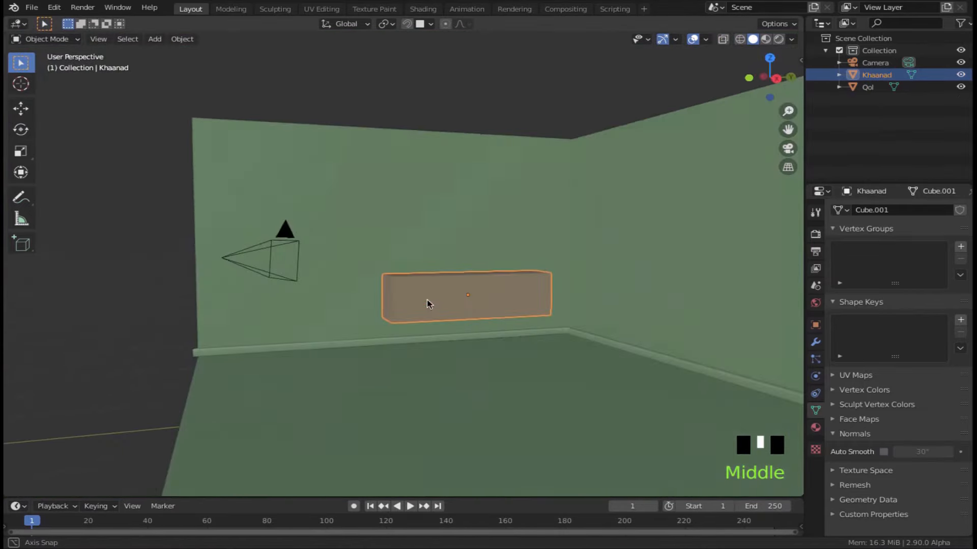
Hide the Khaanad block and extrude the large central face of the Qol side wall outward to make a shallow rectangular recess
click(426, 234)
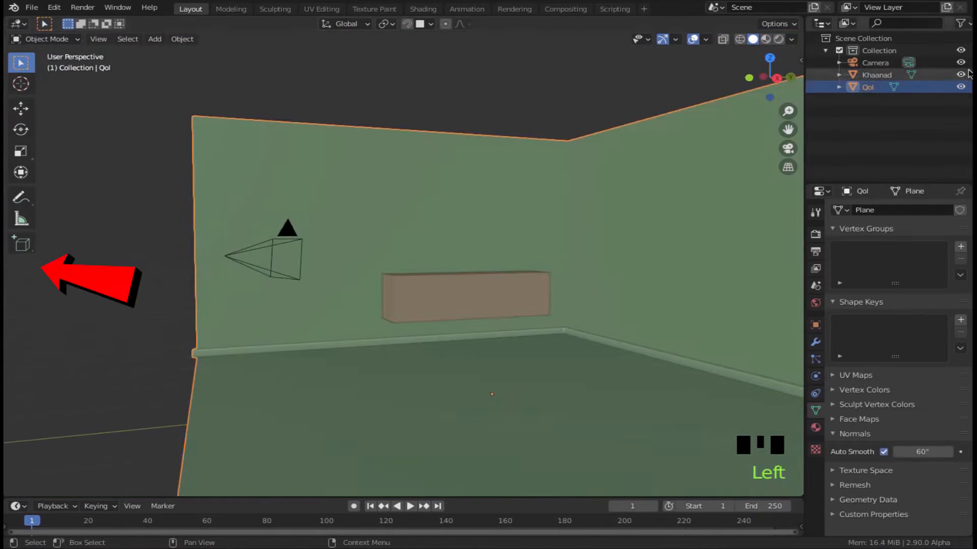
key(Tab)
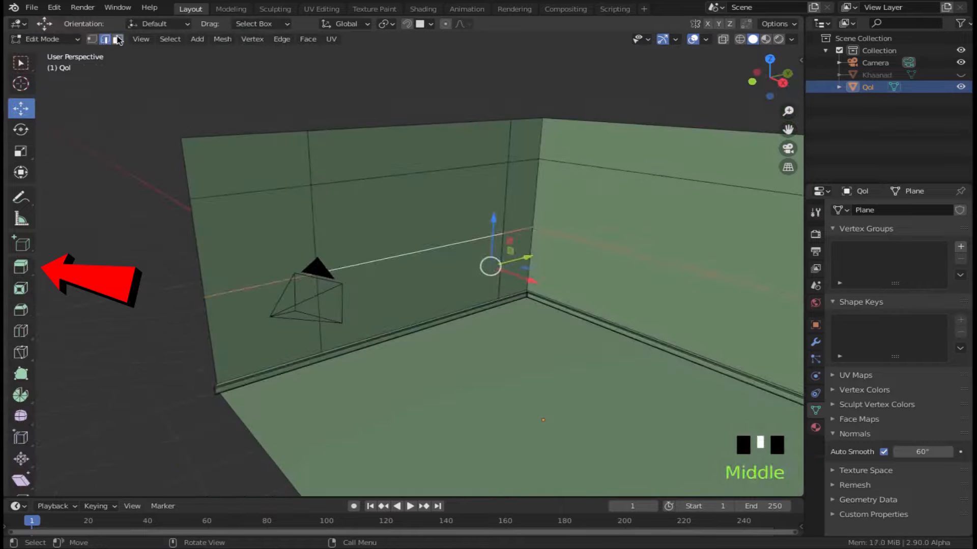
click(117, 39)
click(396, 214)
scroll(397, 213, up, 3)
shift+middle_drag(381, 198, 394, 261)
scroll(395, 261, up, 4)
shift+middle_drag(656, 81, 647, 218)
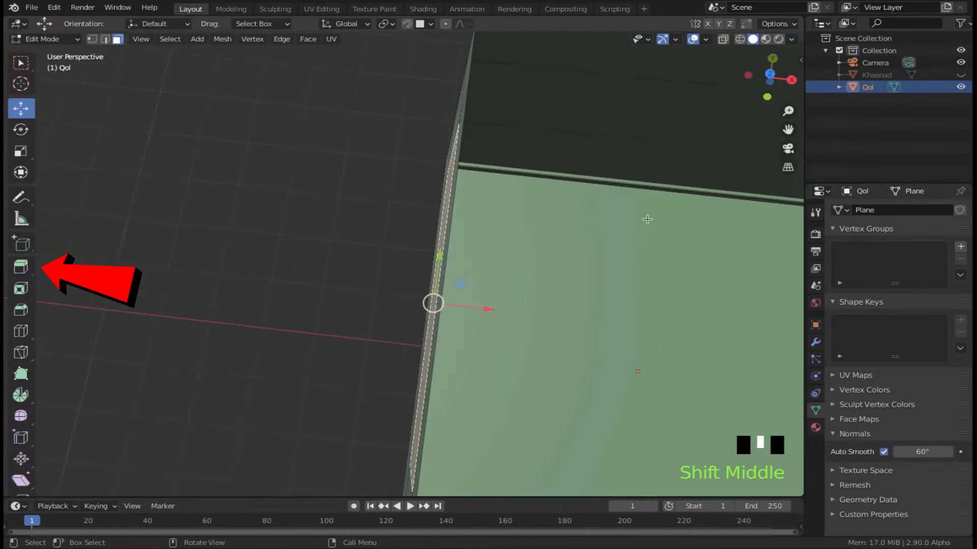
click(769, 72)
click(23, 268)
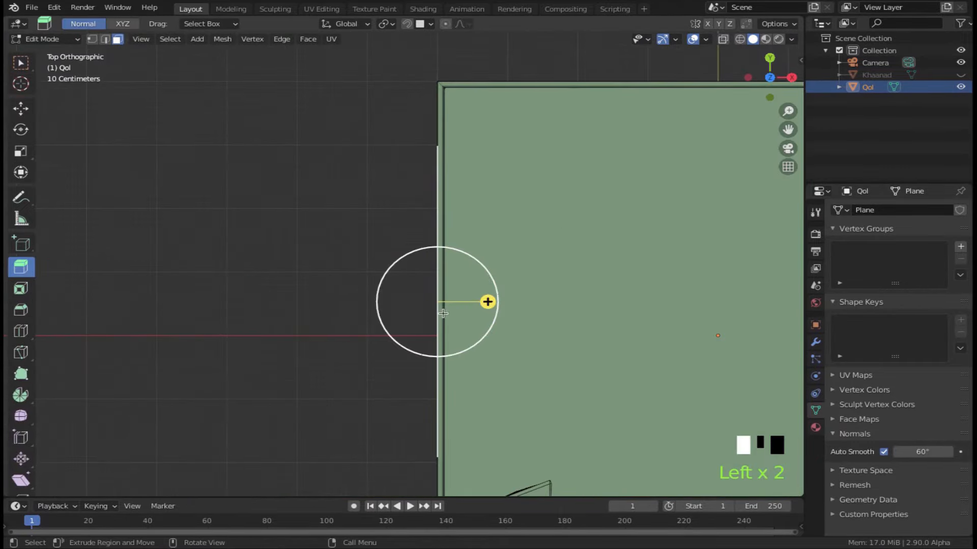
drag(488, 301, 437, 303)
middle_drag(437, 302, 419, 233)
drag(335, 250, 382, 266)
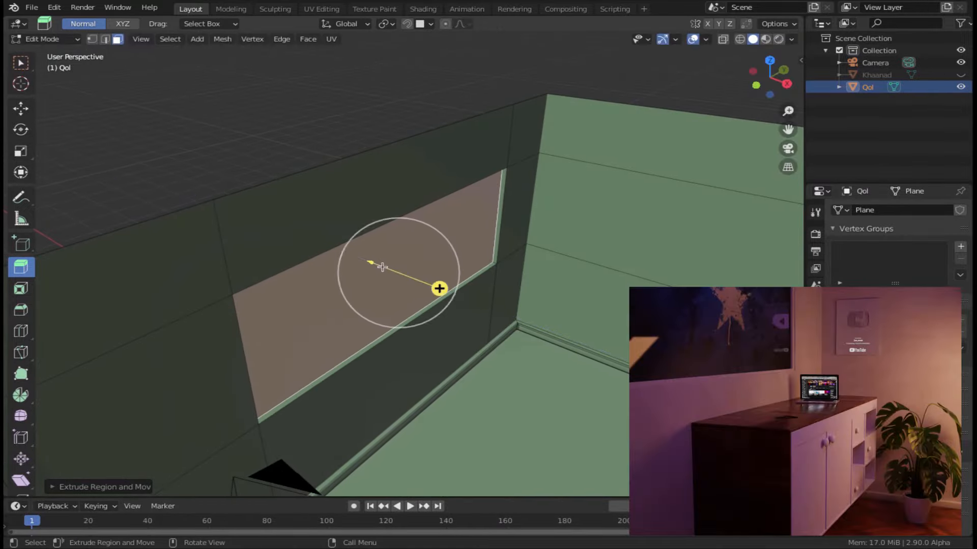
Inset the recessed face slightly to form a narrow border and extrude the inner face farther into the wall
middle_drag(527, 347, 131, 196)
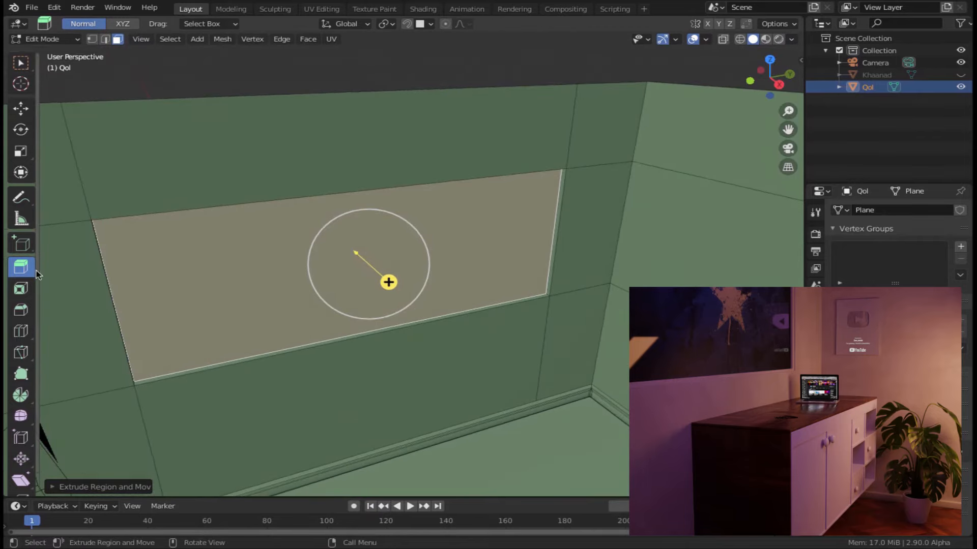
click(21, 291)
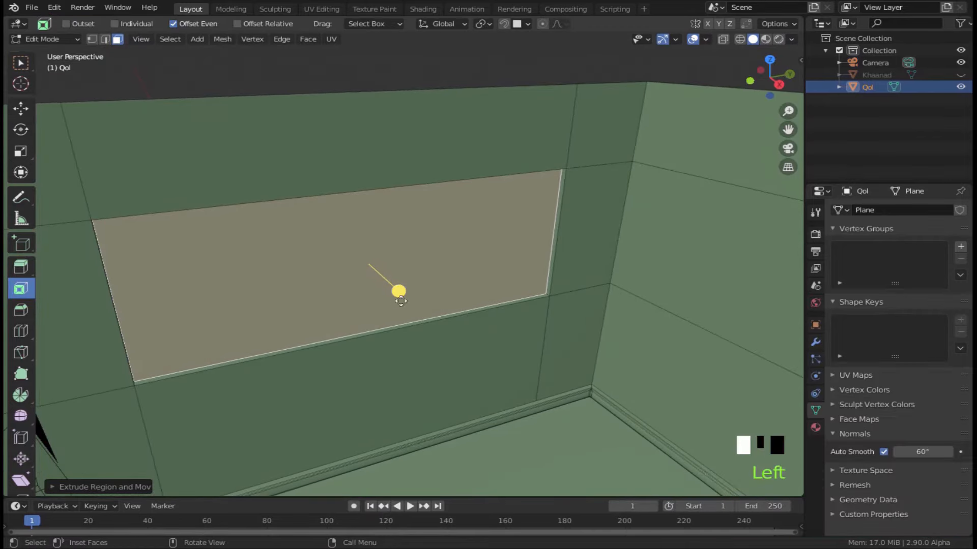
mouse_move(399, 292)
mouse_down()
mouse_move(408, 298)
mouse_move(385, 279)
mouse_up()
click(25, 265)
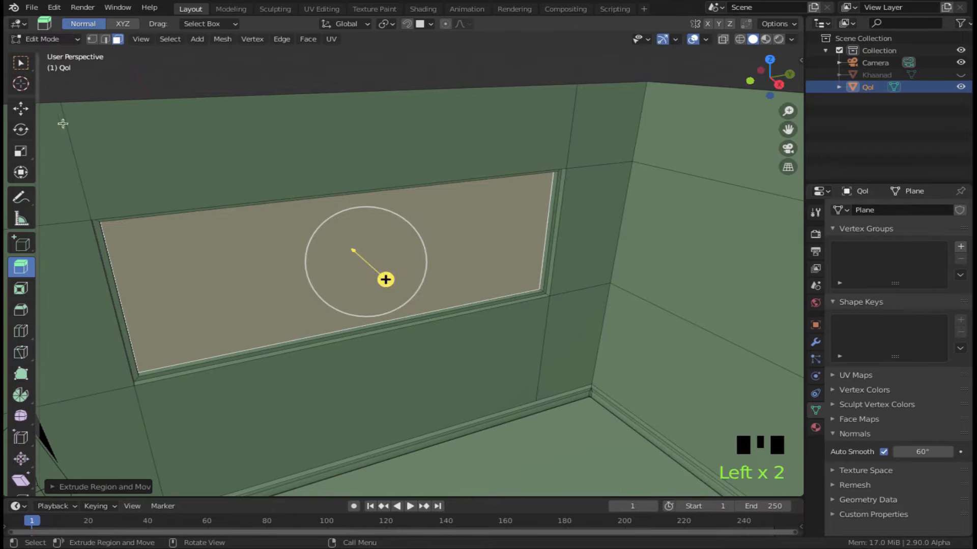
Bevel the front edge loops of both recess steps with three segments and a width of about 0.016 m
click(21, 62)
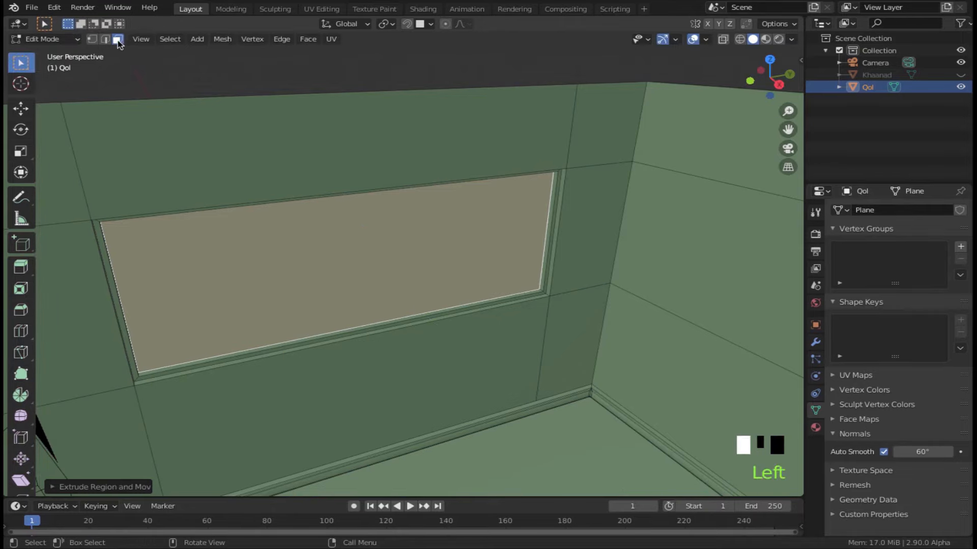
click(105, 39)
scroll(534, 290, up, 3)
shift+middle_drag(534, 290, 537, 299)
click(537, 300)
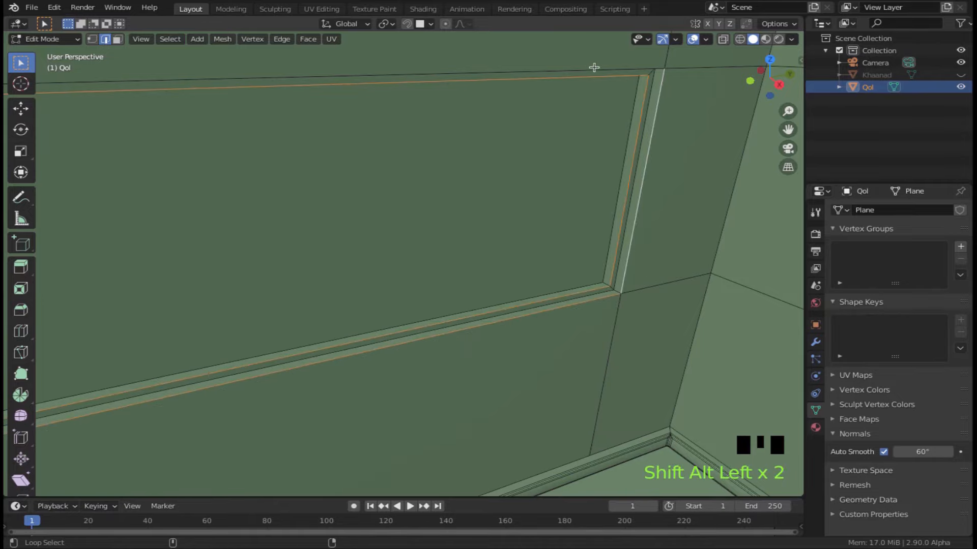
scroll(275, 243, down, 3)
shift+middle_drag(180, 253, 255, 255)
scroll(269, 261, up, 2)
shift+middle_drag(115, 276, 412, 233)
scroll(359, 261, up, 6)
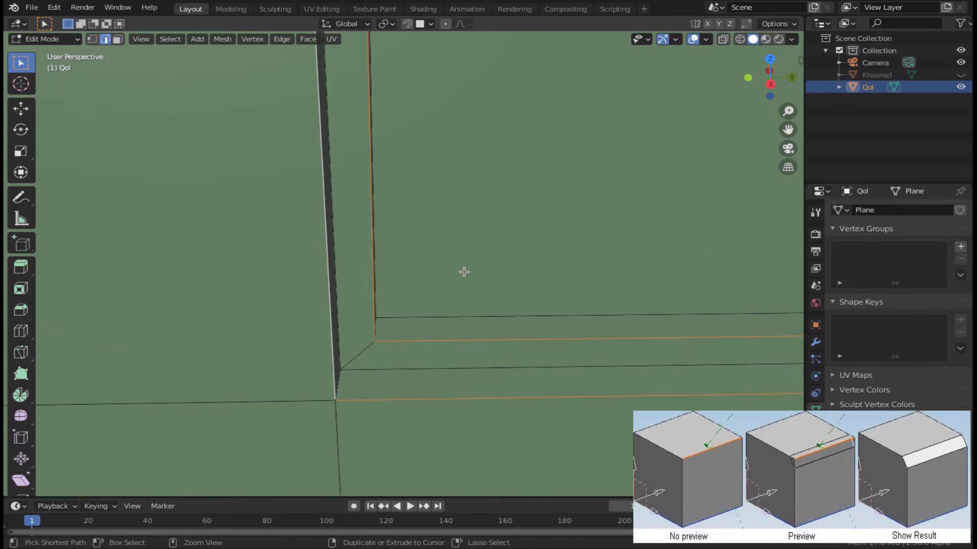
key(ctrl+b)
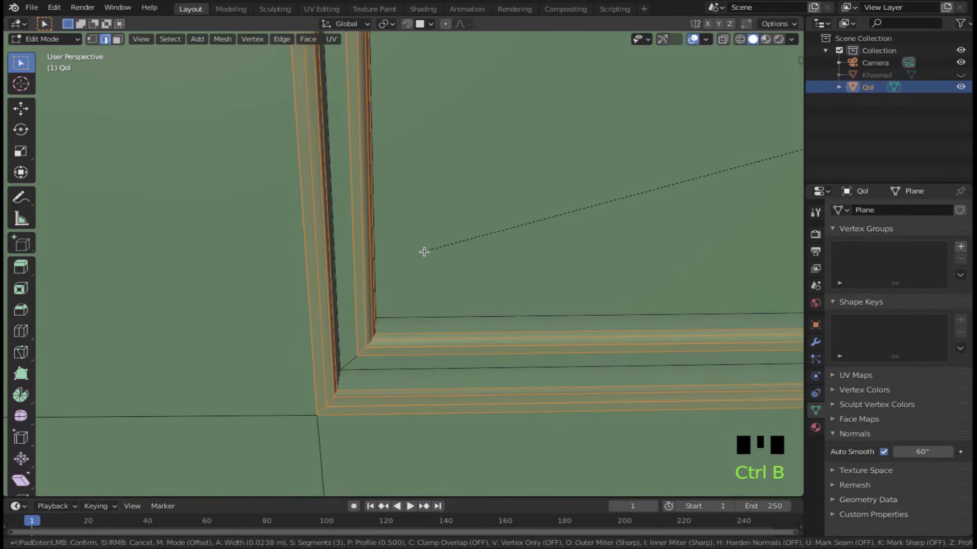
scroll(425, 251, up, 1)
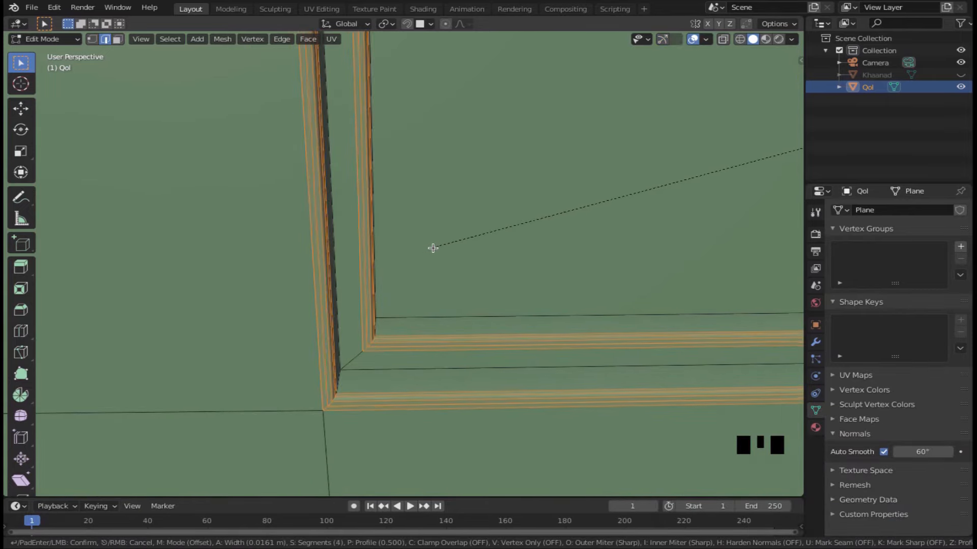
scroll(432, 248, down, 1)
click(432, 248)
key(Tab)
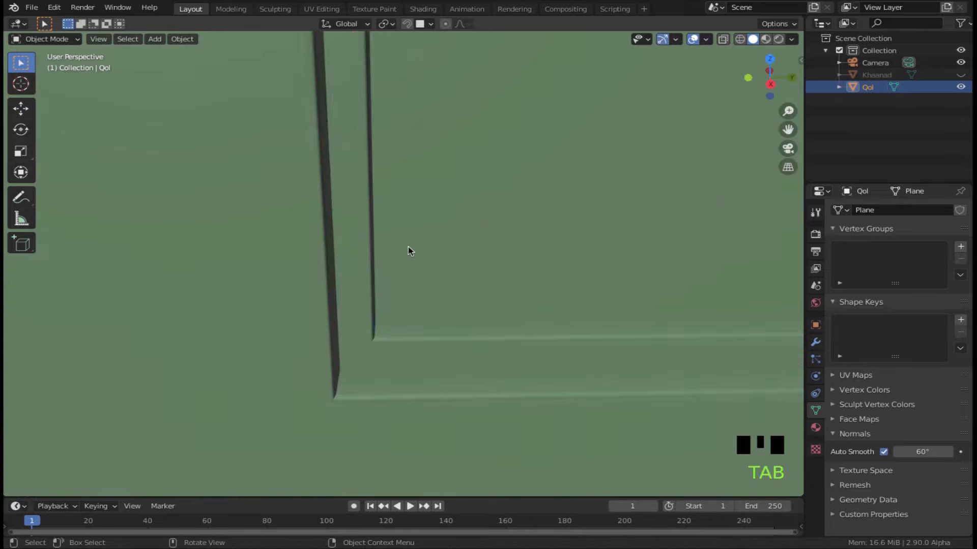
Examine the bevelled wall recess up close, through the camera and from across the room with the Khaanad block hidden
scroll(363, 369, down, 4)
middle_drag(414, 345, 523, 301)
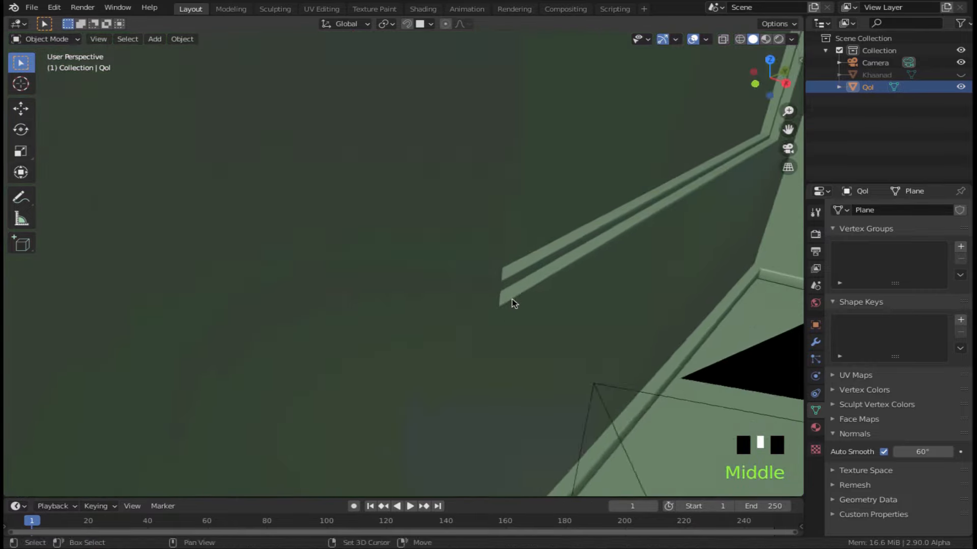
scroll(484, 326, up, 2)
scroll(485, 326, up, 3)
shift+middle_drag(674, 353, 529, 289)
scroll(493, 273, down, 4)
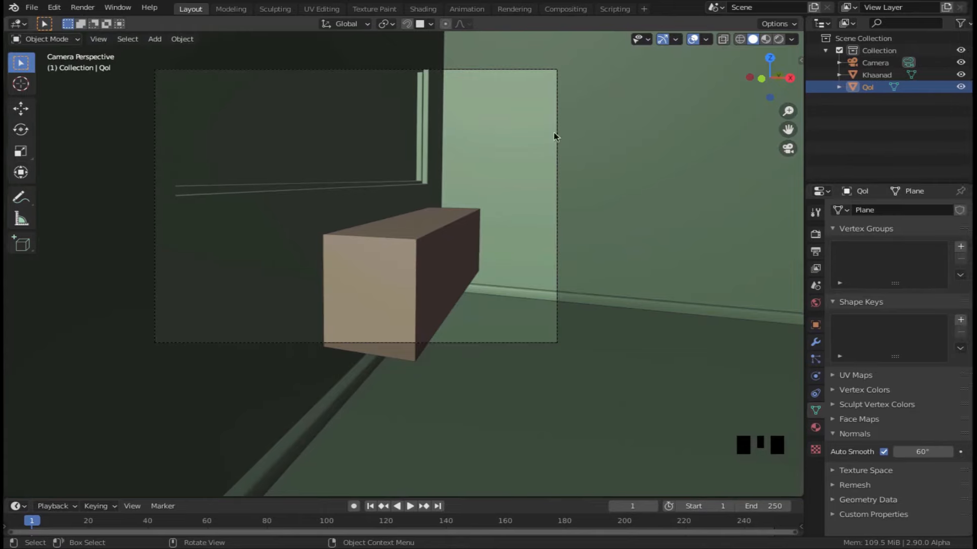
click(960, 75)
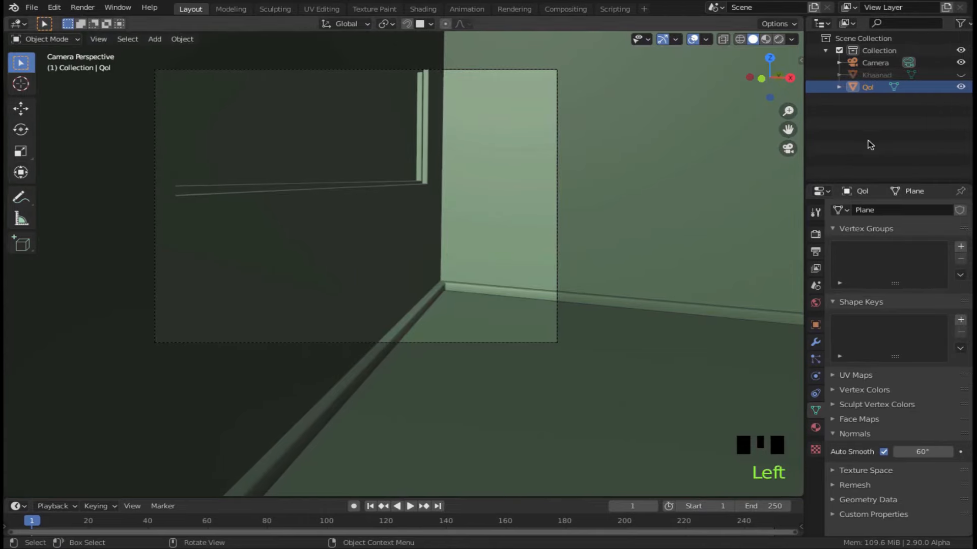
middle_drag(478, 214, 500, 201)
scroll(560, 207, down, 7)
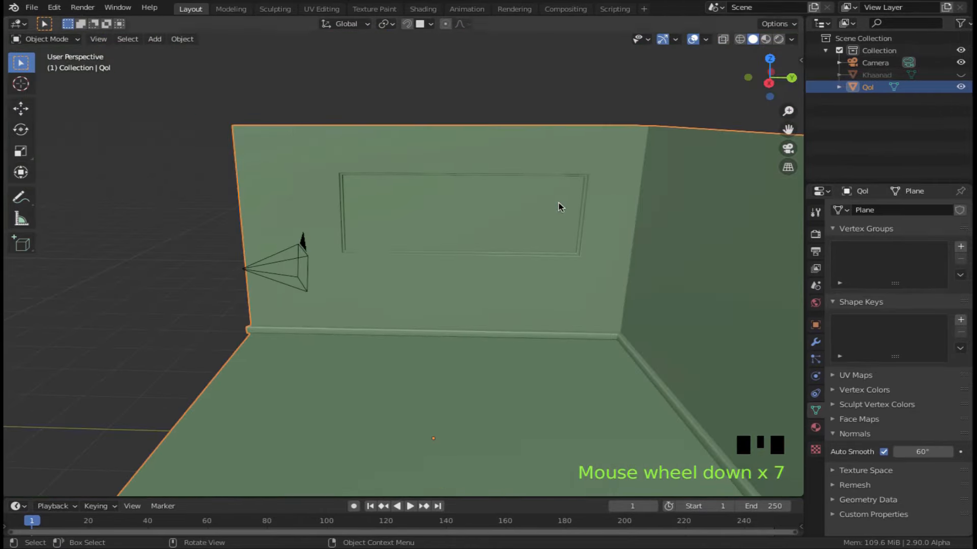
Hide the Qol room and show the Khaanad block in a right-side orthographic view
click(960, 87)
click(961, 75)
middle_drag(555, 338, 612, 209)
scroll(629, 213, down, 3)
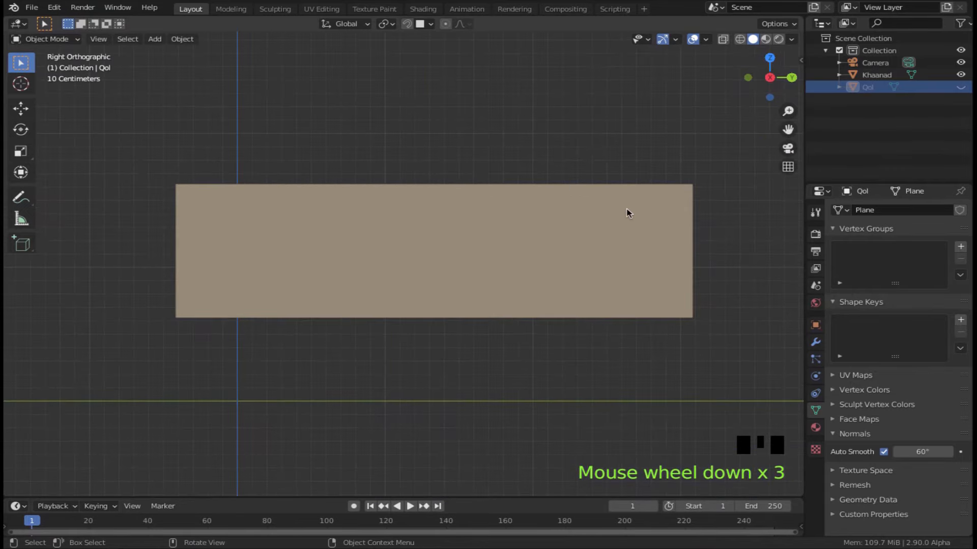
Add a horizontal loop cut around the Khaanad block and slide it up to just below the top
click(397, 257)
click(46, 40)
click(59, 69)
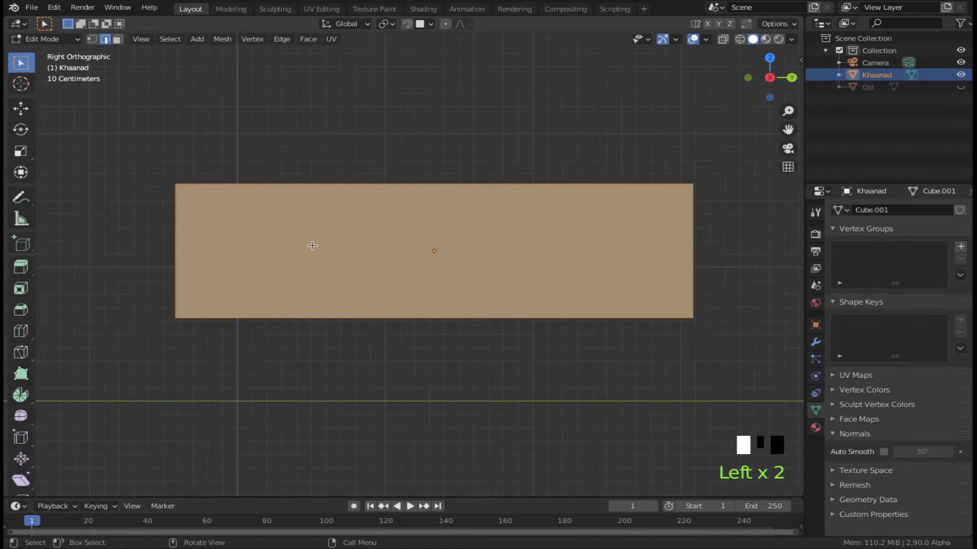
click(715, 230)
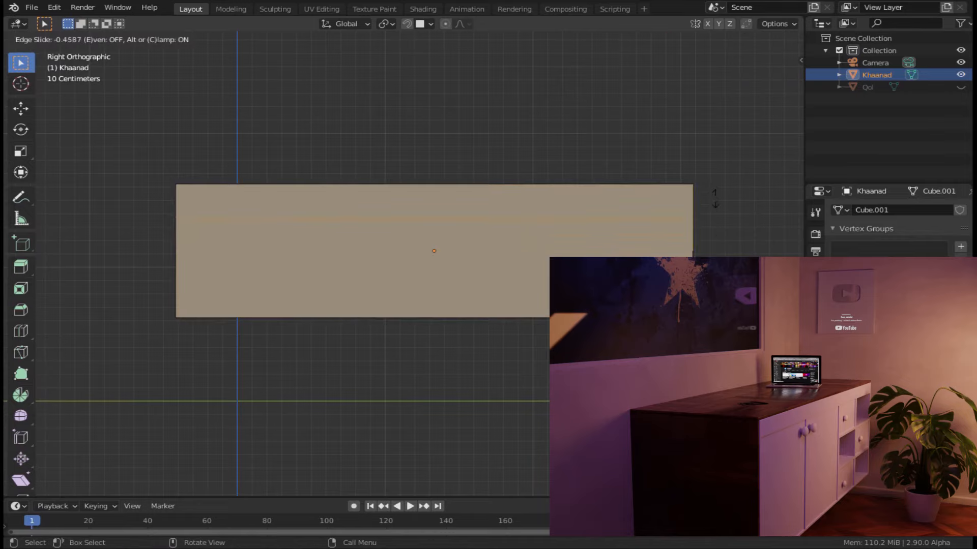
click(718, 187)
Add two evenly spaced vertical loop cuts that divide the Khaanad block lengthwise into three equal sections
middle_drag(528, 283, 375, 272)
key(ctrl+r)
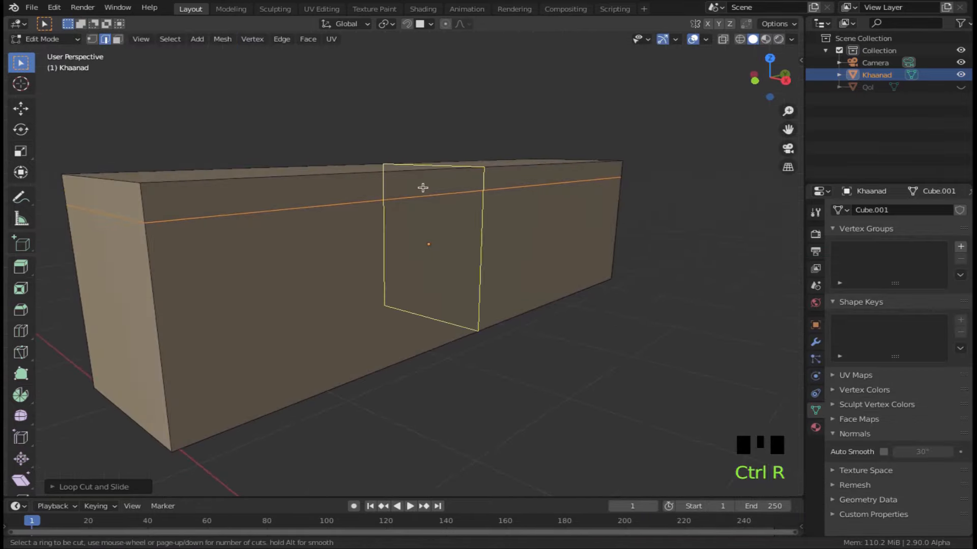
scroll(423, 187, up, 1)
click(423, 188)
right_click(422, 188)
middle_drag(476, 245, 417, 247)
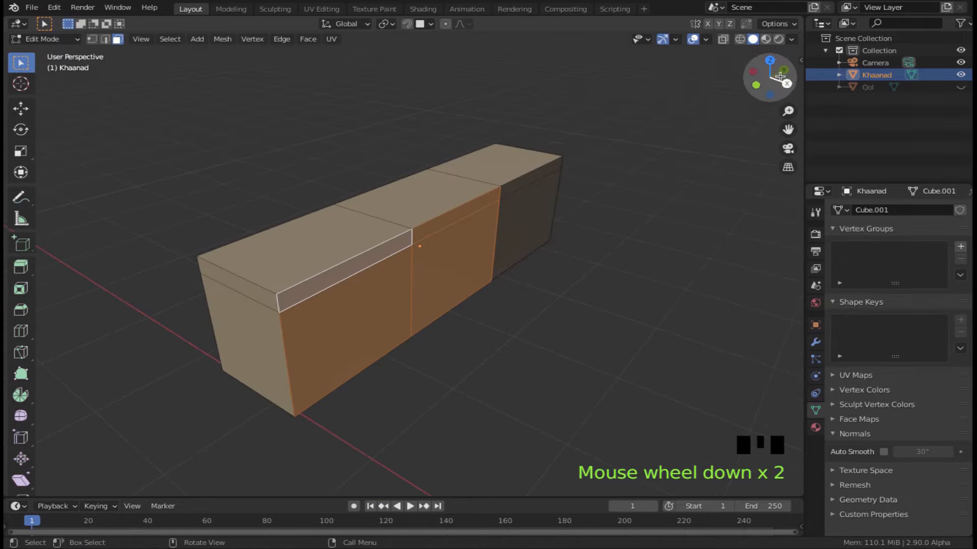
Select all faces of two adjoining sections of the Khaanad block through the mesh and hide them, leaving one end section
click(769, 60)
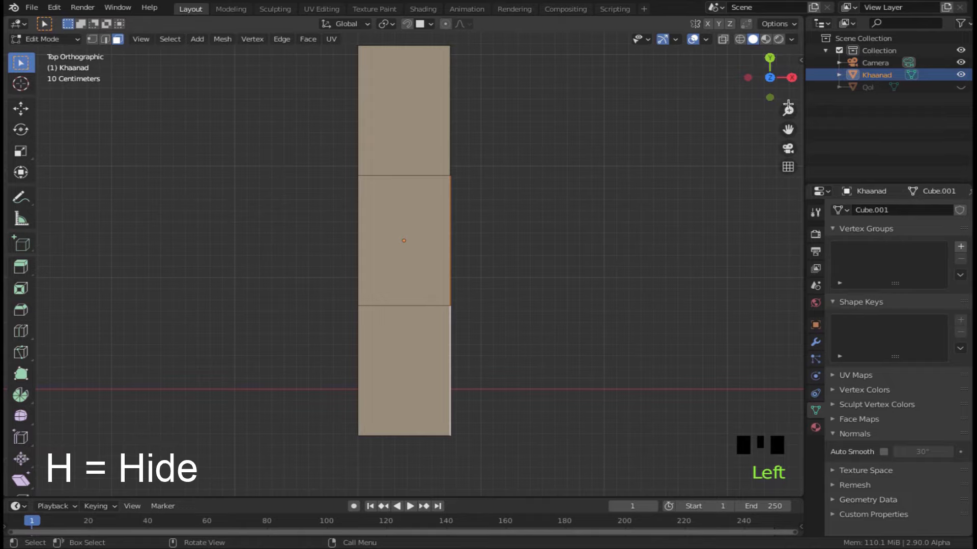
click(722, 40)
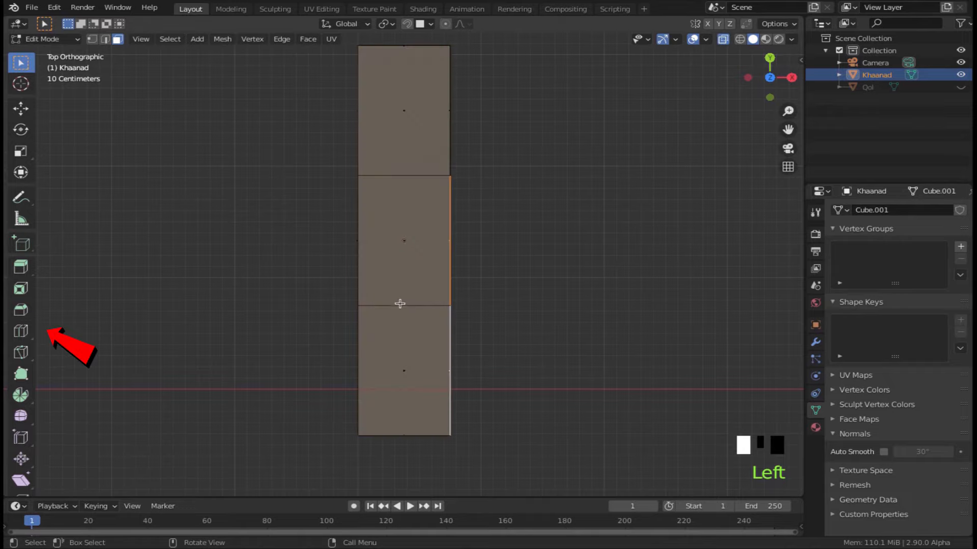
drag(570, 471, 195, 211)
middle_drag(229, 209, 377, 120)
click(722, 40)
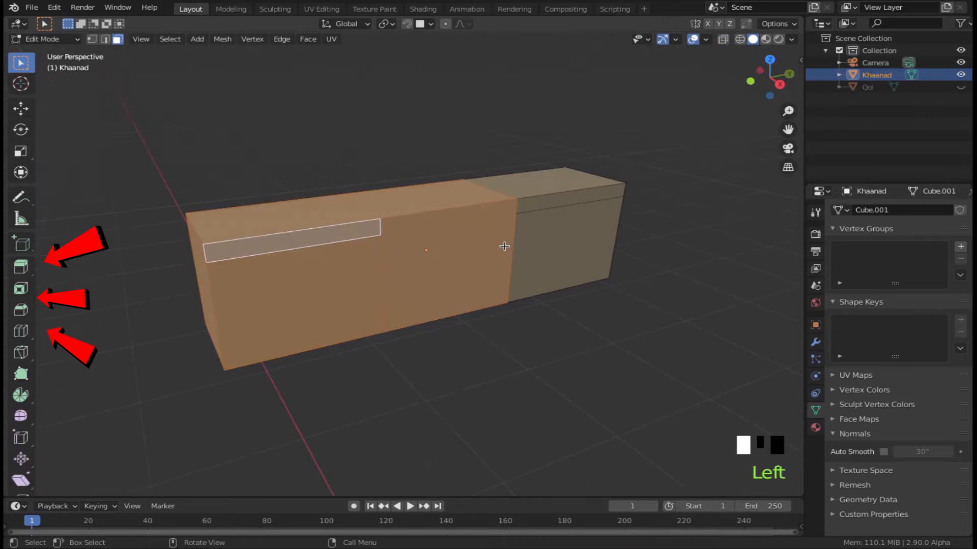
key(h)
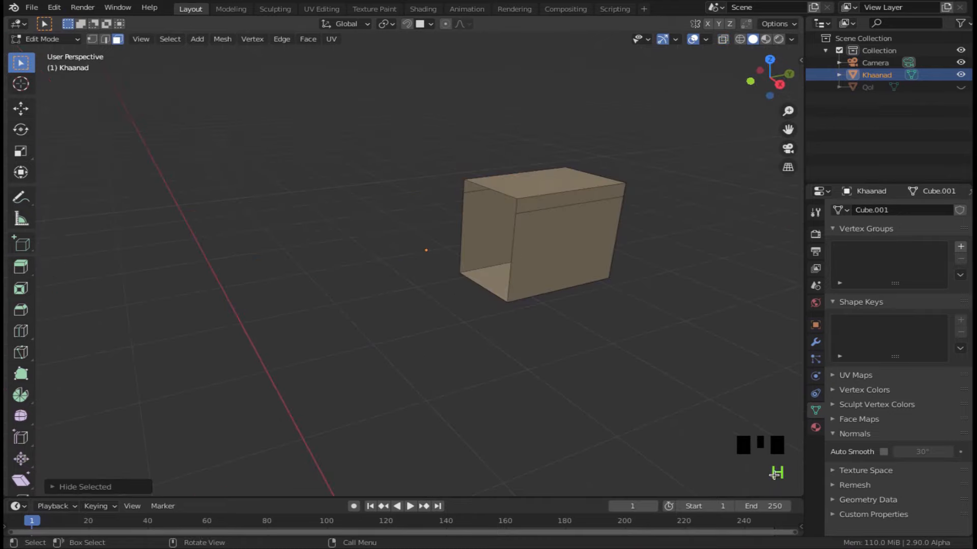
Add a centred vertical loop cut to the remaining end section, viewed from the right side
key(KP_1)
key(KP_3)
mouse_move(571, 218)
shift+middle_down()
mouse_move(464, 246)
mouse_move(410, 278)
mouse_move(432, 251)
shift+middle_up()
scroll(410, 278, up, 3)
scroll(408, 240, up, 2)
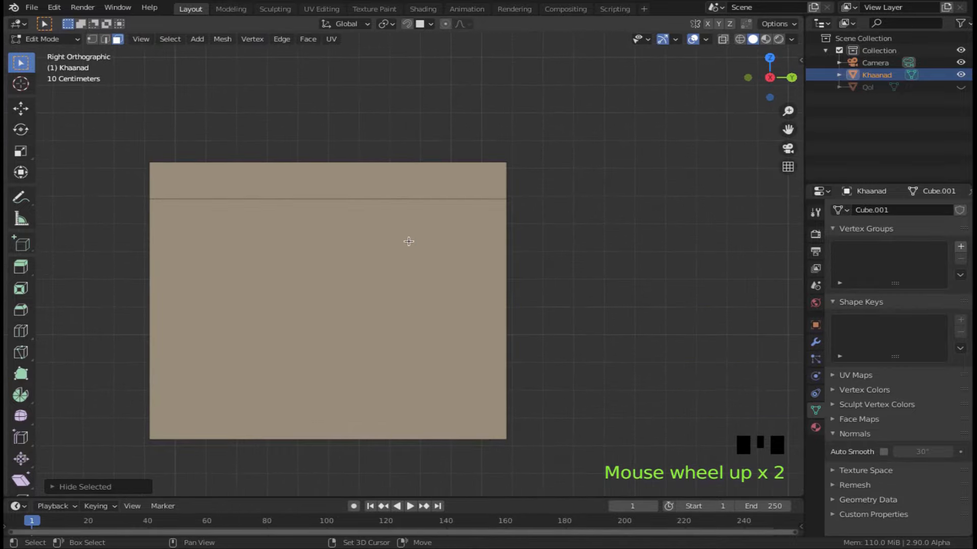
key(ctrl+r)
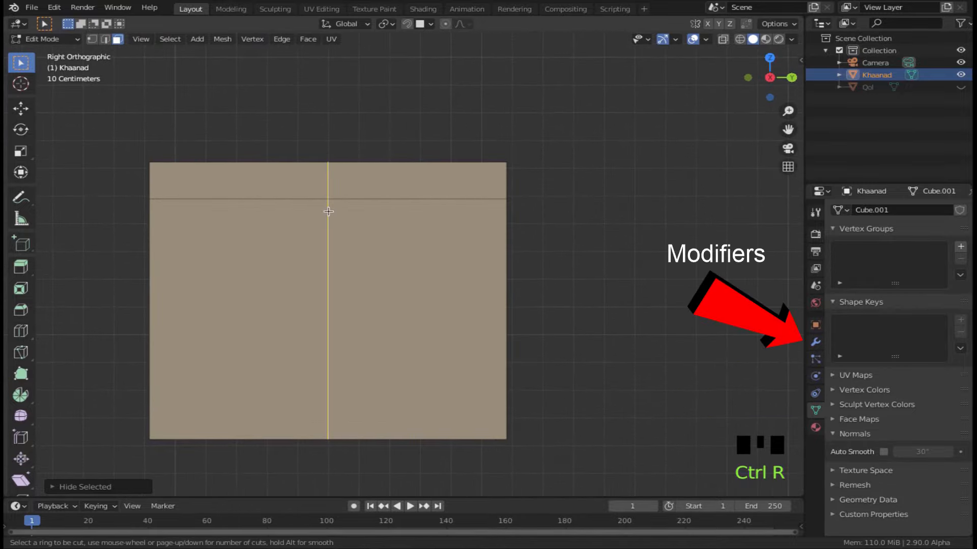
click(328, 211)
right_click(328, 212)
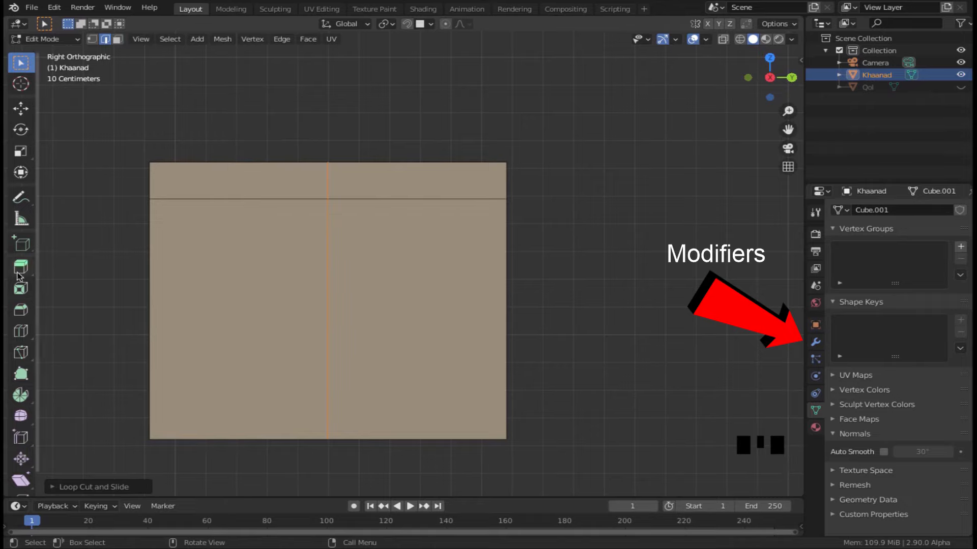
Add two evenly spaced horizontal loop cuts across the end section below its upper band
scroll(343, 286, up, 1)
click(342, 286)
right_click(342, 286)
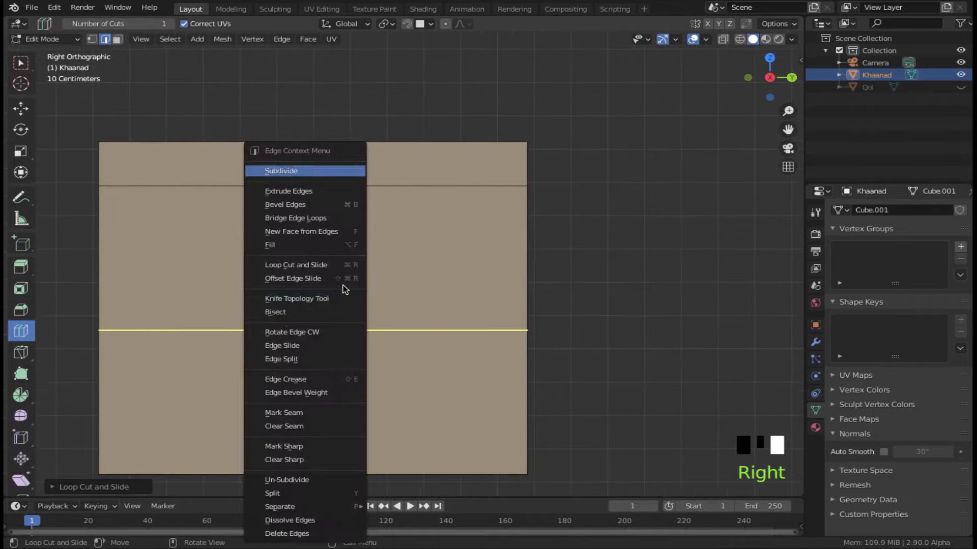
click(55, 486)
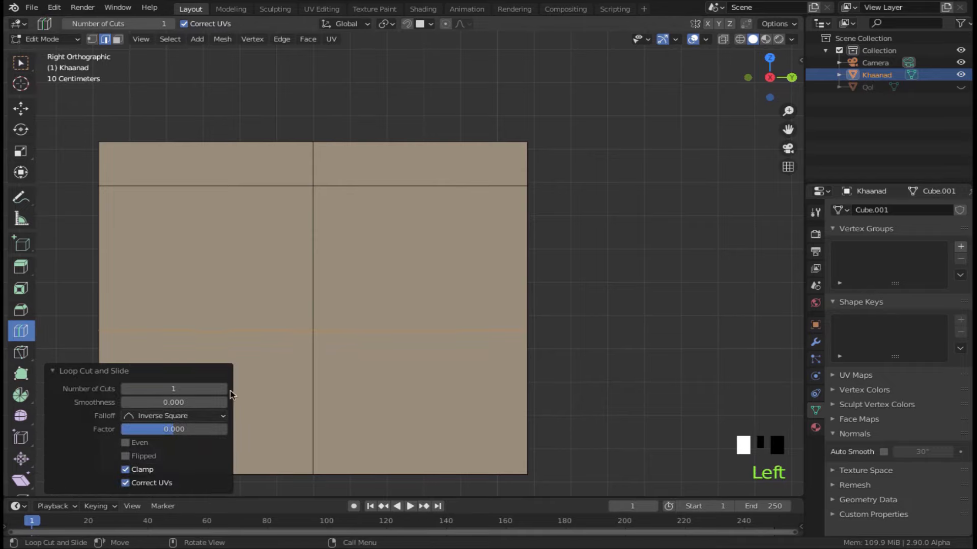
middle_drag(85, 300, 468, 366)
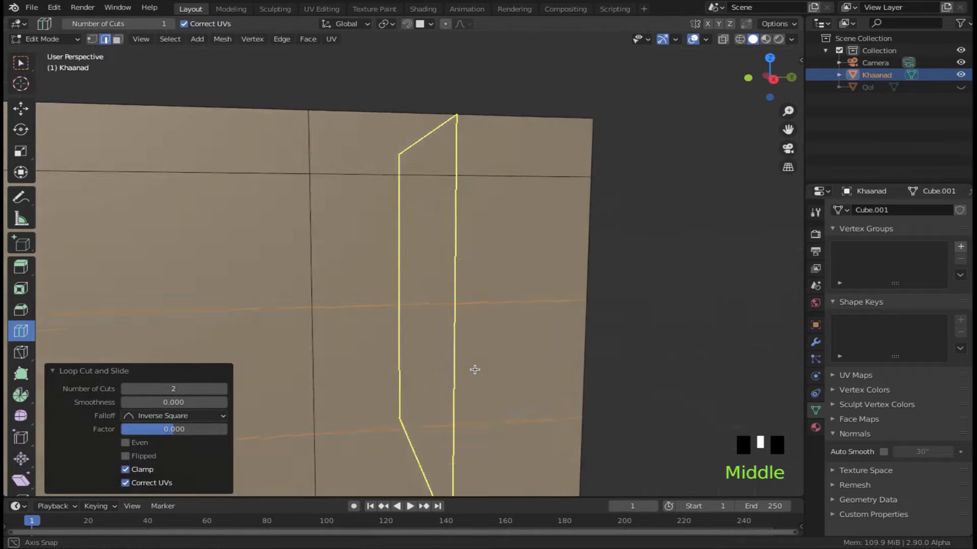
scroll(497, 368, down, 2)
Select three alternating rectangular front faces in a checkered pattern and inset them by about 0.017 m
click(18, 62)
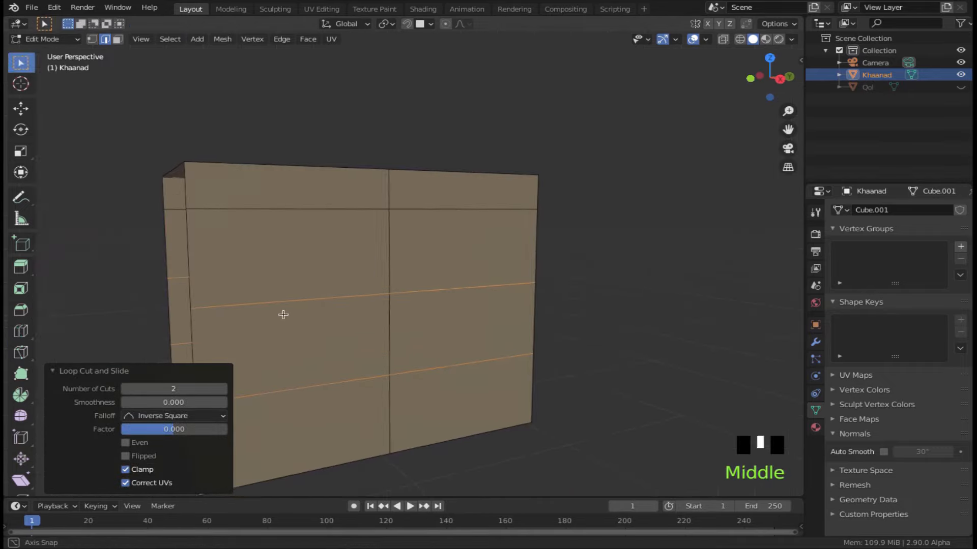
middle_drag(290, 314, 64, 71)
click(387, 288)
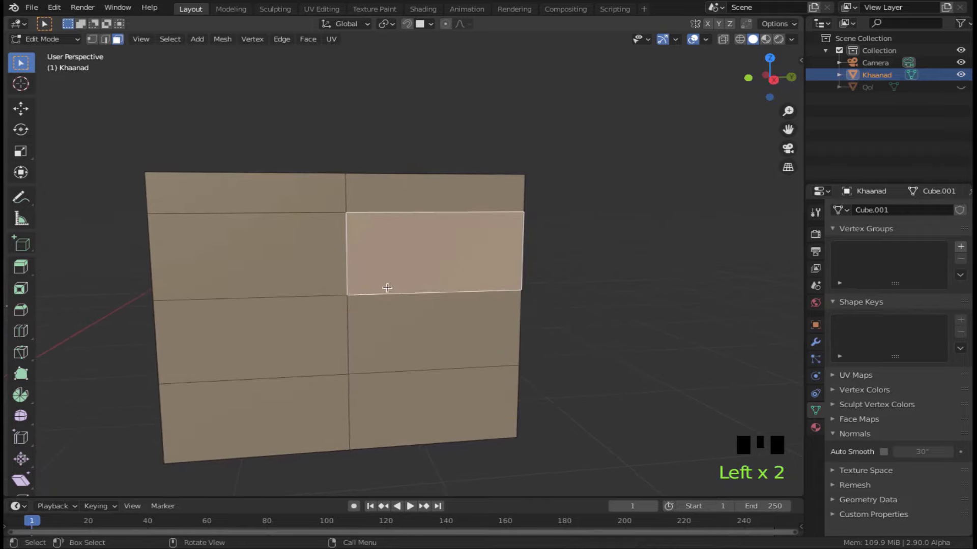
shift+click(275, 326)
shift+click(413, 406)
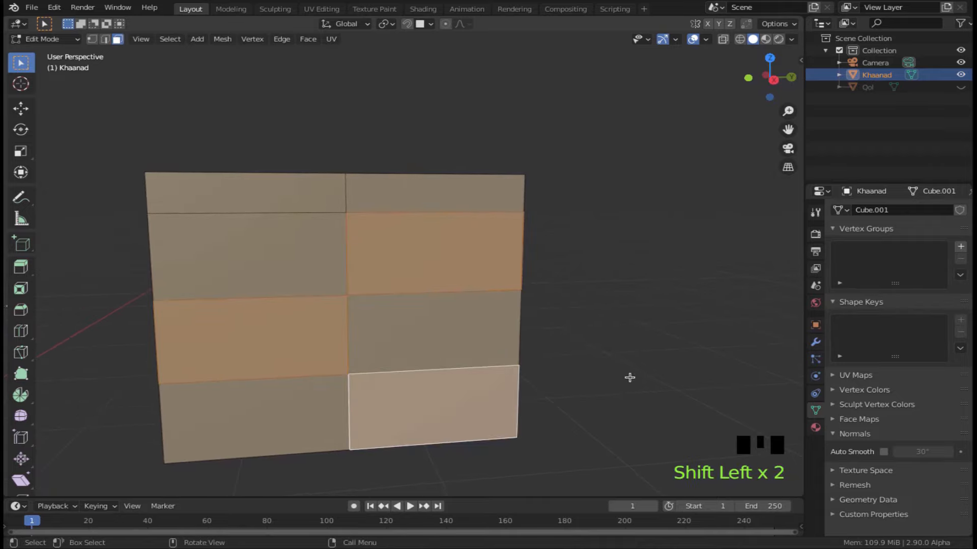
click(21, 286)
drag(444, 367, 486, 396)
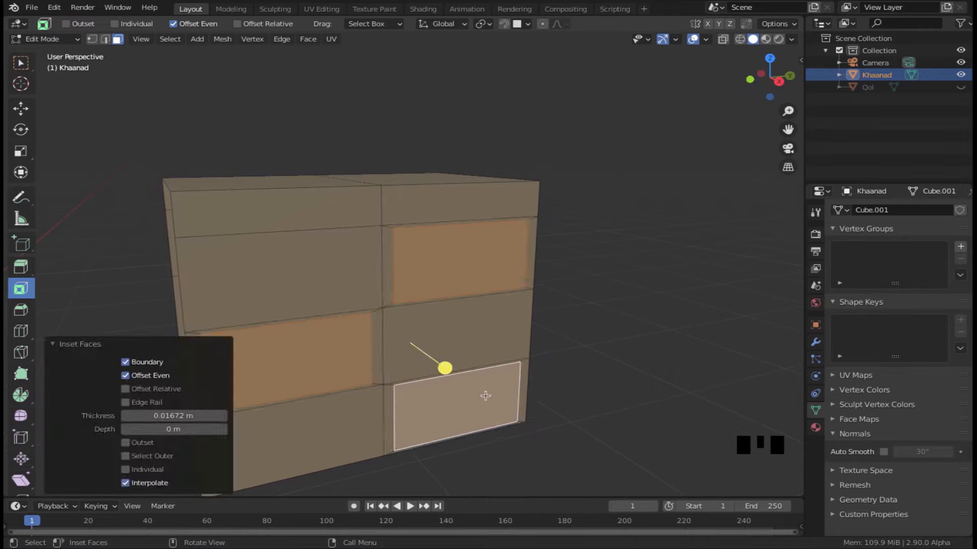
click(80, 344)
scroll(218, 385, up, 4)
shift+middle_drag(218, 385, 349, 291)
key(s)
right_click(621, 384)
key(s)
key(z)
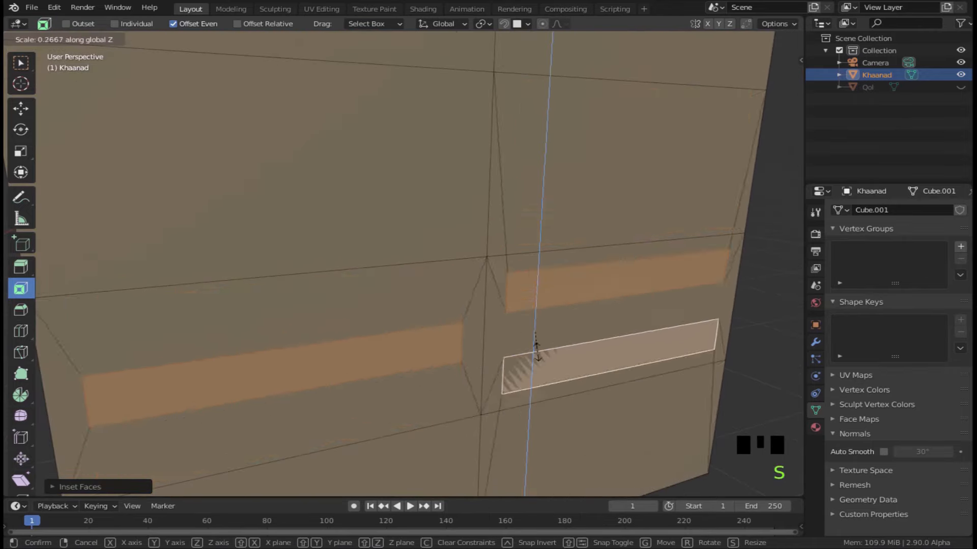
right_click(536, 351)
Set the pivot point to Individual Origins and scale the three inset faces up slightly, each about its own centre
click(482, 24)
click(506, 81)
key(s)
key(z)
right_click(346, 310)
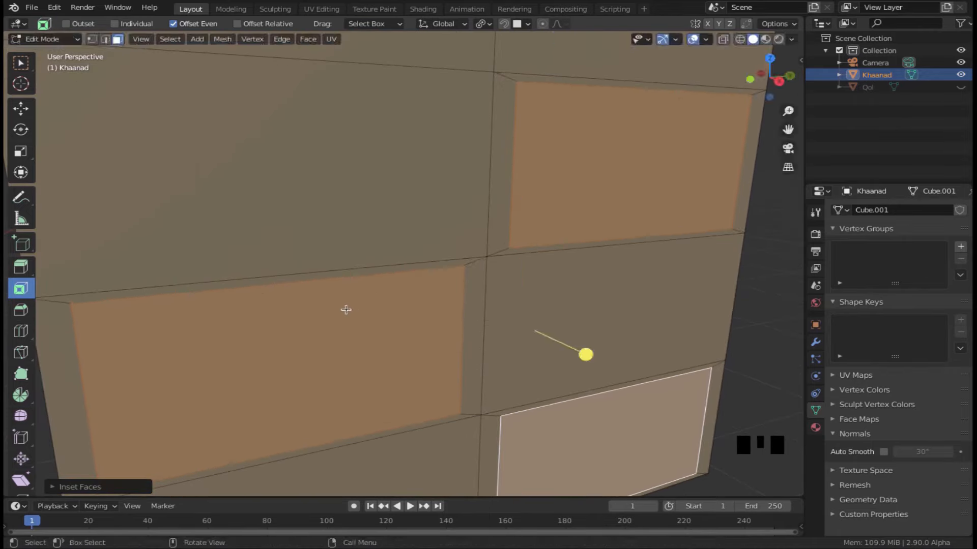
key(s)
click(317, 308)
key(s)
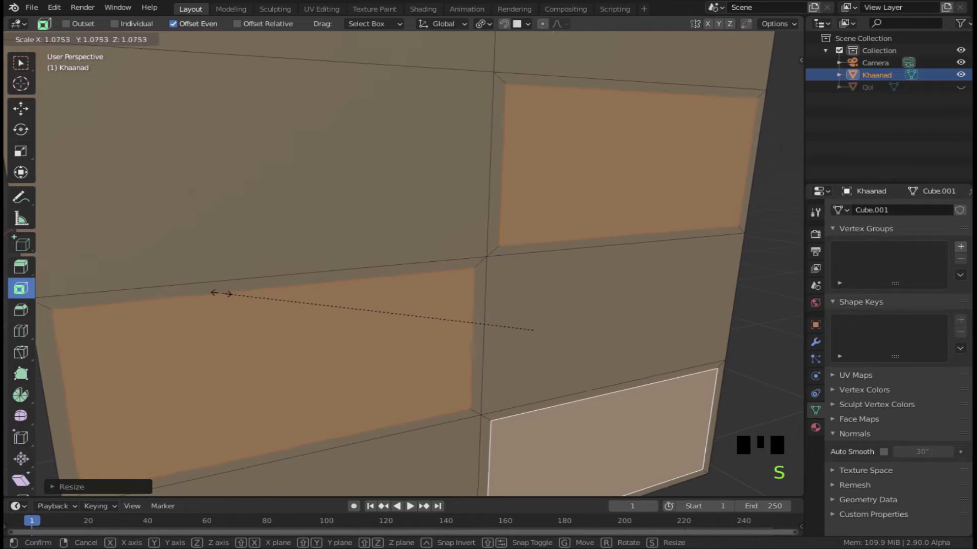
right_click(224, 294)
Extrude the three inset front faces slightly inward to form shallow recesses
scroll(301, 102, down, 2)
click(21, 267)
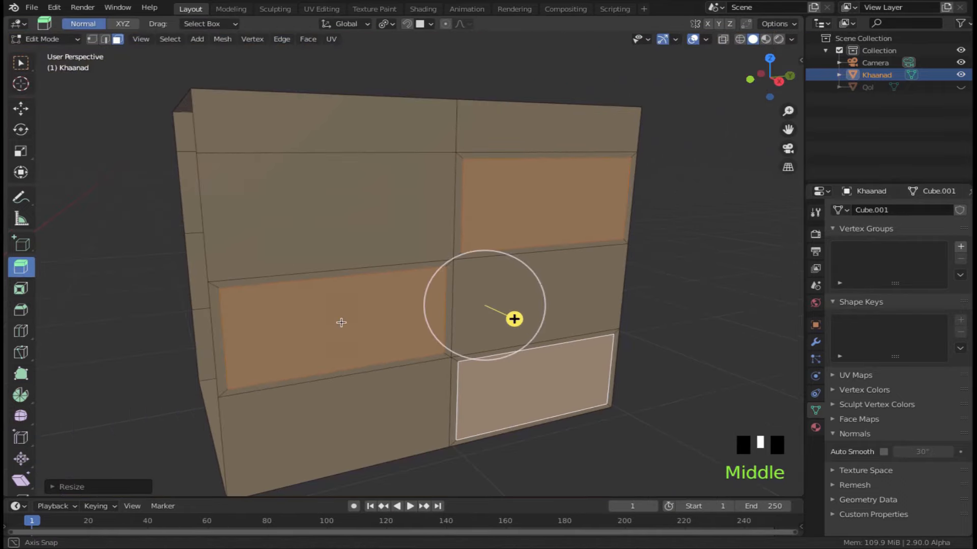
middle_drag(329, 319, 524, 311)
drag(596, 285, 606, 275)
mouse_move(605, 275)
middle_down()
mouse_move(492, 254)
mouse_move(496, 265)
middle_up()
Inset the three recessed faces again by about 0.007 m and extrude them deep into the block as open niches
click(21, 288)
scroll(559, 305, up, 3)
drag(679, 346, 689, 349)
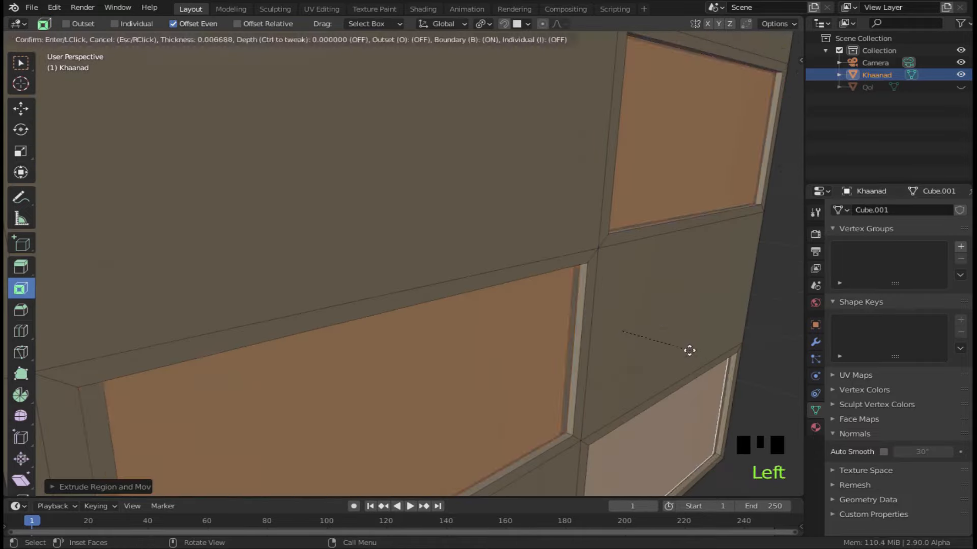
click(21, 267)
scroll(590, 264, down, 4)
Switch the viewport to a coloured shading and add a Bevel modifier with 2 segments and the Angle limit method
key(Tab)
click(791, 39)
click(815, 342)
click(897, 209)
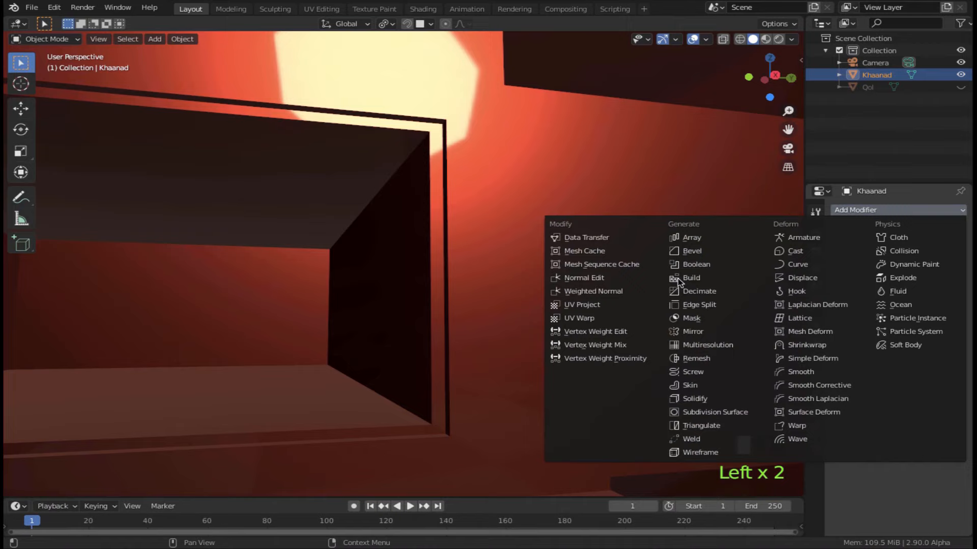
click(686, 250)
click(947, 277)
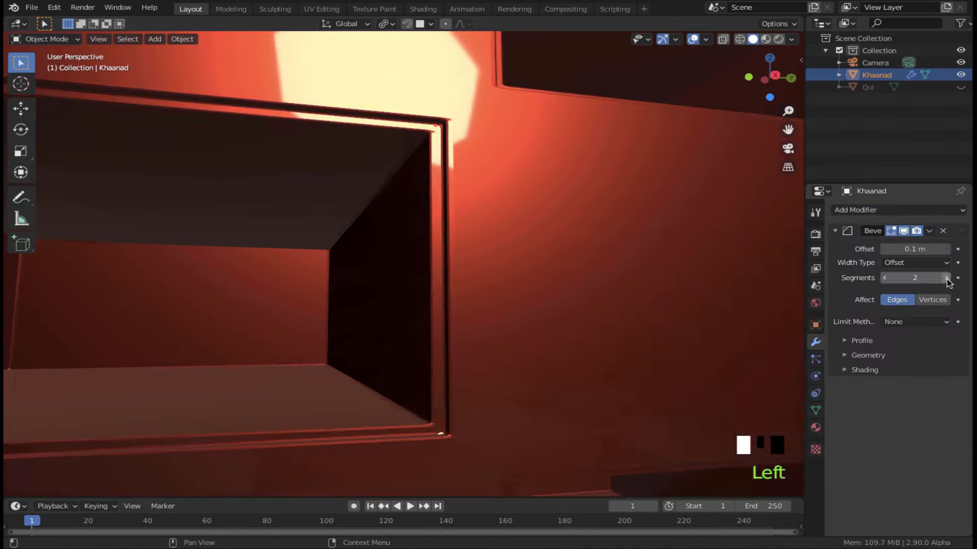
click(914, 322)
click(897, 363)
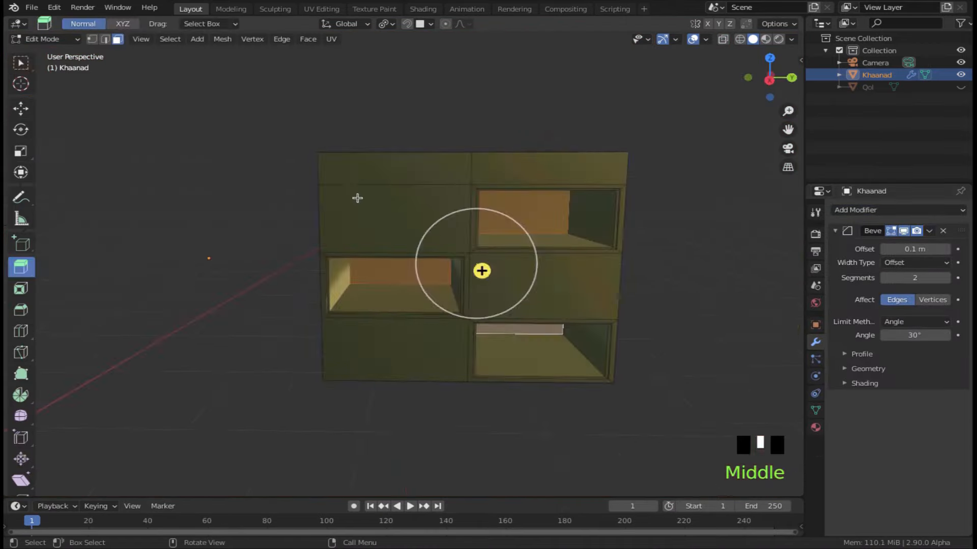
Reveal the hidden cabinet sections and inset the large front face of the middle section
middle_drag(357, 198, 509, 285)
click(508, 312)
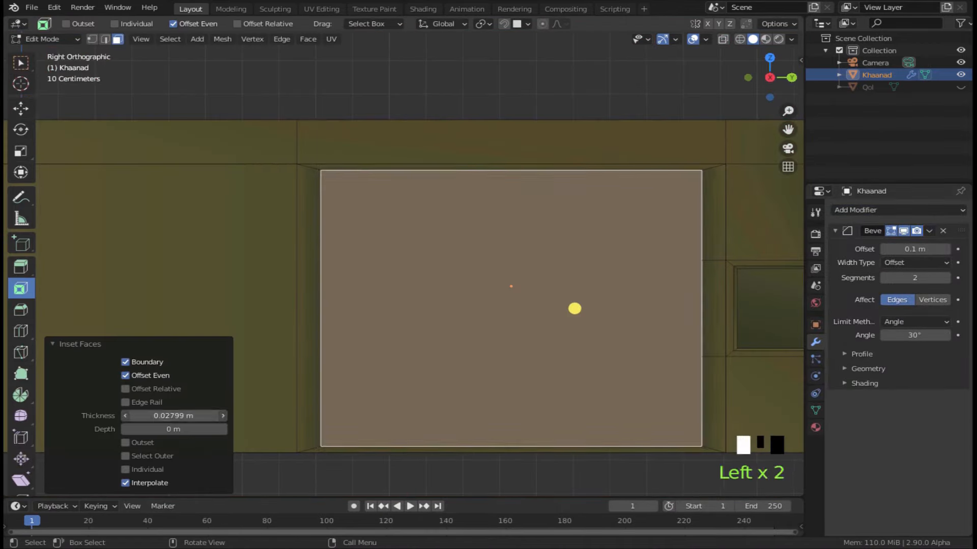
drag(573, 307, 676, 426)
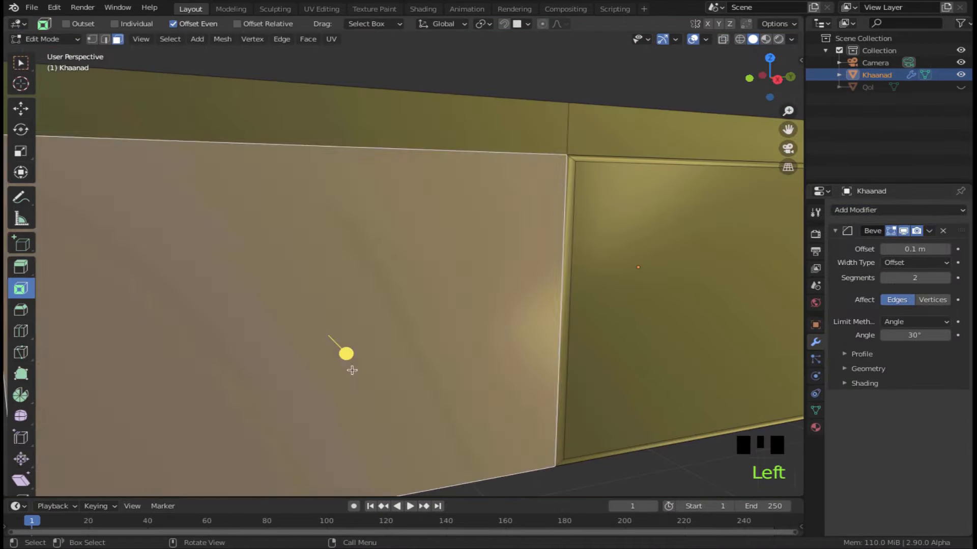
Inset the other end section's large front face by about 0.011 m and scale it slightly along Z
drag(352, 370, 444, 384)
key(s)
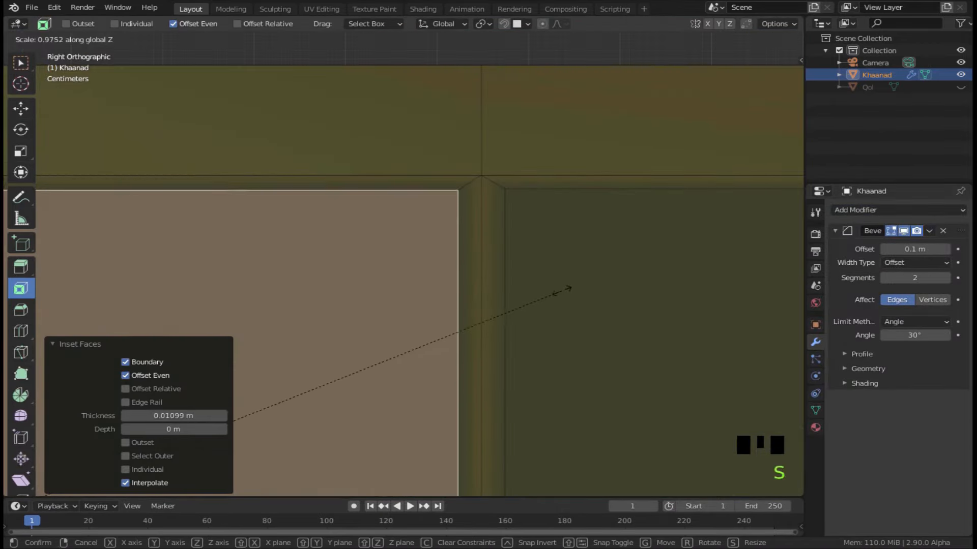
scroll(332, 308, down, 2)
Select both large inset front faces together and extrude them slightly inward to form recessed door panels
shift+click(432, 259)
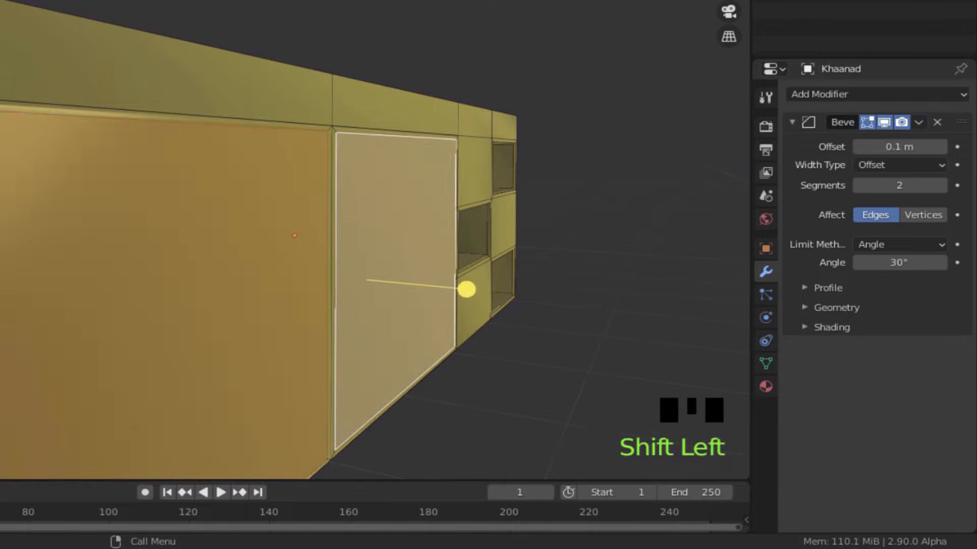
click(433, 286)
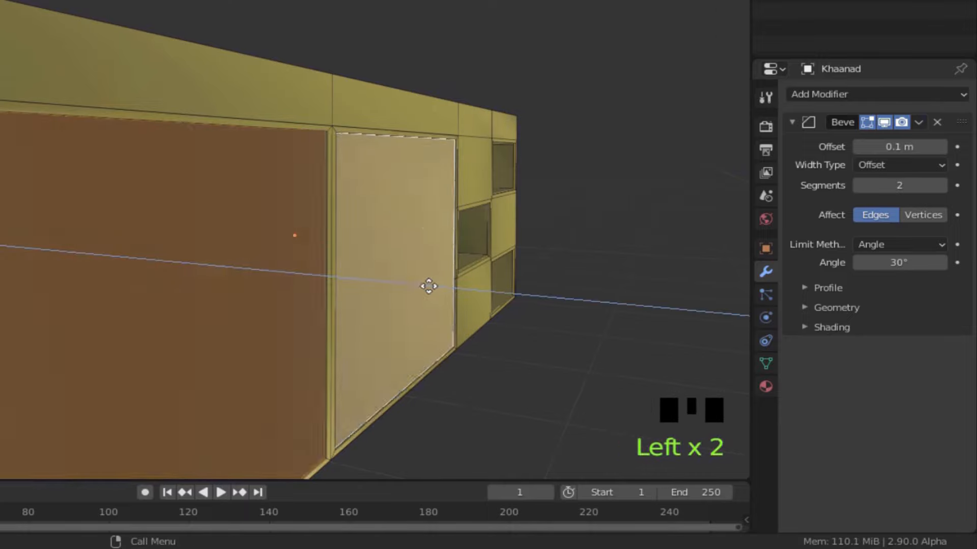
drag(421, 286, 427, 285)
middle_drag(330, 303, 313, 311)
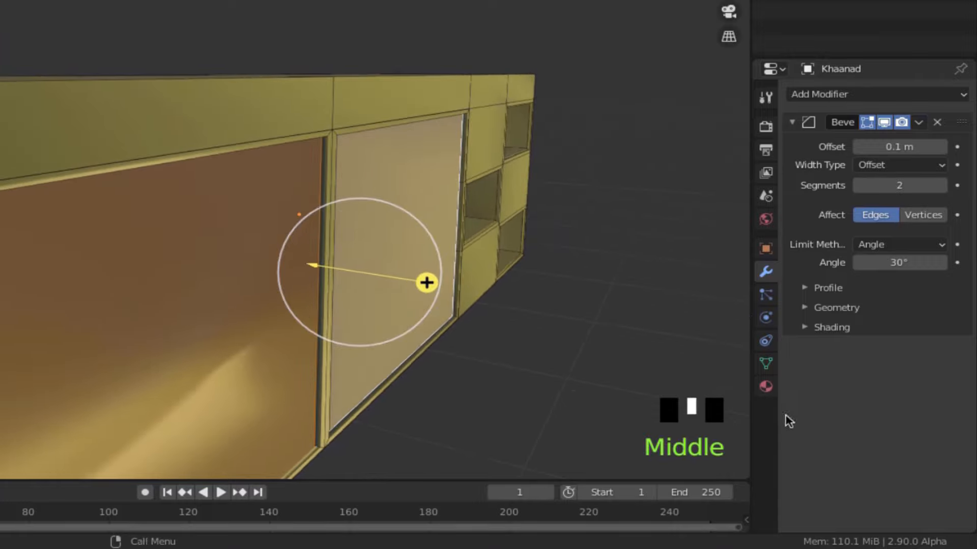
Enable Auto Smooth at 30° for the cabinet mesh, comparing the object's shading with it off and on
click(765, 363)
click(857, 419)
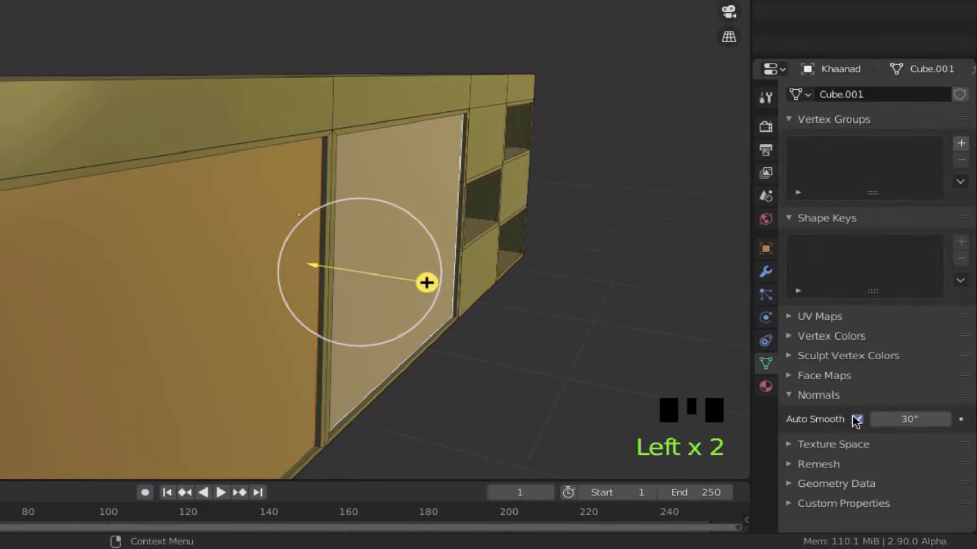
middle_drag(485, 325, 715, 398)
key(Tab)
click(858, 420)
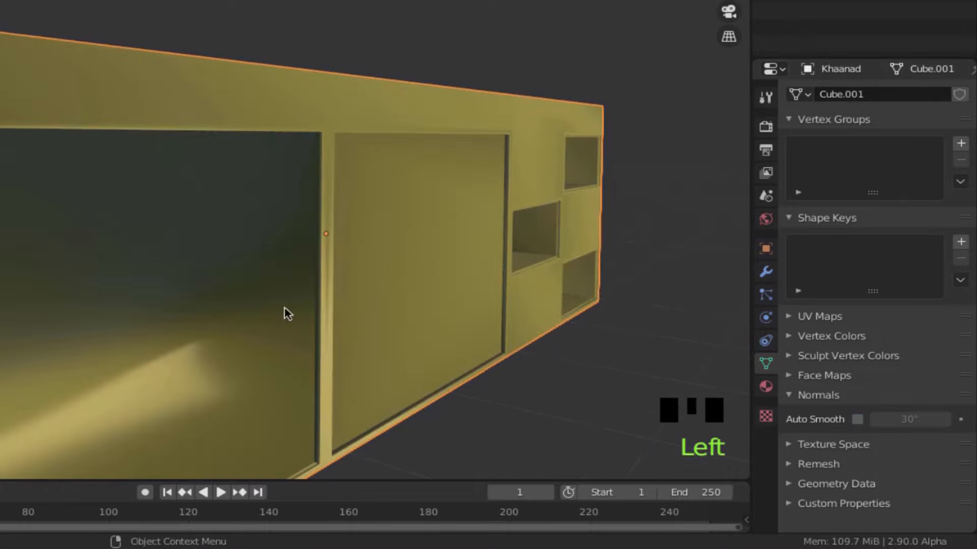
middle_drag(287, 314, 780, 387)
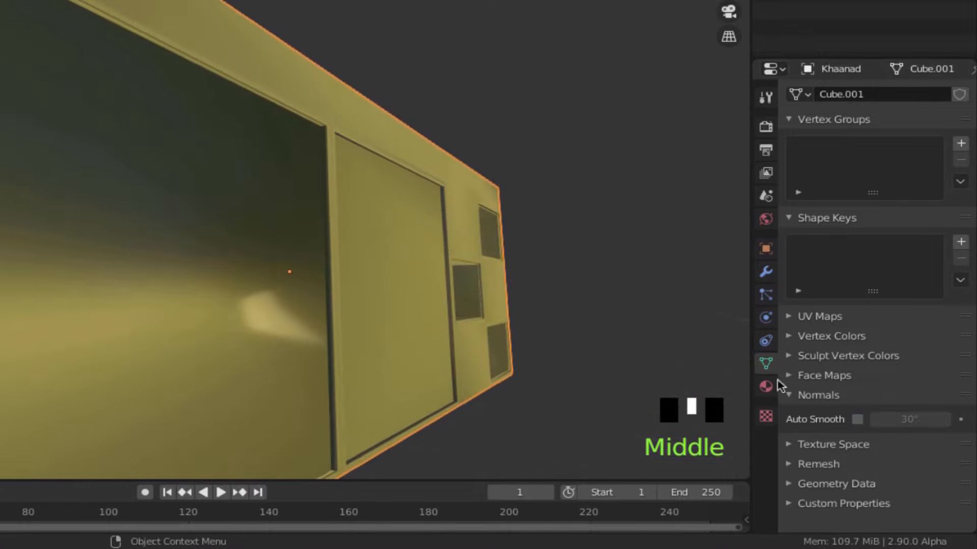
click(858, 420)
Bevel the front rim edge loops of the two large recessed door panels by about 0.003 m with 4 segments
middle_drag(242, 193, 209, 214)
scroll(412, 199, up, 3)
middle_drag(412, 199, 360, 198)
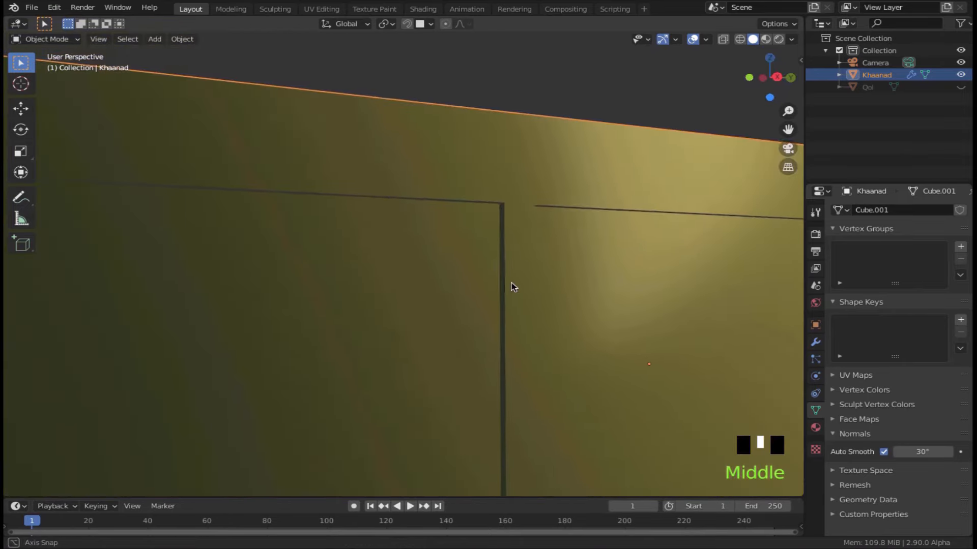
middle_drag(512, 286, 641, 273)
key(Tab)
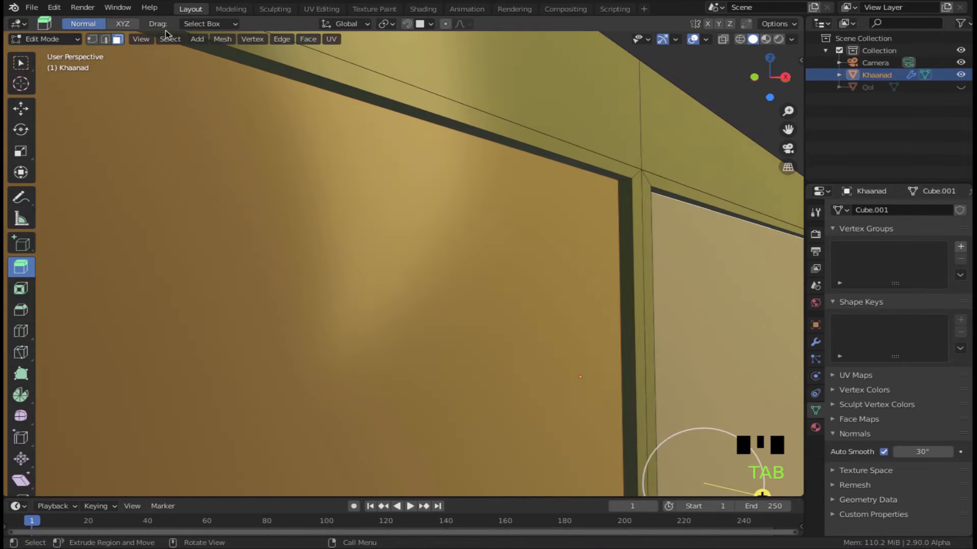
click(106, 39)
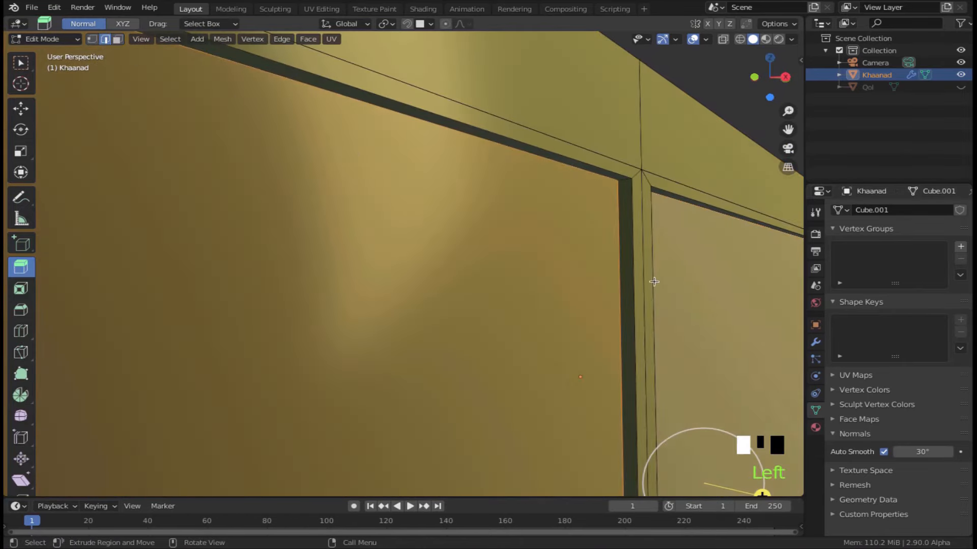
alt+click(630, 273)
alt+shift+click(653, 214)
alt+shift+click(664, 229)
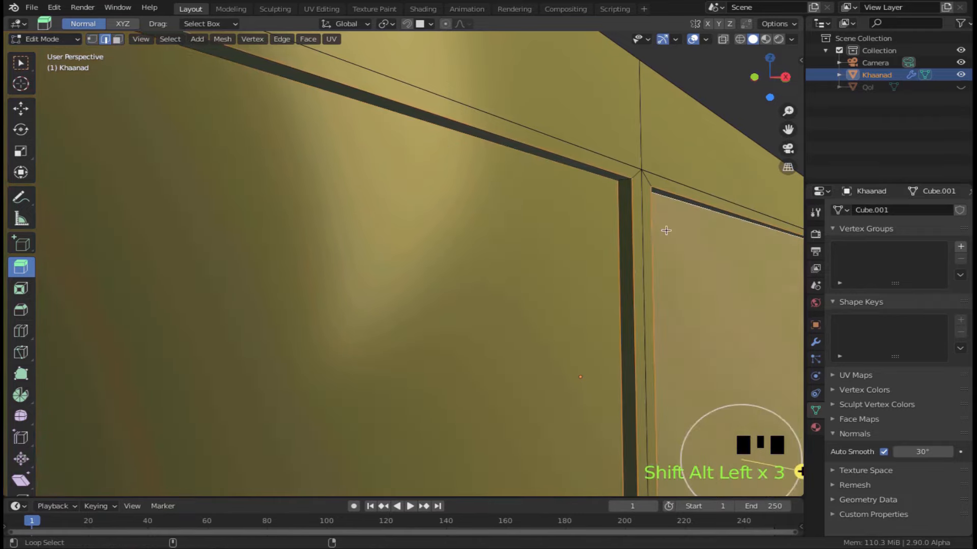
middle_drag(665, 231, 605, 279)
key(w)
scroll(564, 344, down, 2)
middle_drag(565, 344, 501, 325)
scroll(369, 301, up, 2)
key(z)
key(z)
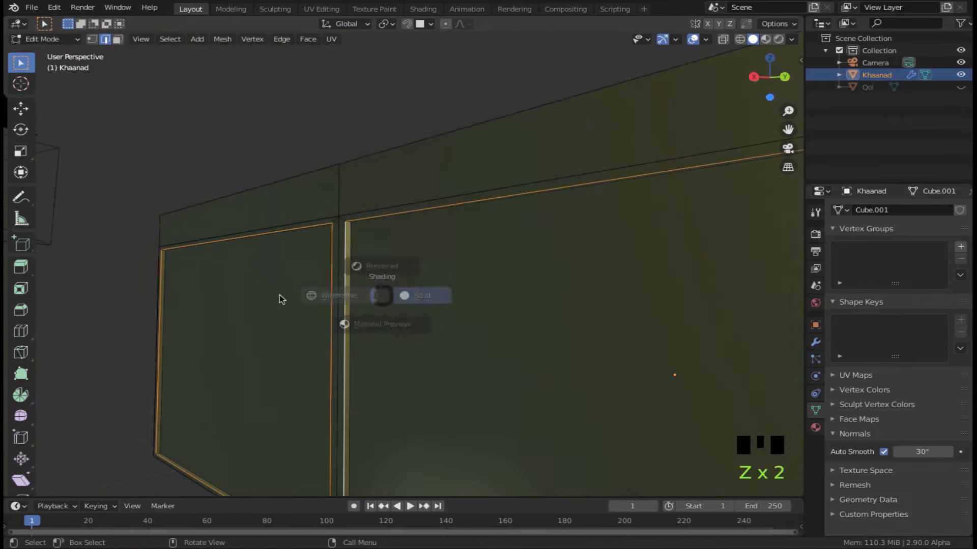
key(z)
scroll(591, 363, up, 5)
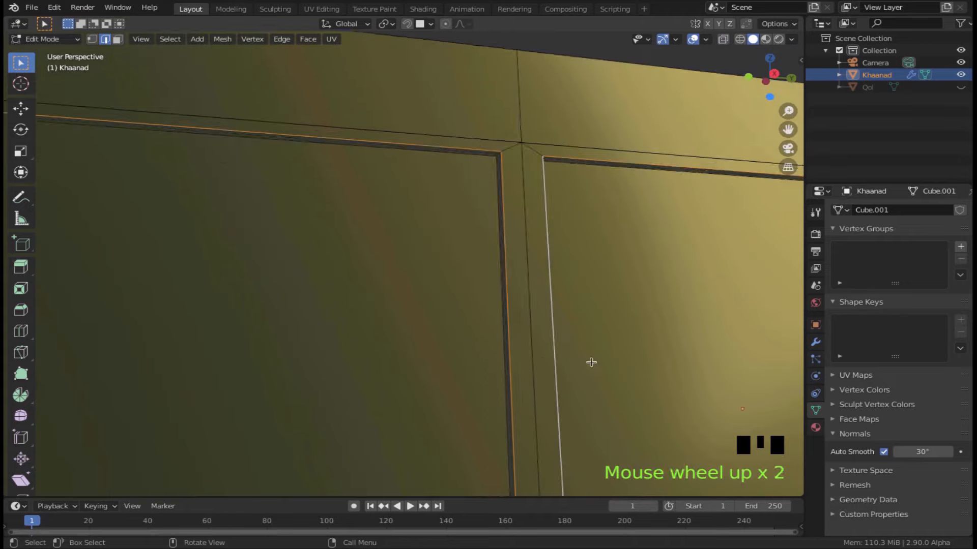
middle_drag(597, 369, 602, 368)
key(ctrl+b)
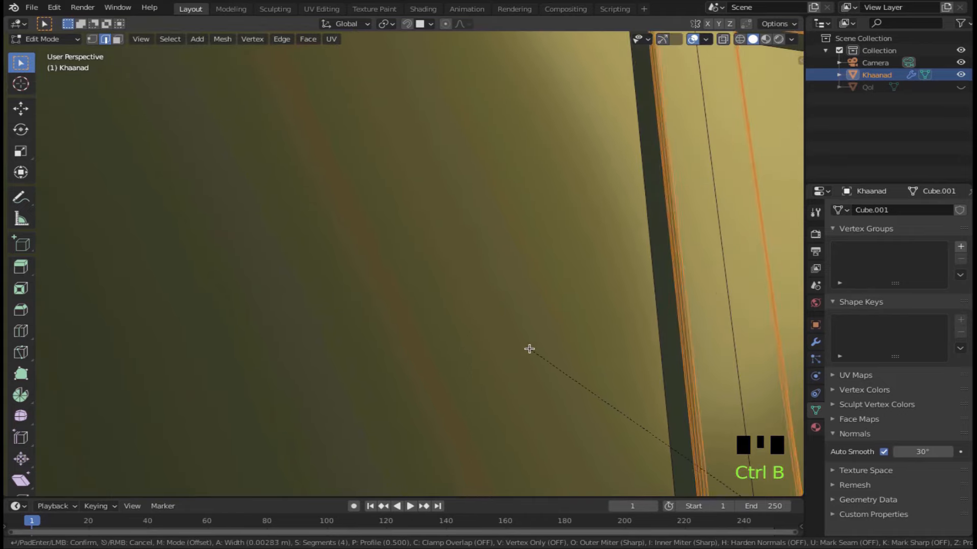
click(534, 349)
key(Tab)
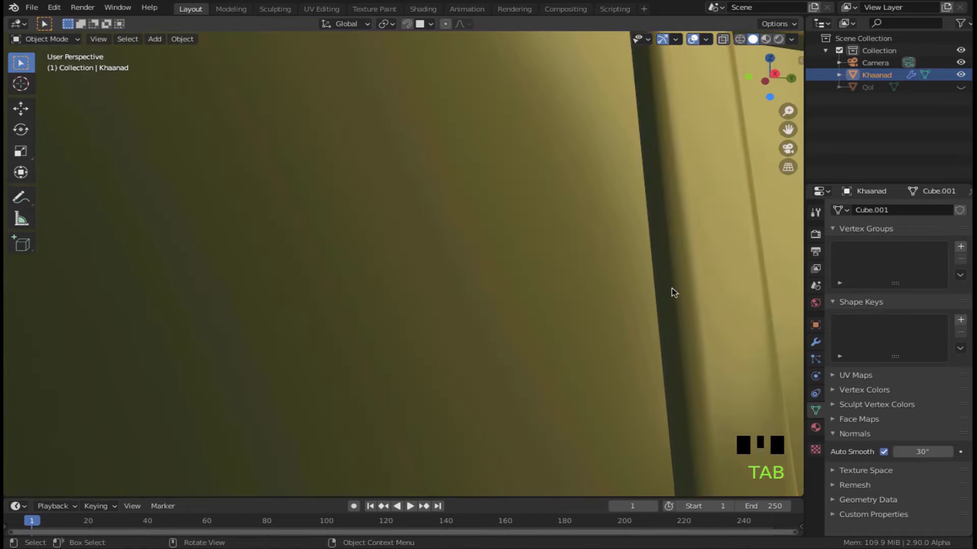
Select the three closed drawer faces at the cabinet's niche end and inset them slightly
scroll(560, 340, down, 3)
middle_drag(560, 340, 396, 223)
scroll(465, 331, down, 7)
key(Tab)
click(118, 39)
click(340, 239)
shift+click(458, 285)
shift+click(370, 370)
key(KP_3)
click(21, 289)
drag(409, 355, 352, 315)
Scale the three inset drawer faces along Z to even out their borders
key(KP_1)
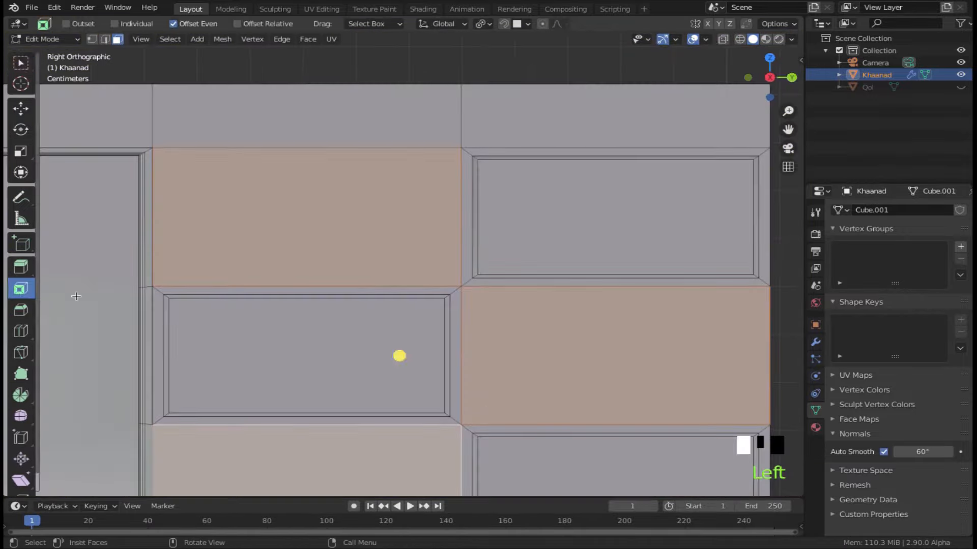
key(KP_3)
click(723, 39)
key(s)
key(z)
click(616, 312)
Extrude the three inset drawer faces slightly inward to form recessed drawer fronts
middle_drag(617, 312, 489, 168)
key(alt+z)
click(21, 267)
drag(380, 347, 343, 342)
key(Tab)
middle_drag(342, 342, 676, 351)
Add a UV sphere at the upper closed drawer with 16 segments and a reduced ring count
key(alt+z)
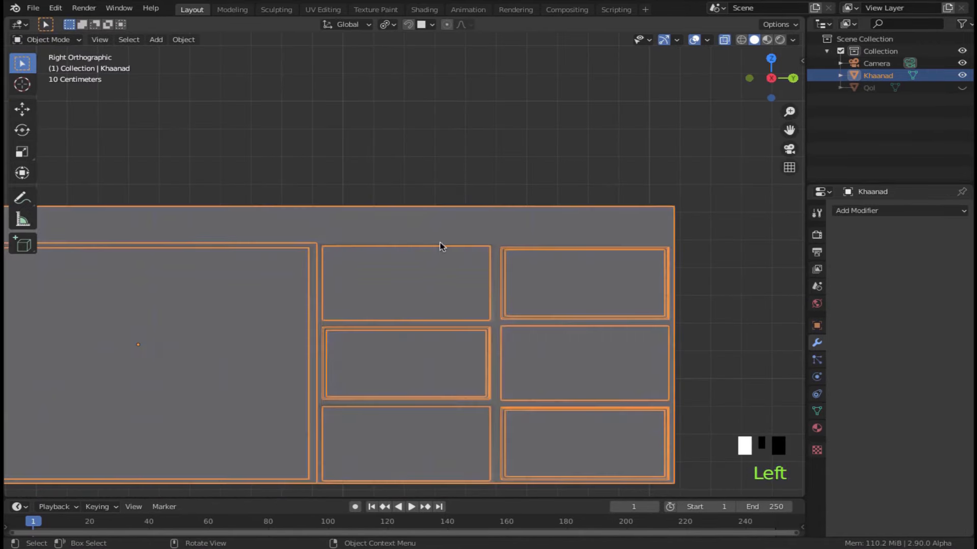
key(shift+z)
click(21, 84)
key(shift+a)
click(414, 308)
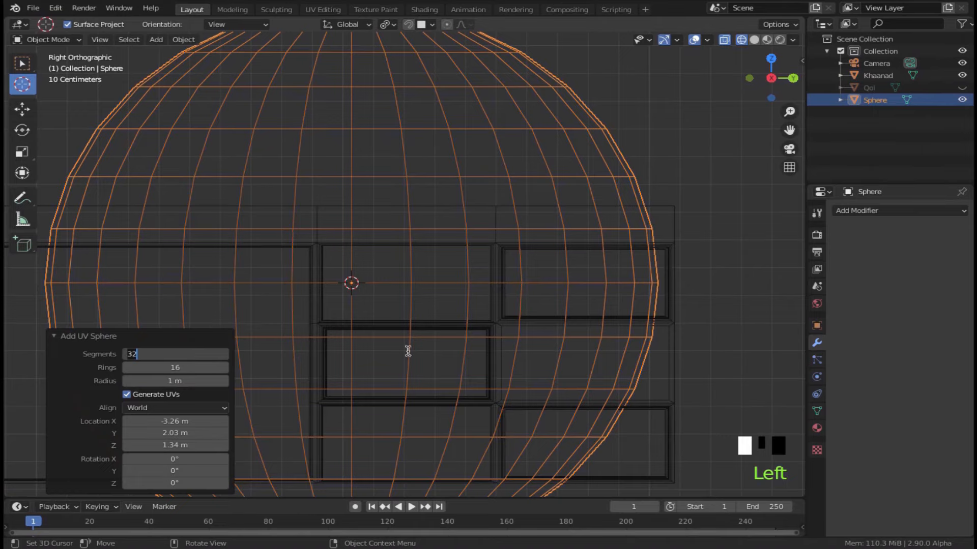
text(16)
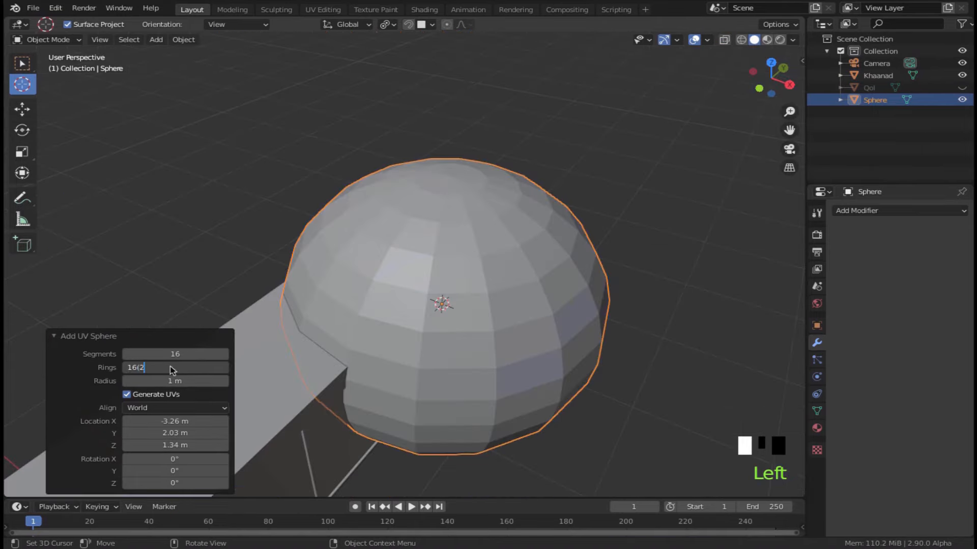
key(Return)
key(BackSpace)
key(BackSpace)
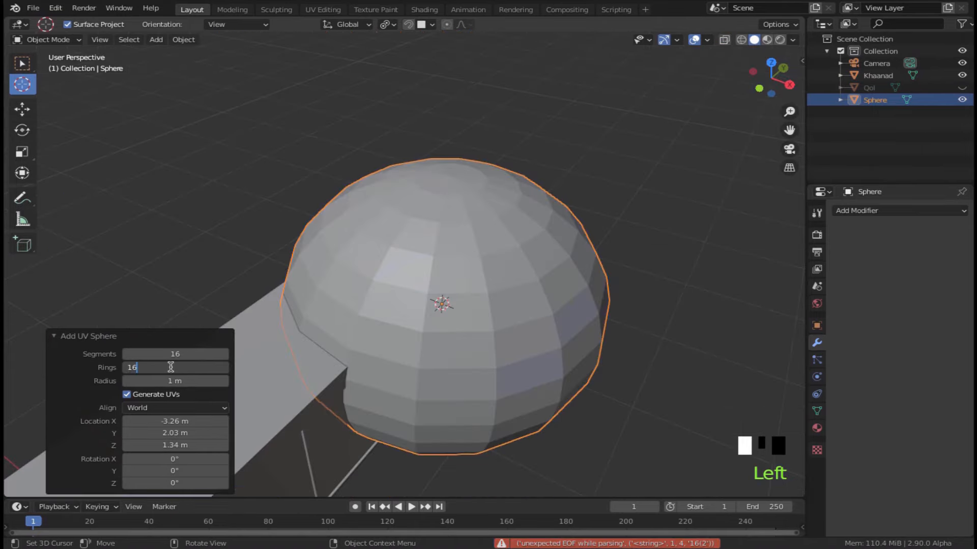
key(Return)
Rotate the sphere 90° about Y, then shrink and position it as a small knob on the upper closed drawer
text(ry90)
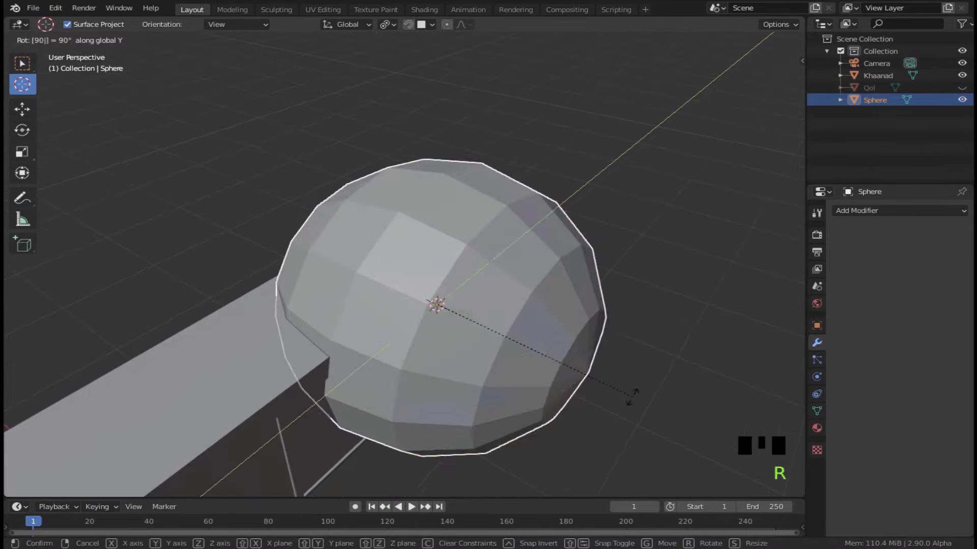
key(Return)
scroll(634, 401, down, 3)
click(22, 109)
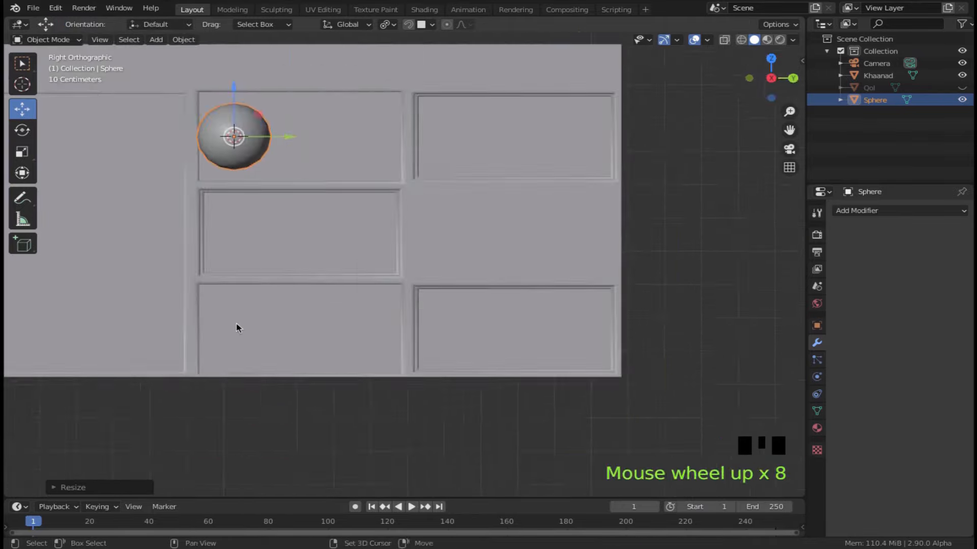
scroll(483, 360, up, 3)
key(Tab)
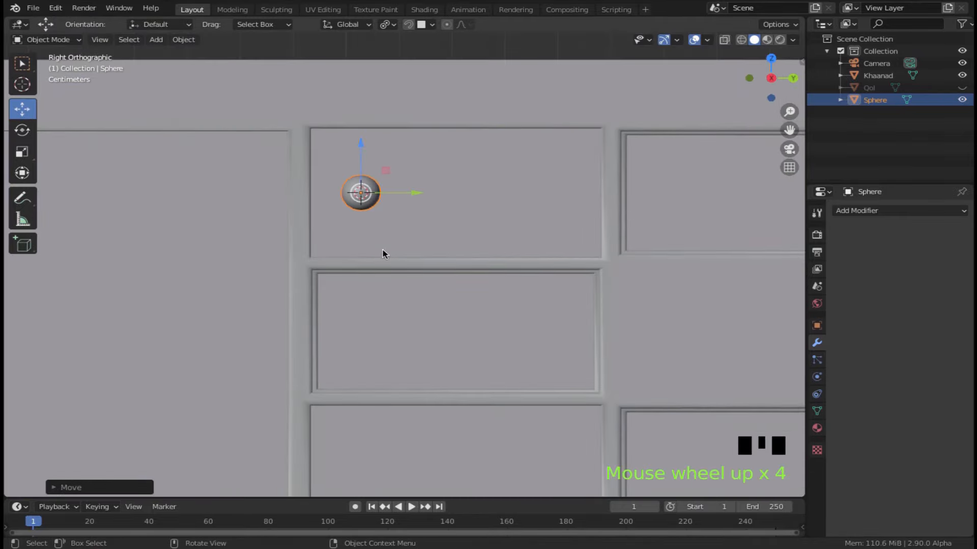
Place linked duplicates of the knob on the other two closed drawers
key(alt+d)
click(387, 488)
shift+middle_drag(459, 300, 480, 176)
drag(381, 290, 380, 305)
shift+middle_drag(526, 283, 461, 311)
key(alt+d)
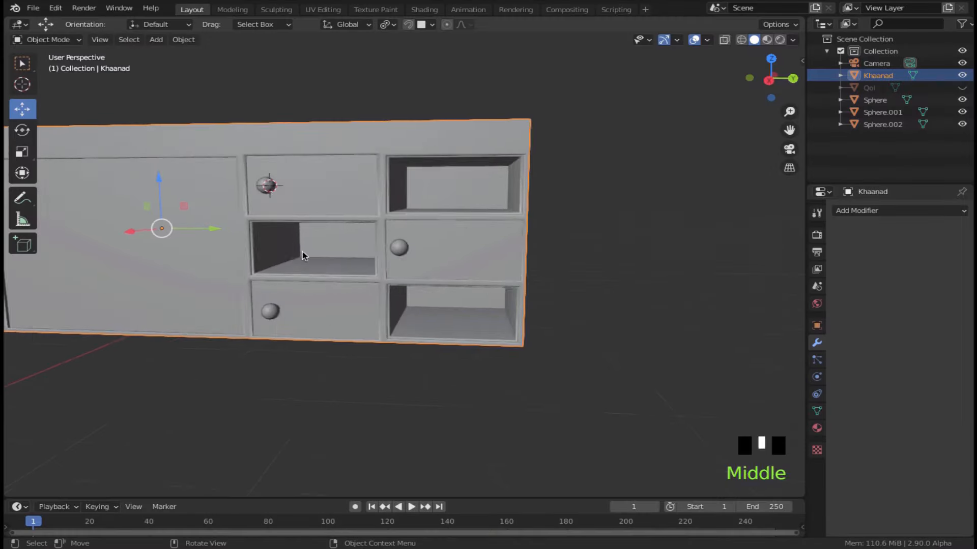
Duplicate the cabinet's four top faces in place and separate the copy into its own object
scroll(304, 255, down, 1)
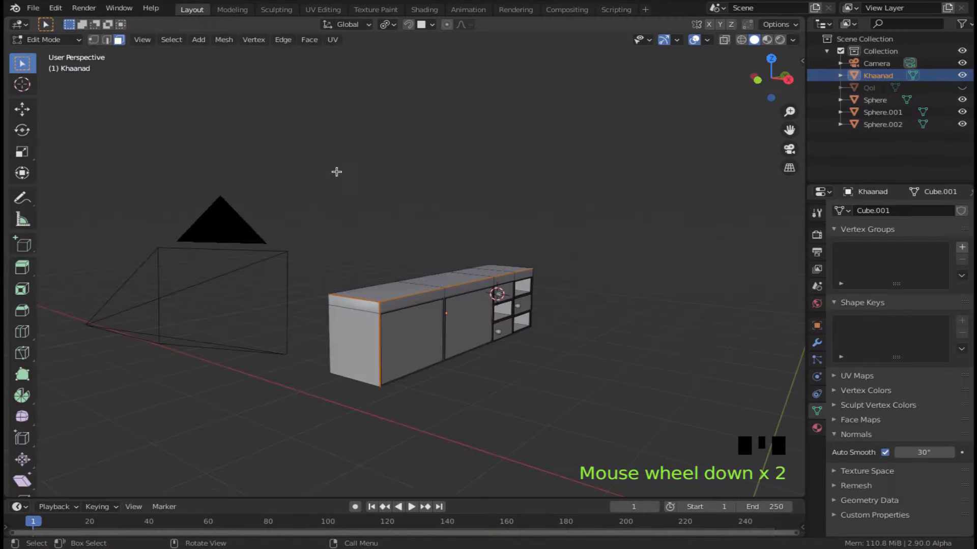
scroll(441, 331, up, 3)
click(316, 361)
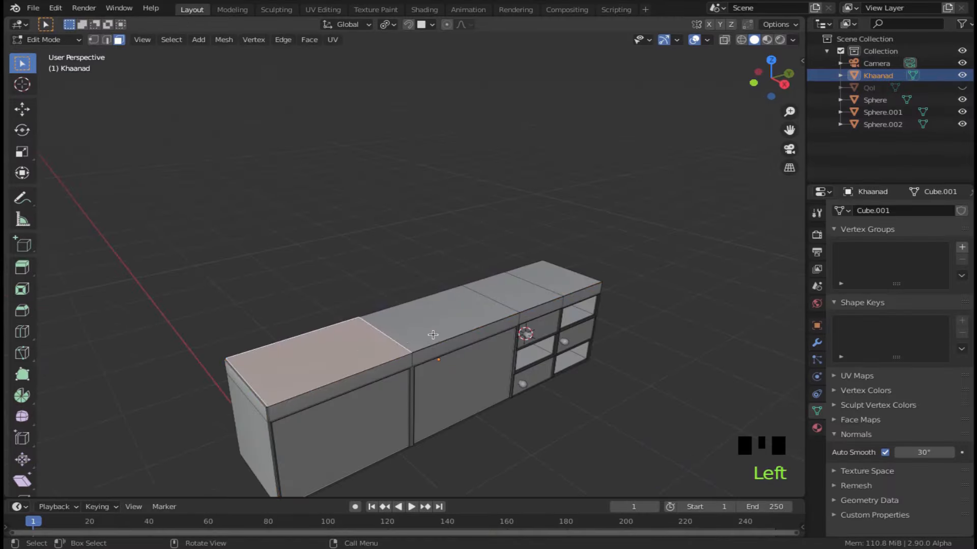
shift+click(508, 295)
shift+click(437, 318)
shift+click(554, 278)
shift+middle_drag(392, 396, 316, 334)
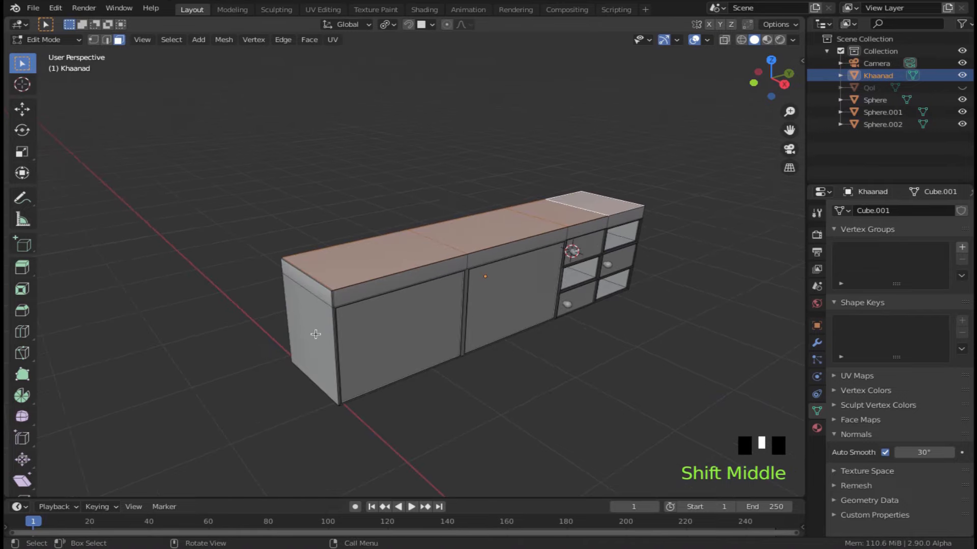
key(shift+d)
right_click(428, 265)
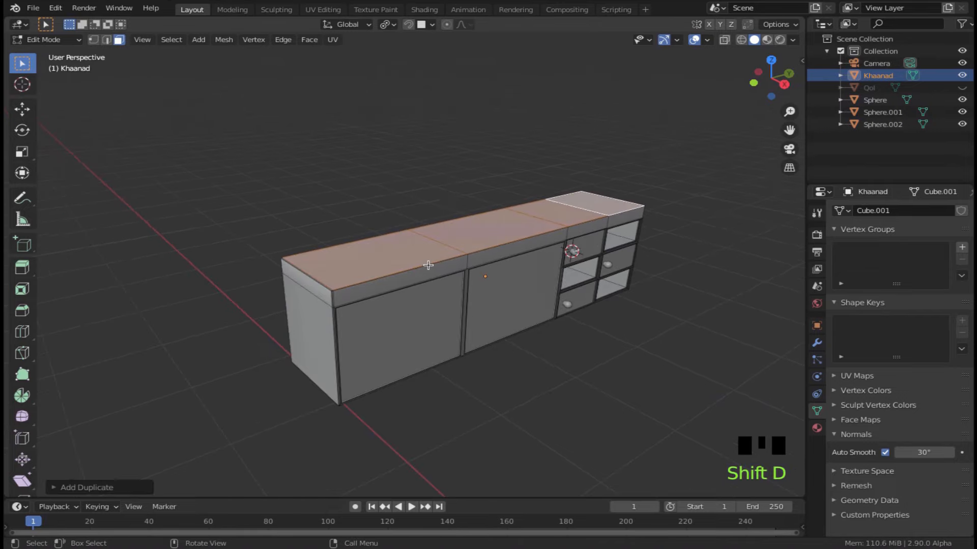
key(p)
click(442, 300)
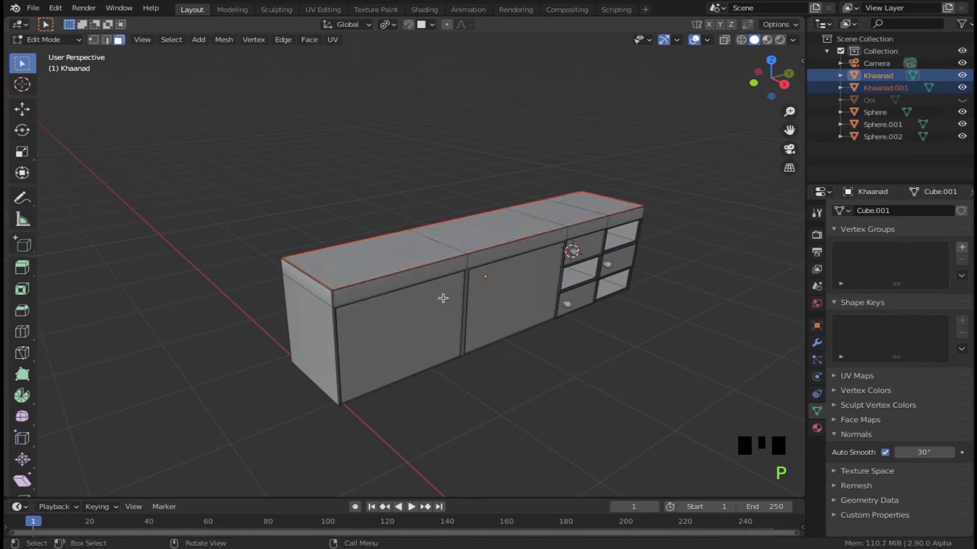
Duplicate the two faces of the cabinet's plain end side in place and separate them into another object
key(Tab)
key(Tab)
click(324, 341)
shift+click(319, 286)
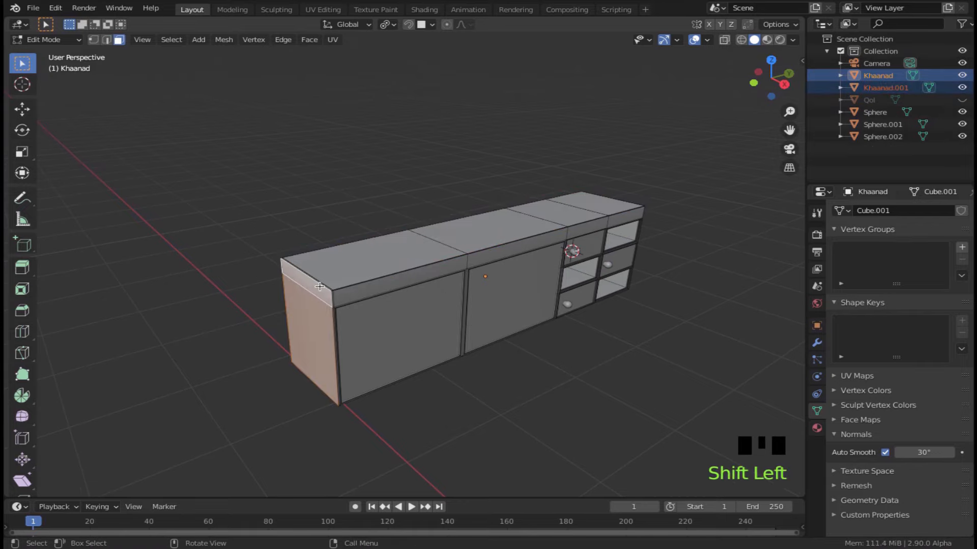
key(shift+d)
right_click(295, 290)
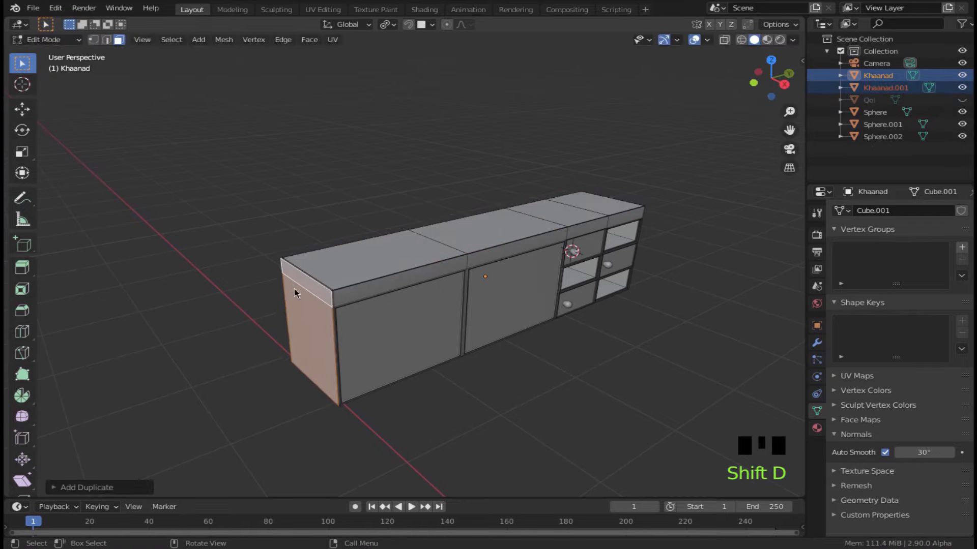
key(p)
click(295, 290)
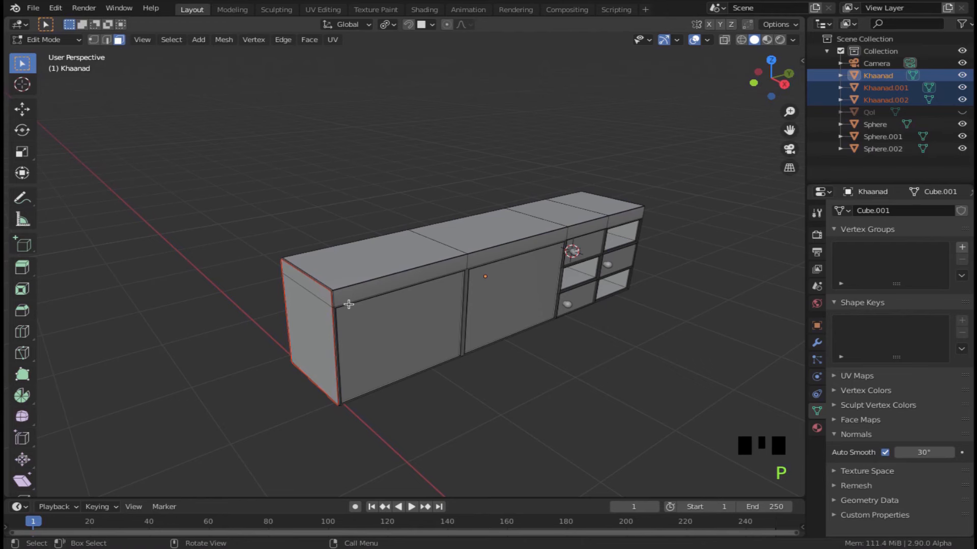
Hide Khaanad and Khaanad.002, and select the separated countertop, Khaanad.001
click(377, 275)
key(Tab)
scroll(395, 299, up, 3)
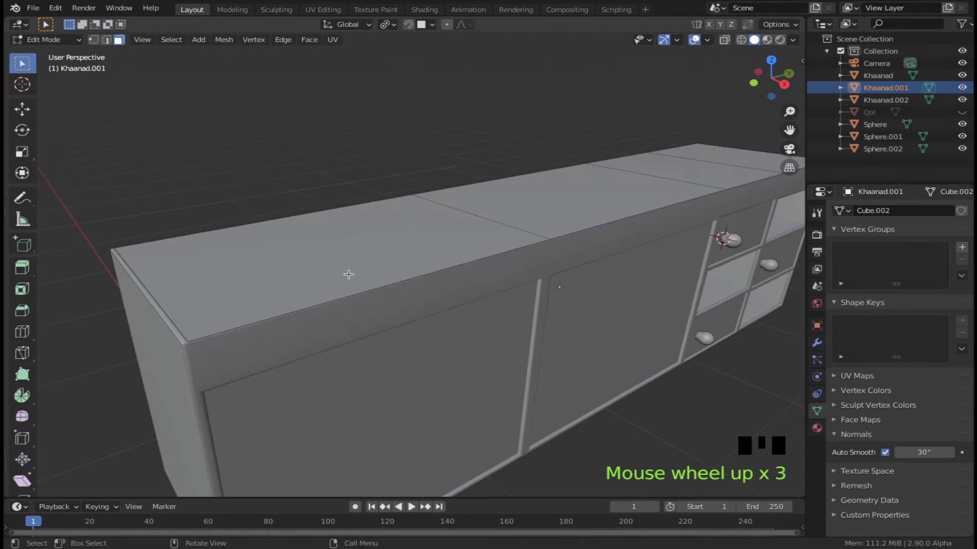
key(Tab)
click(516, 338)
click(961, 75)
click(961, 100)
click(469, 236)
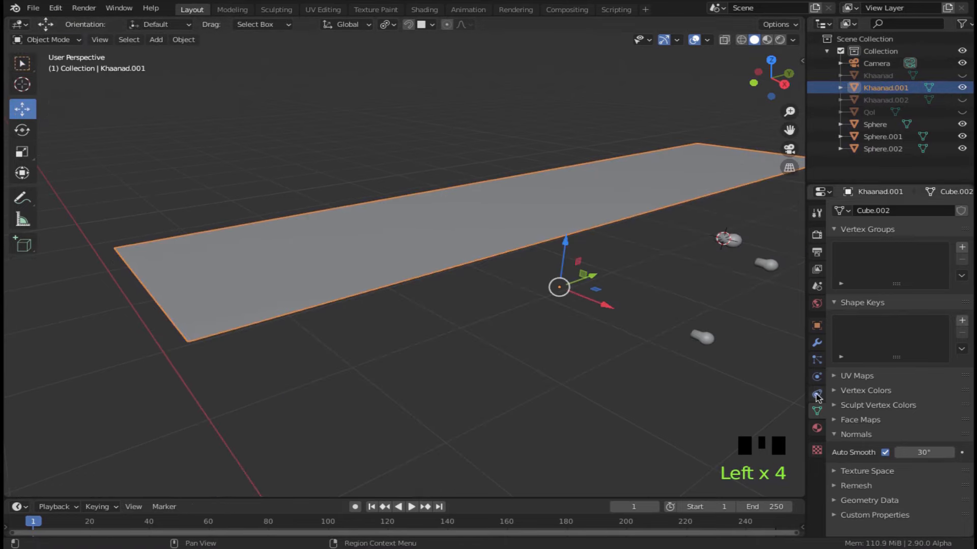
Add a Solidify modifier to the countertop and set its thickness to about -0.04 m
click(816, 343)
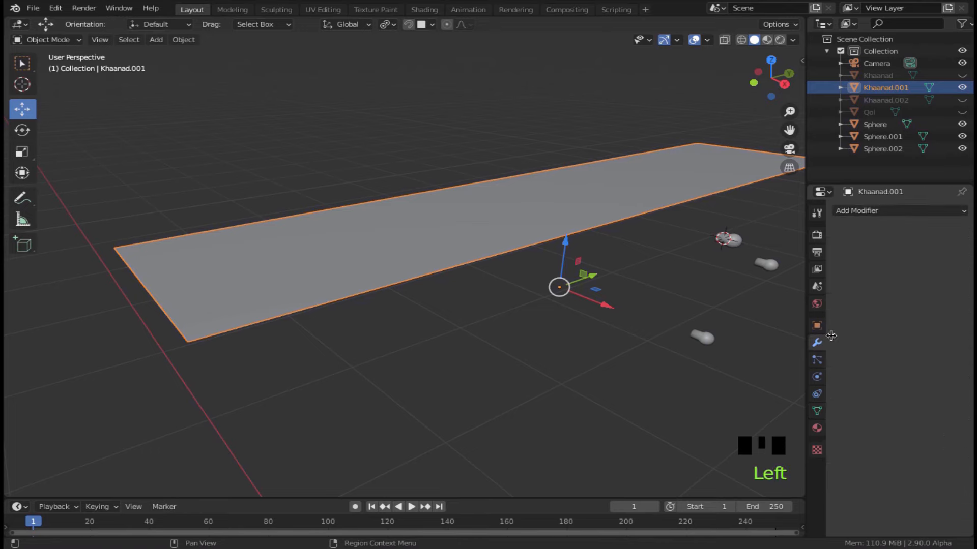
click(875, 211)
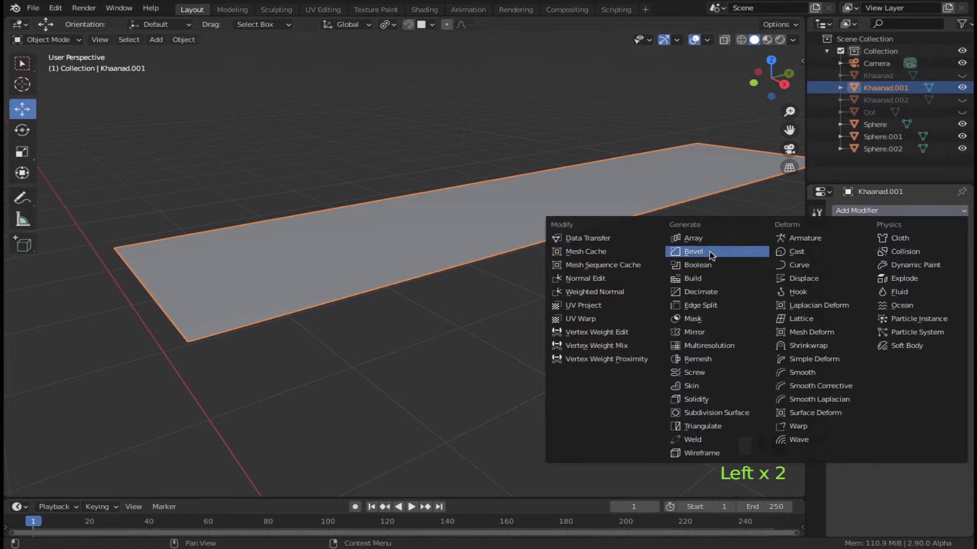
click(700, 400)
mouse_move(915, 265)
mouse_down()
mouse_move(895, 265)
mouse_move(916, 265)
mouse_up()
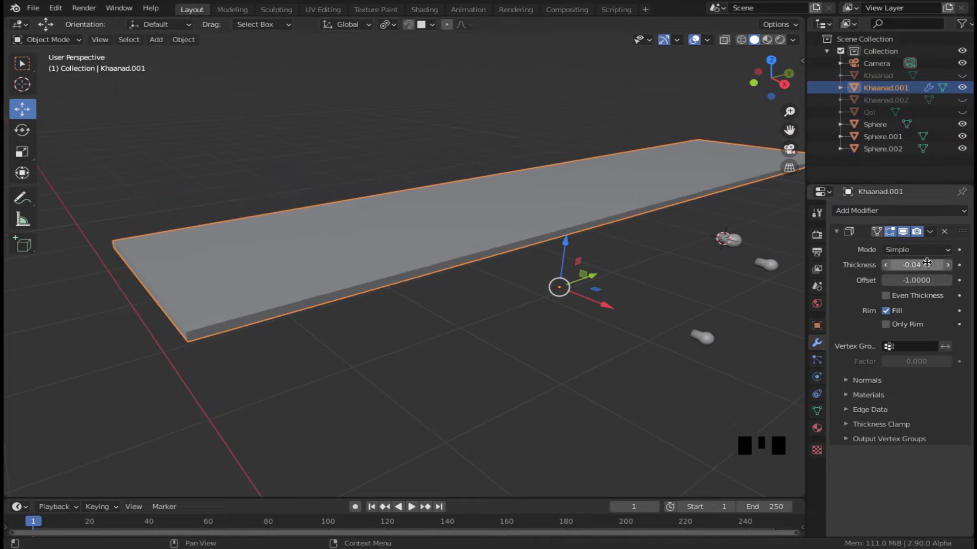
click(834, 232)
Add a Bevel modifier to the solidified countertop
scroll(345, 338, up, 3)
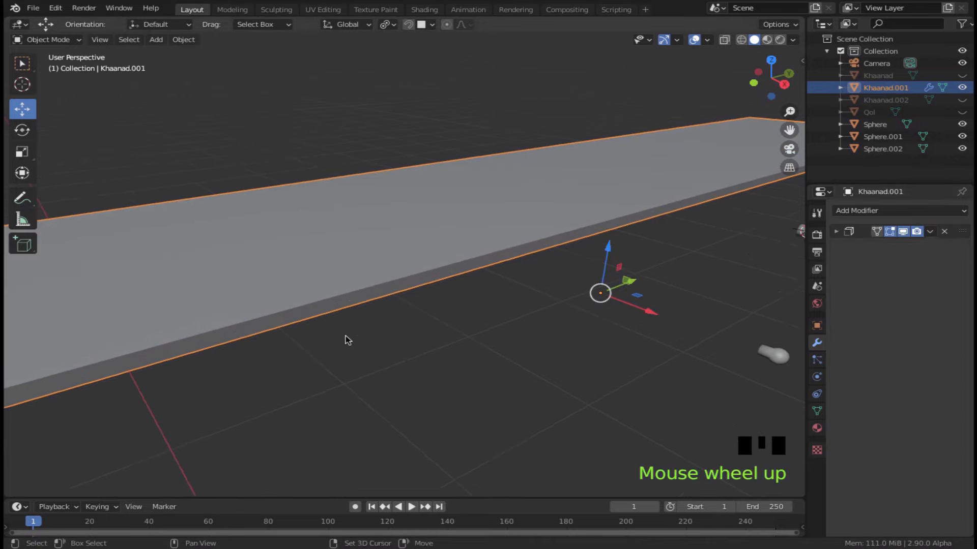
shift+middle_drag(344, 338, 460, 318)
click(882, 211)
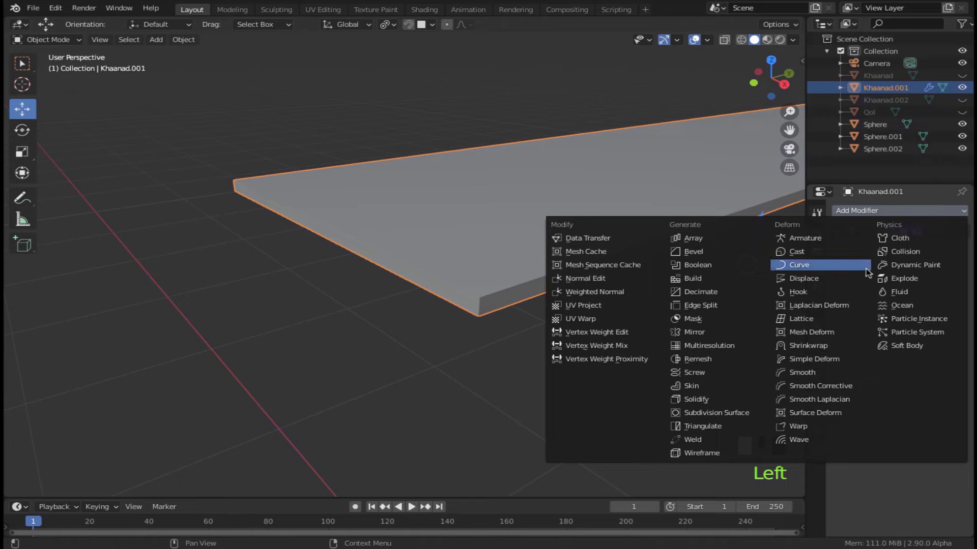
click(694, 252)
scroll(591, 359, up, 3)
scroll(595, 358, down, 2)
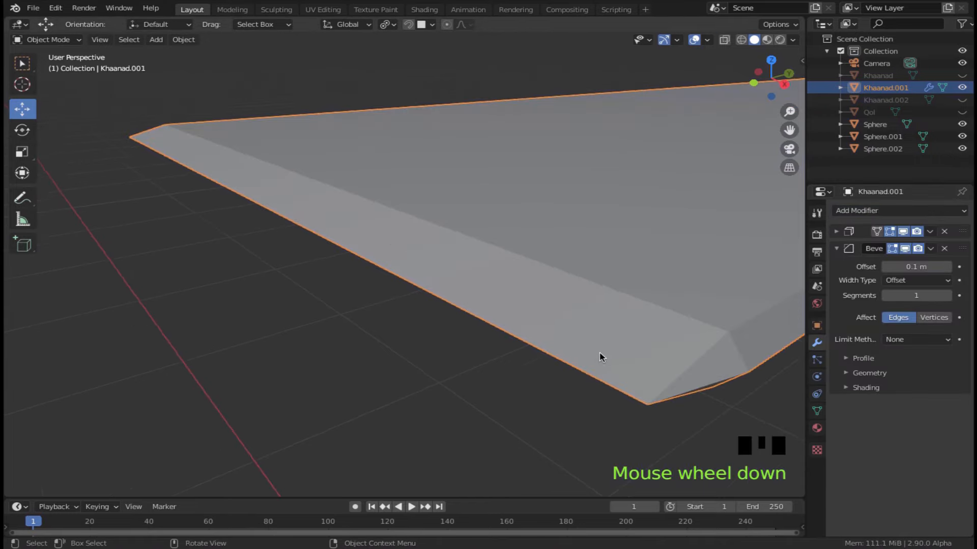
With the bevel's viewport display off, reset the countertop's origin and apply its scale
middle_drag(616, 354, 213, 222)
key(ctrl+a)
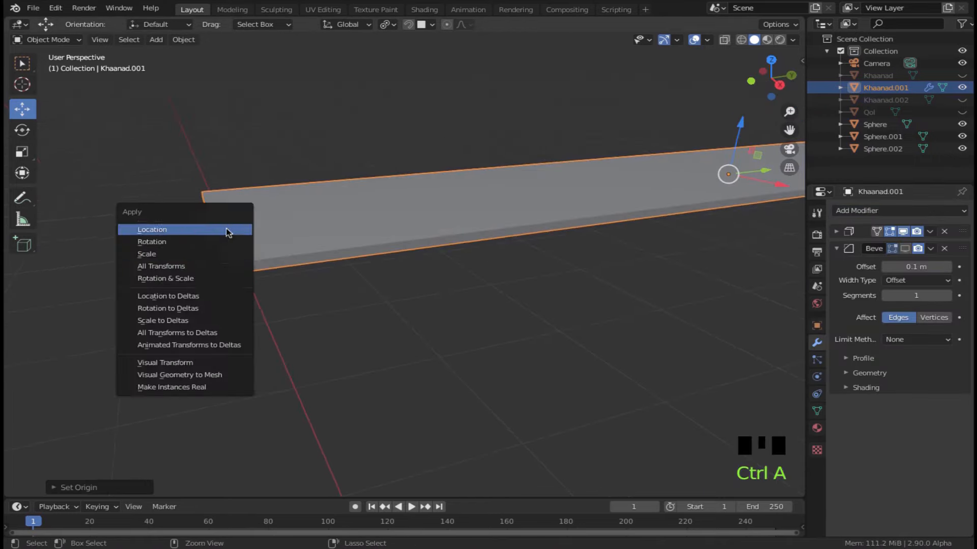
click(204, 260)
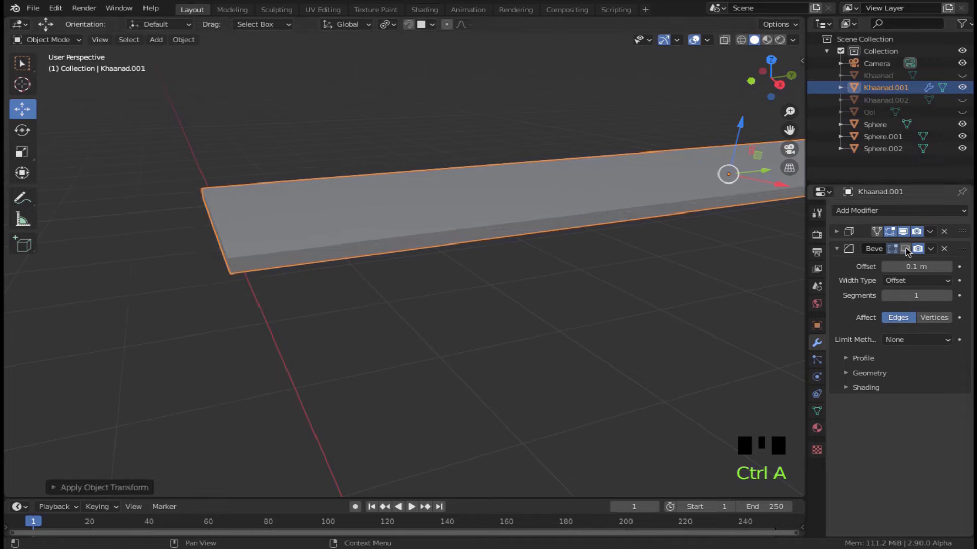
Show the countertop's bevel in the viewport and set its offset to 0.01 m
middle_drag(520, 284, 453, 284)
scroll(340, 275, up, 2)
middle_drag(340, 275, 351, 275)
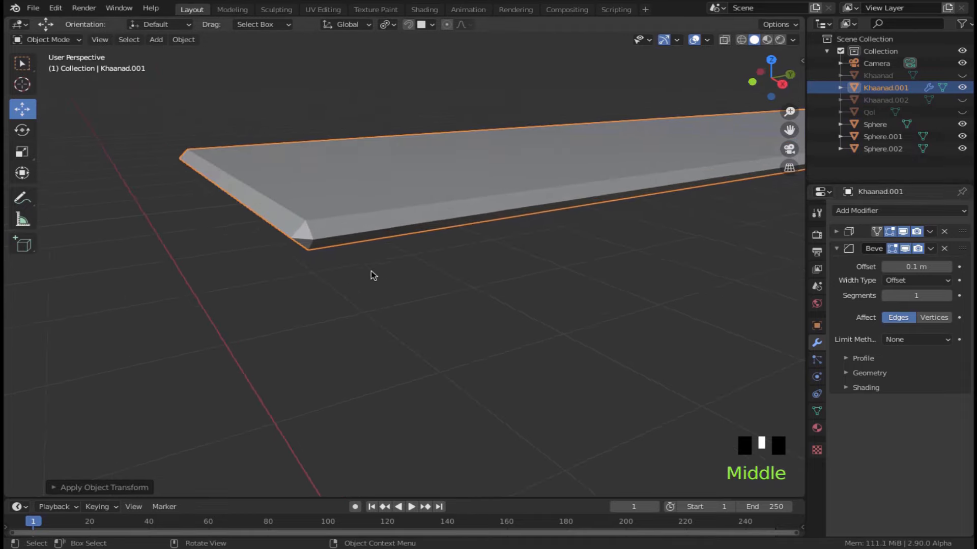
click(885, 268)
double_click(911, 268)
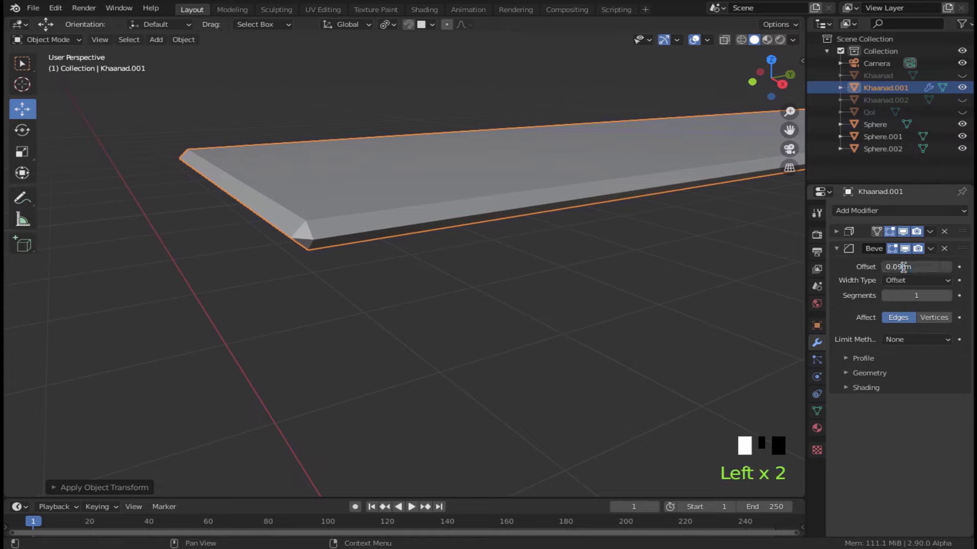
key(BackSpace)
text(5)
key(Return)
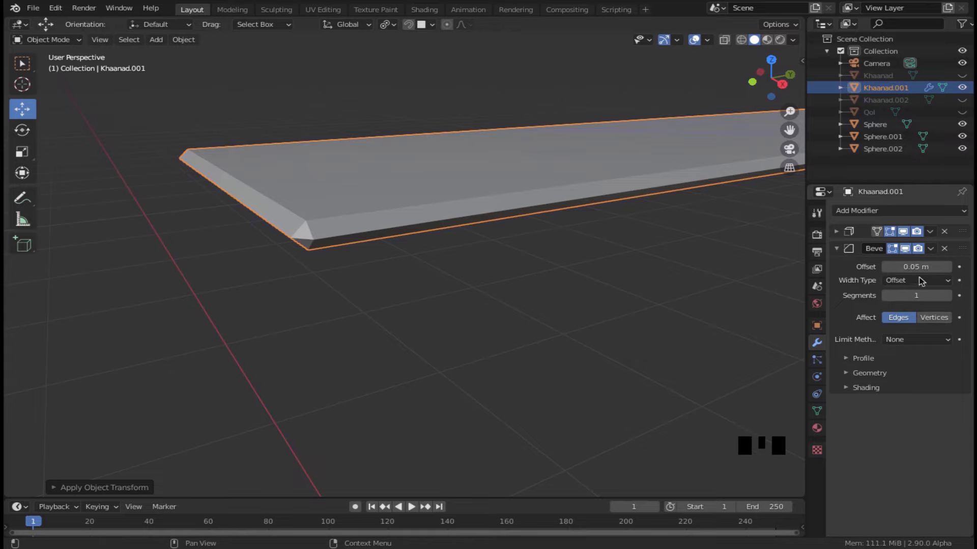
mouse_move(922, 264)
mouse_down()
mouse_move(911, 264)
mouse_move(931, 264)
mouse_move(913, 264)
mouse_up()
Raise the countertop's bevel segments to 7
click(947, 296)
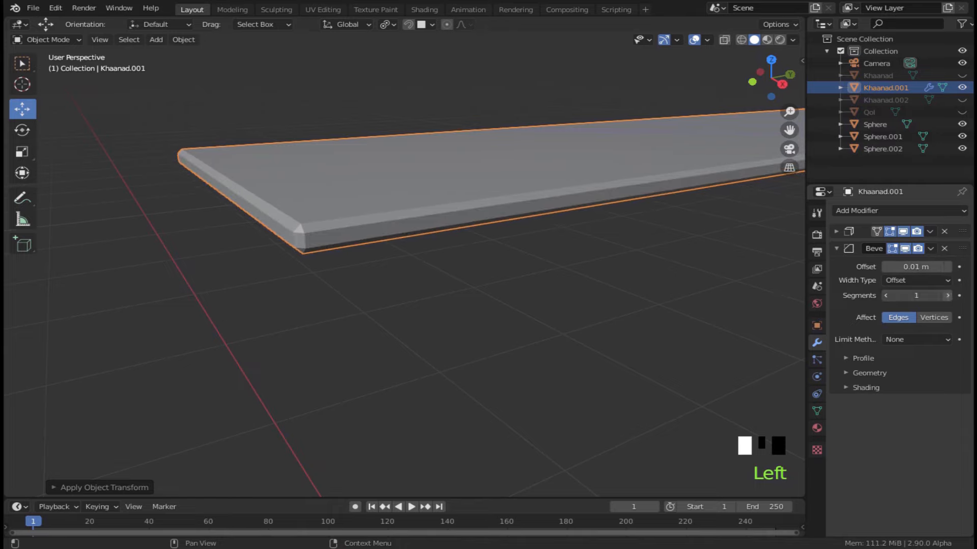
click(947, 296)
click(947, 297)
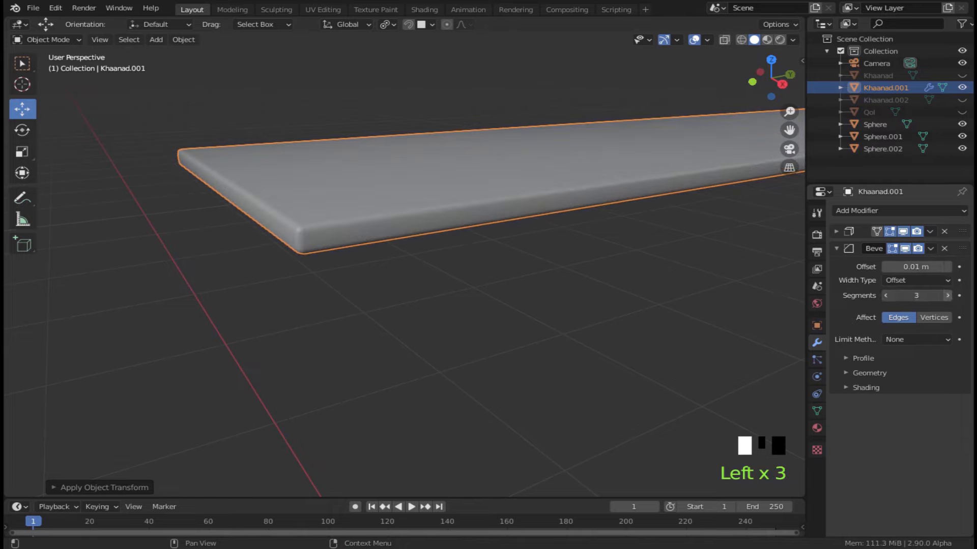
click(947, 297)
click(947, 296)
click(947, 297)
middle_drag(227, 245, 239, 244)
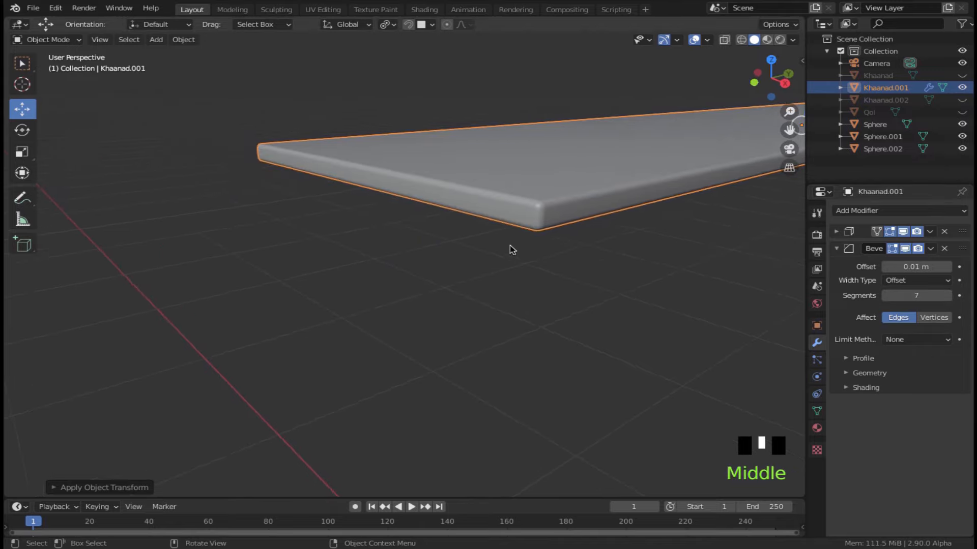
scroll(510, 245, down, 3)
key(Tab)
key(Tab)
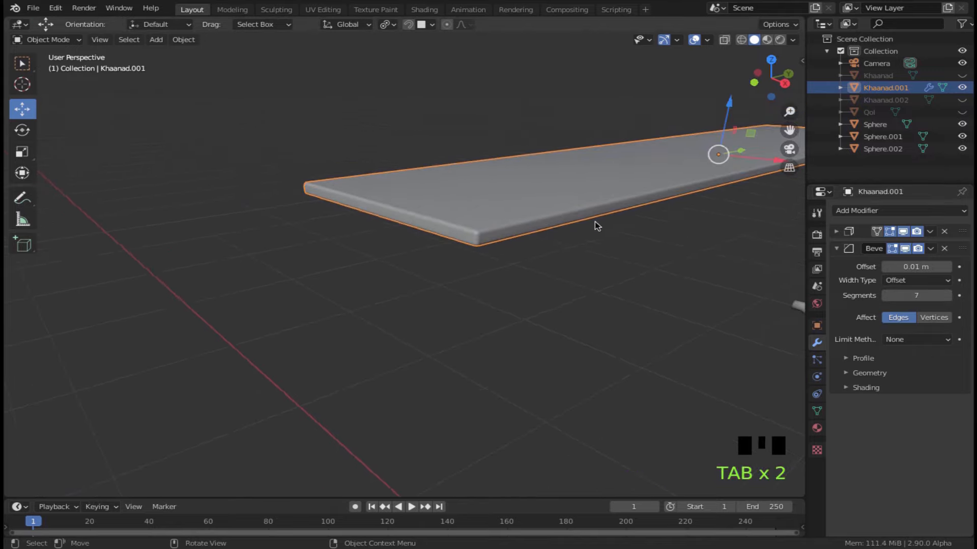
Unhide the end panel Khaanad.002 and link the countertop's modifiers to it
click(962, 101)
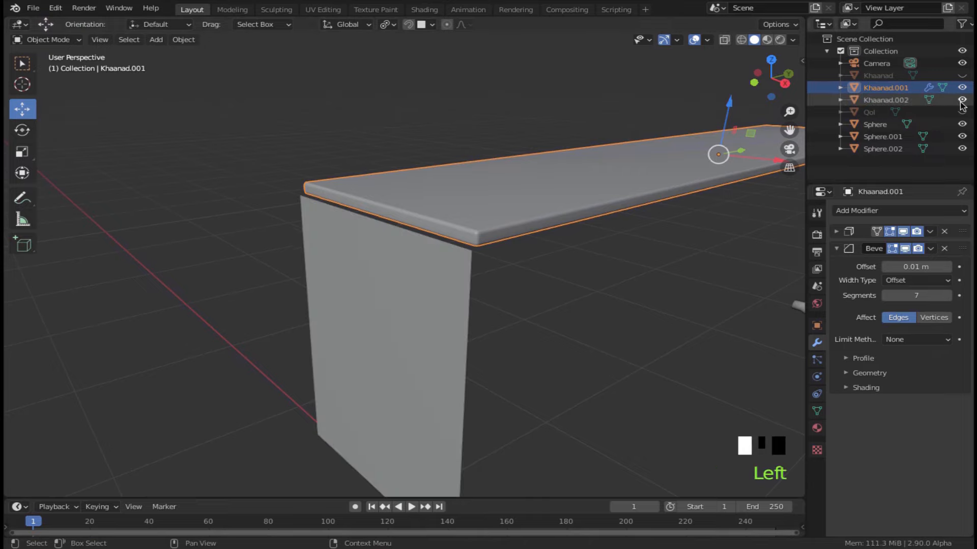
click(890, 101)
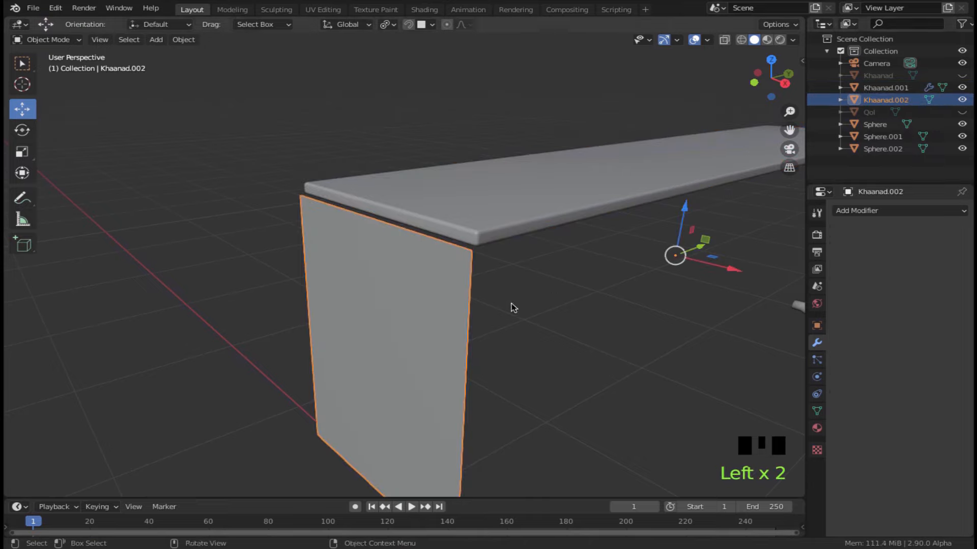
click(492, 219)
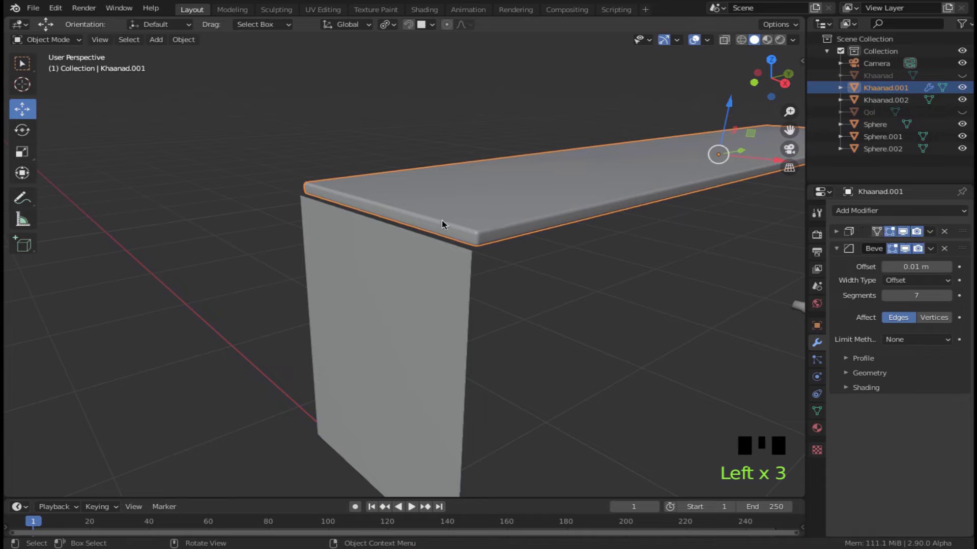
click(402, 301)
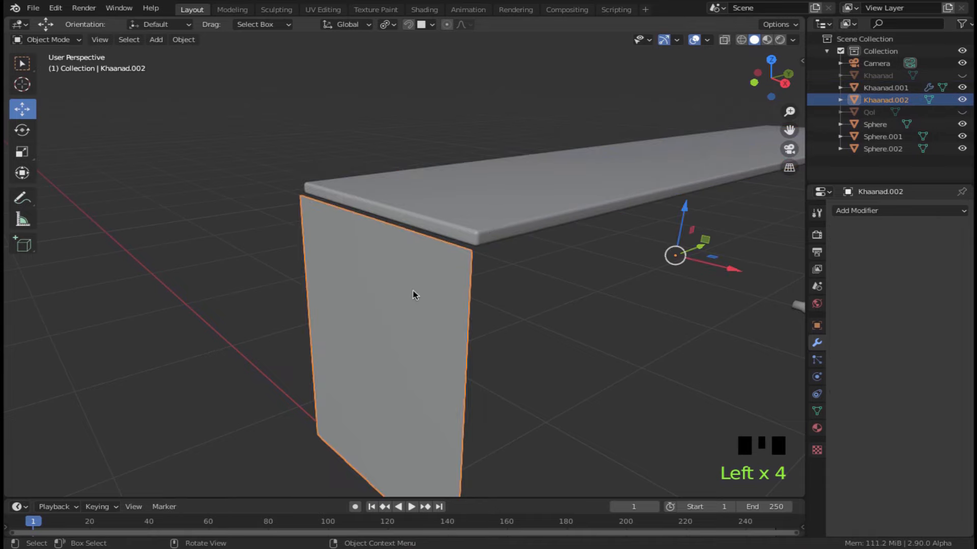
shift+click(481, 205)
key(ctrl+l)
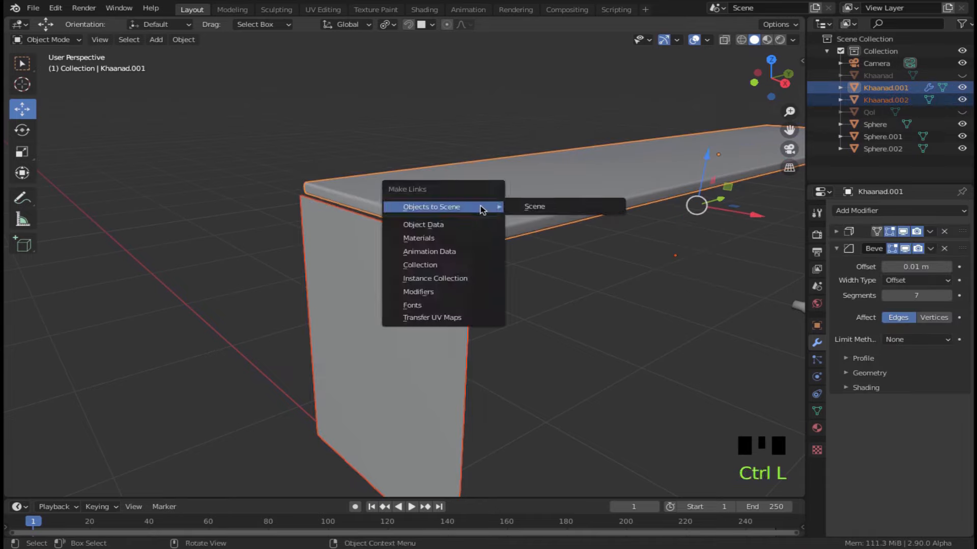
click(450, 297)
click(449, 297)
Apply the end panel's scale and set its origin to its geometry
key(ctrl+a)
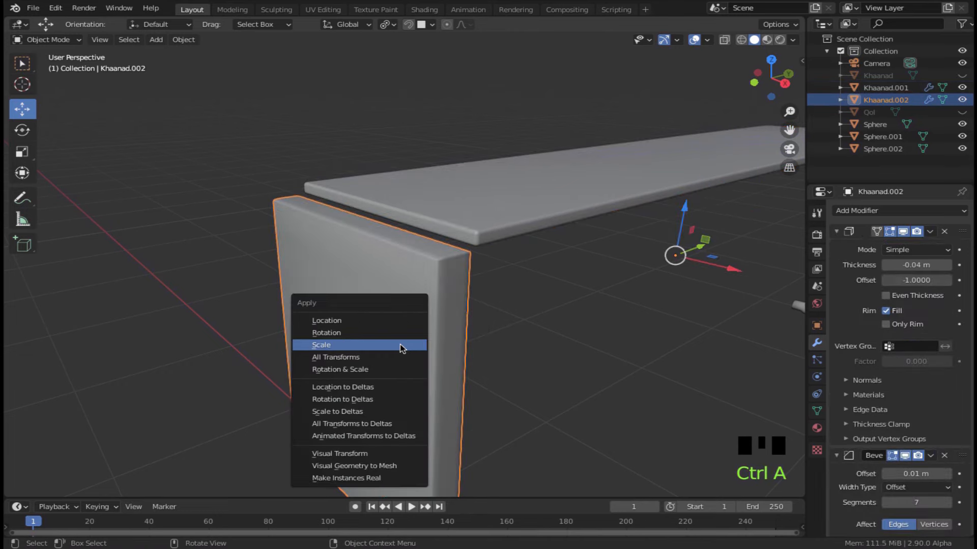
click(402, 347)
right_click(423, 320)
click(506, 329)
key(Tab)
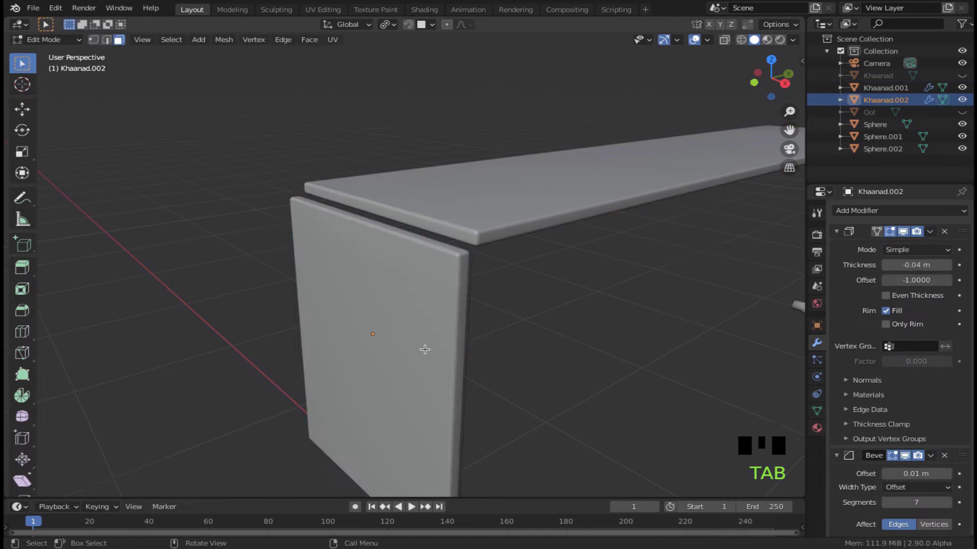
key(Tab)
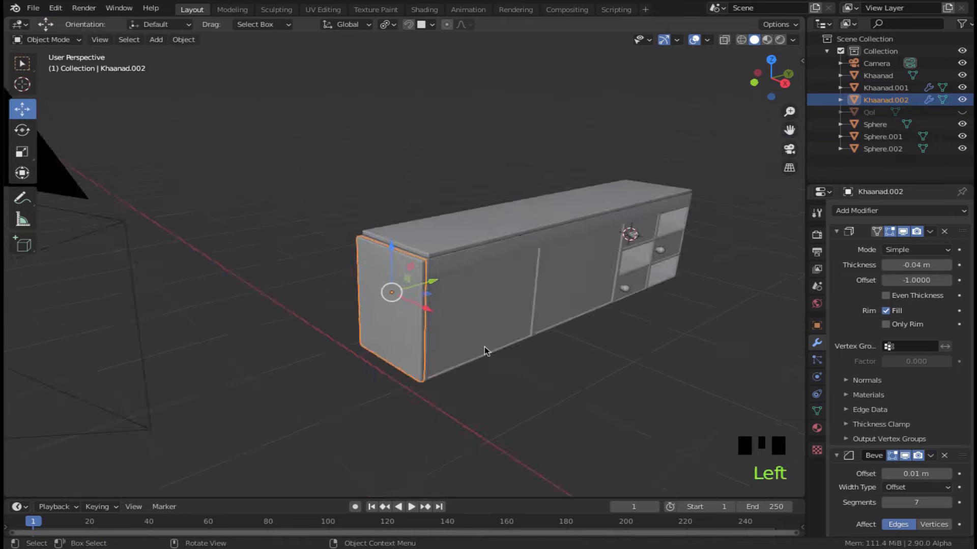
With the cabinet body Khaanad visible, move the countertop along Y and scale it along Y to span the end panels
middle_drag(483, 351, 502, 261)
scroll(397, 266, up, 4)
click(325, 224)
key(g)
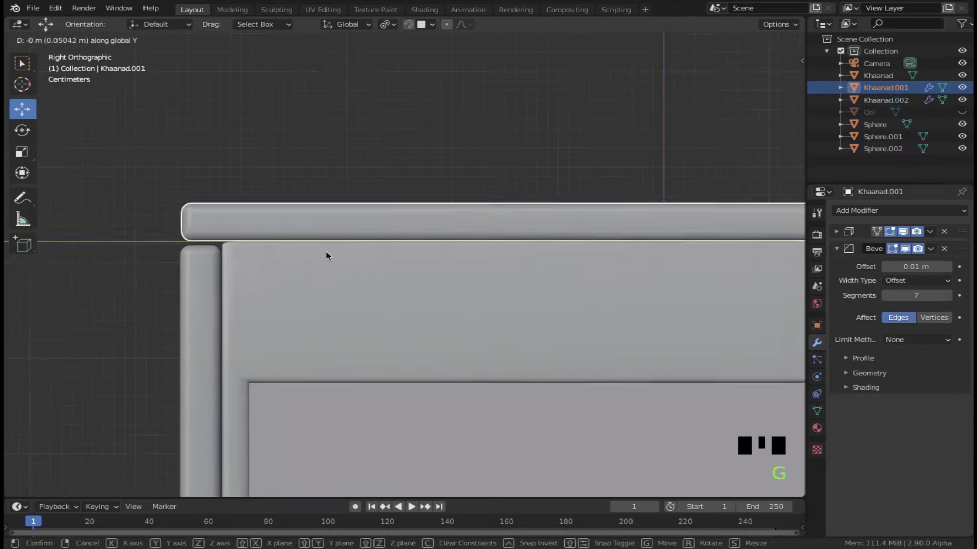
click(326, 251)
scroll(270, 262, down, 9)
drag(695, 260, 700, 260)
scroll(712, 260, up, 3)
mouse_move(793, 261)
shift+middle_down()
mouse_move(563, 256)
mouse_move(798, 272)
shift+middle_up()
key(s)
key(y)
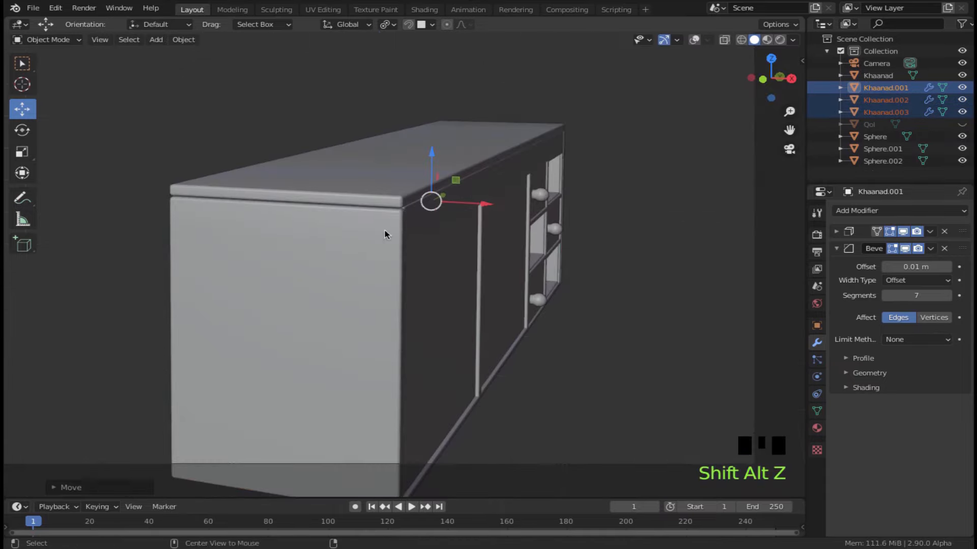
Move the countertop and both end panels back slightly along X relative to the cabinet front
scroll(521, 188, up, 4)
shift+middle_drag(521, 187, 514, 218)
scroll(465, 143, up, 3)
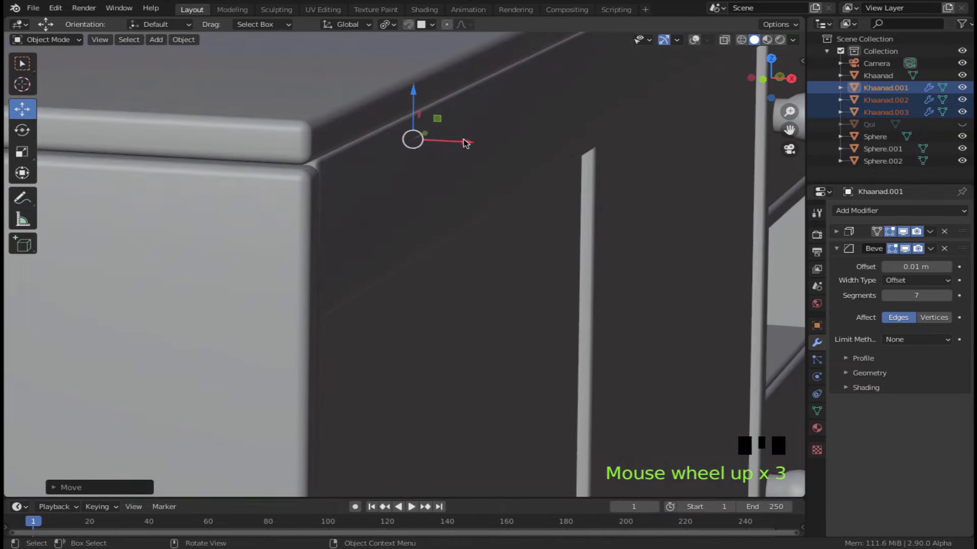
mouse_move(465, 143)
mouse_down()
mouse_move(451, 140)
mouse_move(460, 141)
mouse_up()
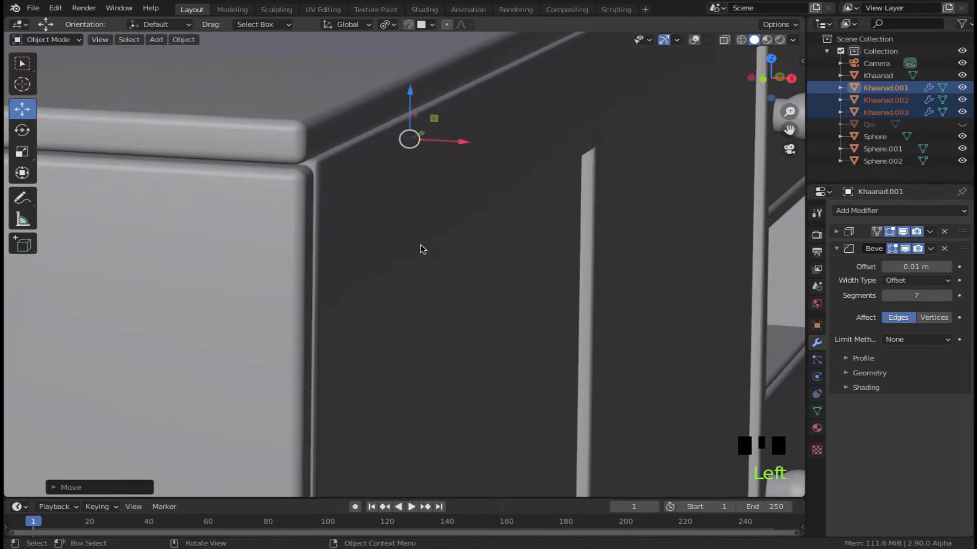
scroll(420, 249, down, 2)
Set the solid viewport shading colour to Random
click(792, 40)
click(795, 206)
scroll(386, 194, down, 6)
mouse_move(387, 193)
middle_down()
mouse_move(359, 190)
mouse_move(390, 202)
mouse_move(338, 196)
mouse_move(436, 211)
middle_up()
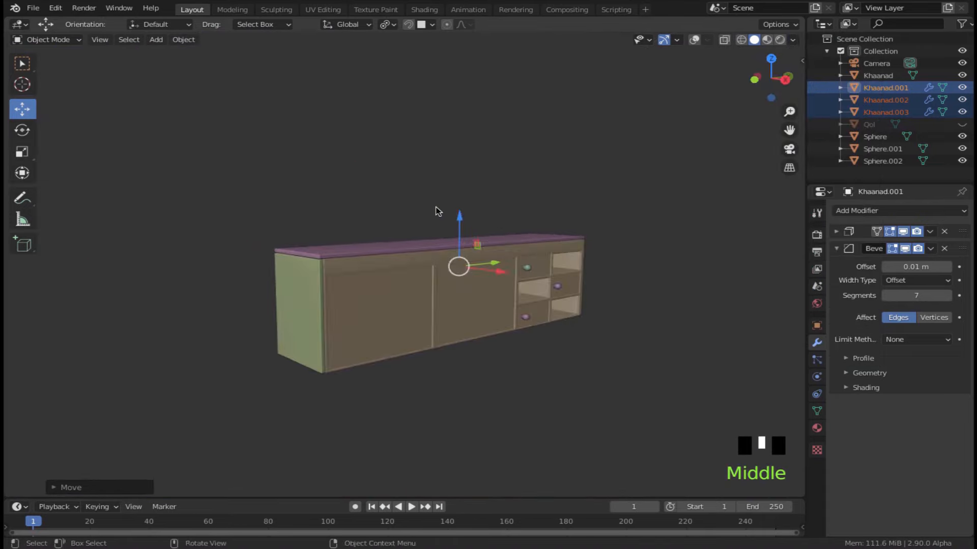
Switch to the camera view and unhide the room object Qol
scroll(437, 211, up, 3)
key(KP_0)
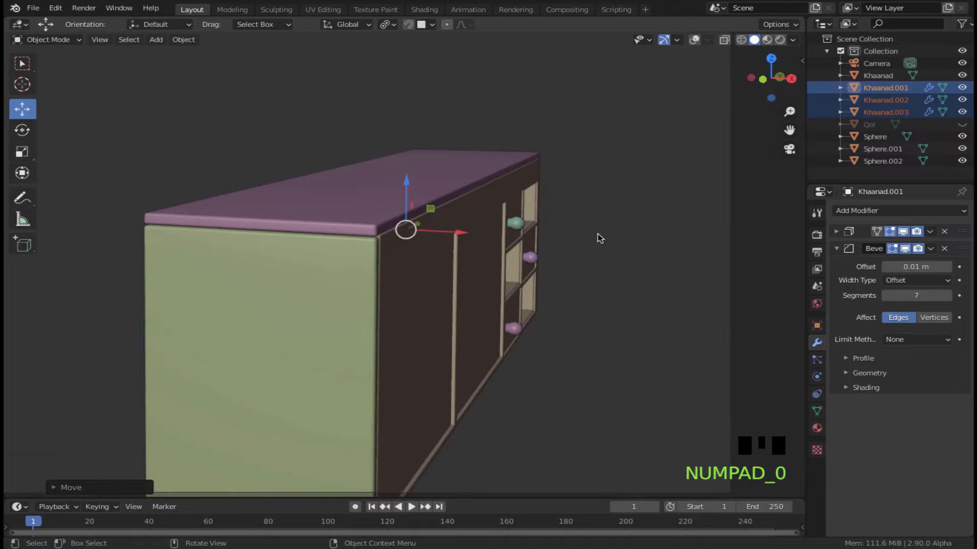
scroll(597, 235, down, 2)
click(962, 124)
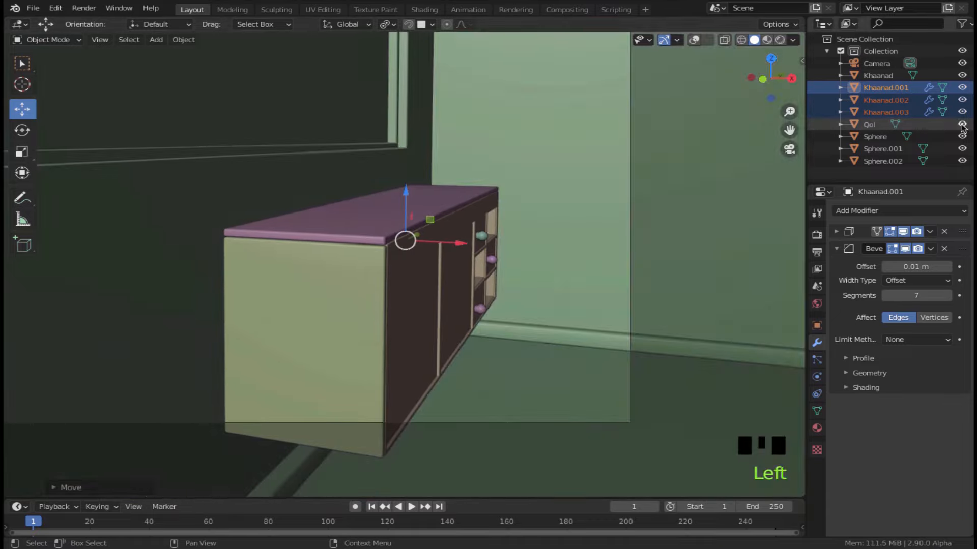